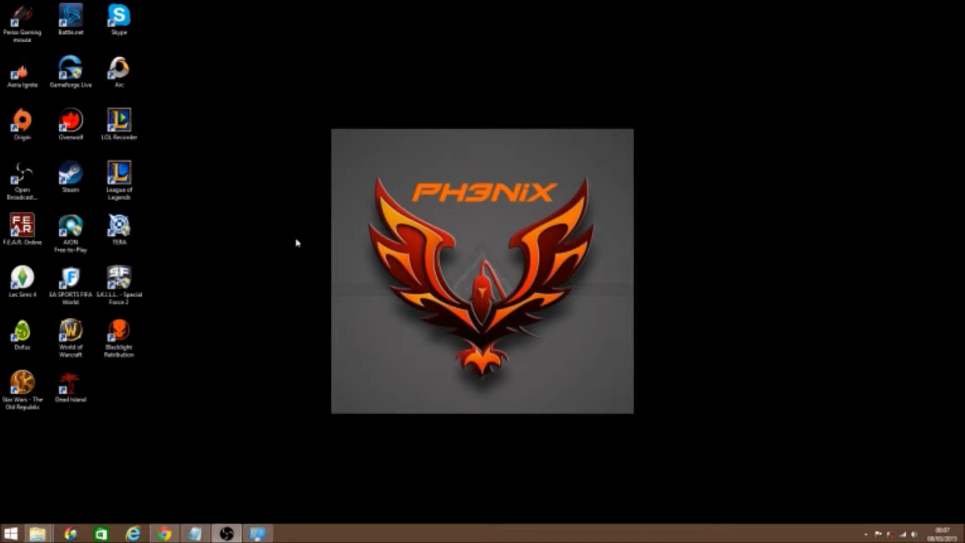
# - Switch to Chrome and open the website teamspeak.com
pyautogui.moveTo(323, 126); pyautogui.dragTo(649, 411)
pyautogui.click(166, 534)
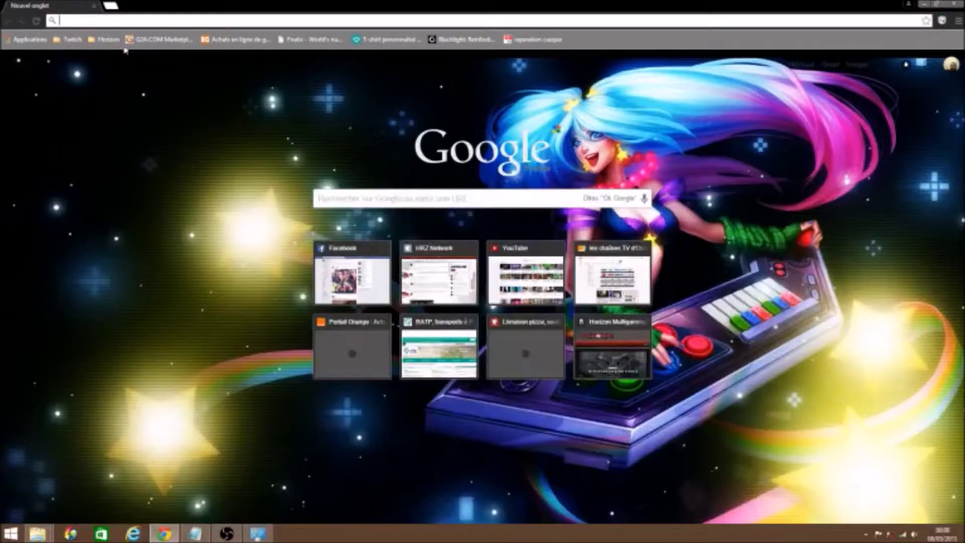
pyautogui.write('teamspeak.com')
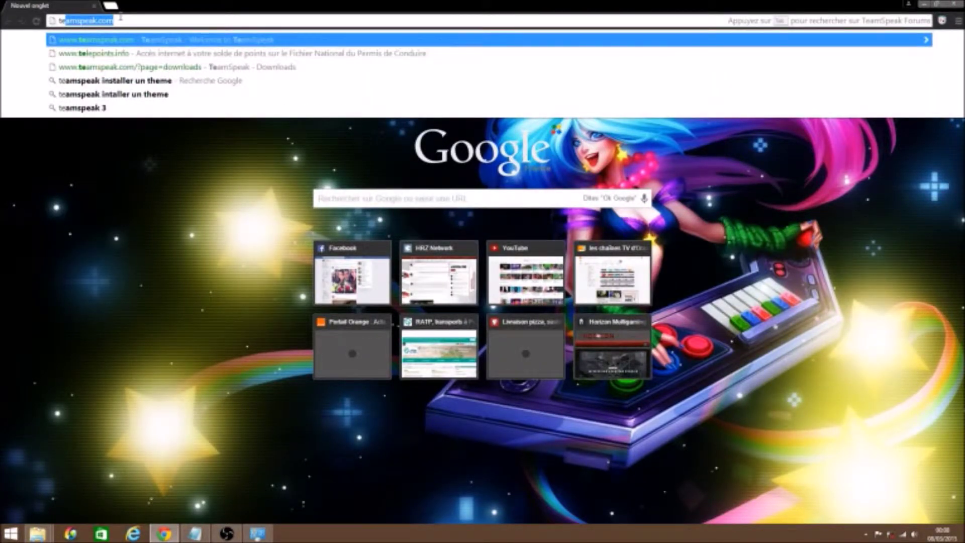
pyautogui.press('Return')
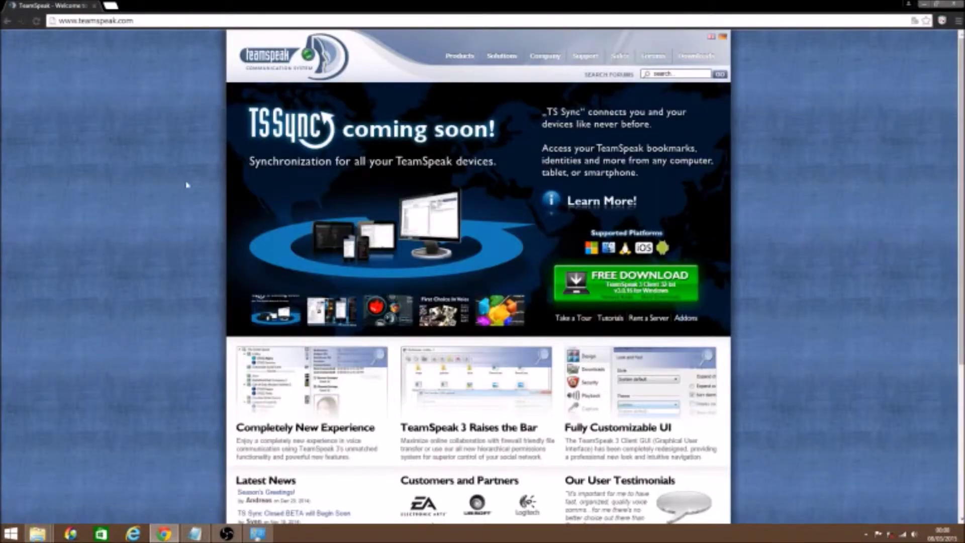
# - Open the TeamSpeak 3 downloads page from the TeamSpeak home page
pyautogui.scroll(-5, 186, 189)
pyautogui.scroll(5, 166, 190)
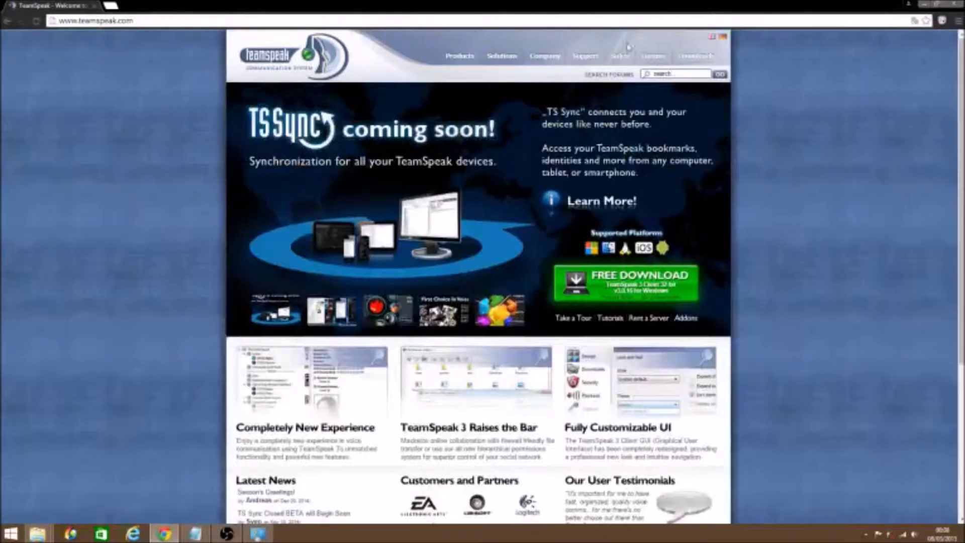
pyautogui.moveTo(705, 59)
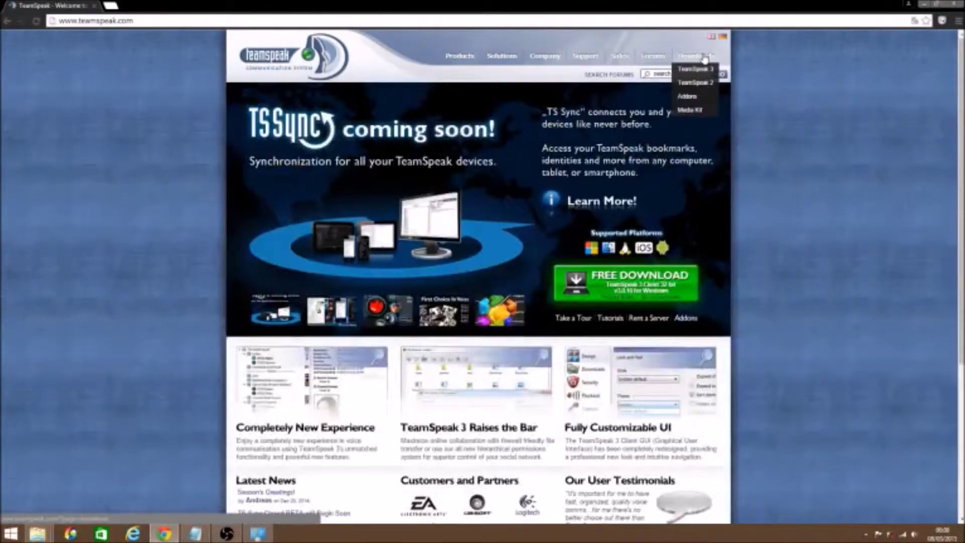
pyautogui.click(697, 71)
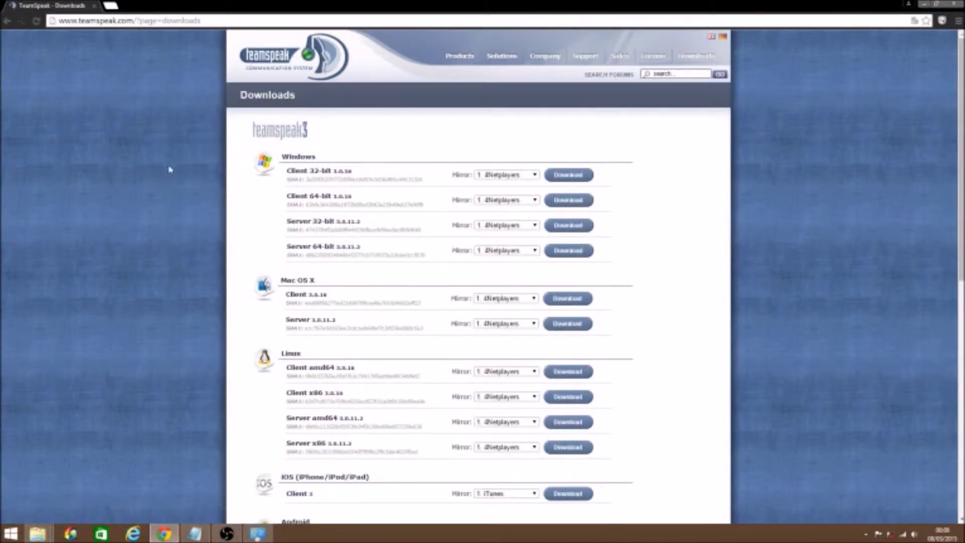
# - Examine the TeamSpeak 3 client and server downloads offered for each platform
pyautogui.scroll(-1, 170, 170)
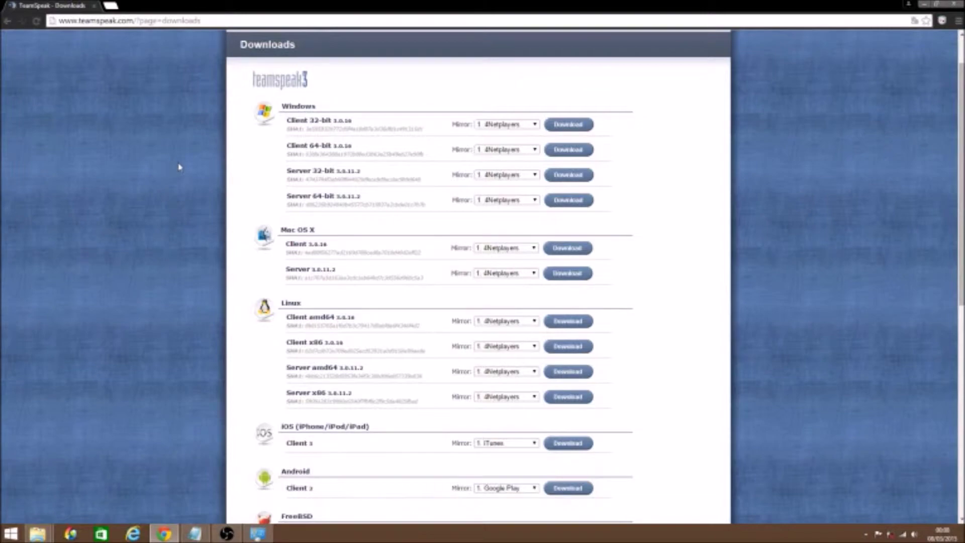
pyautogui.scroll(-8, 181, 167)
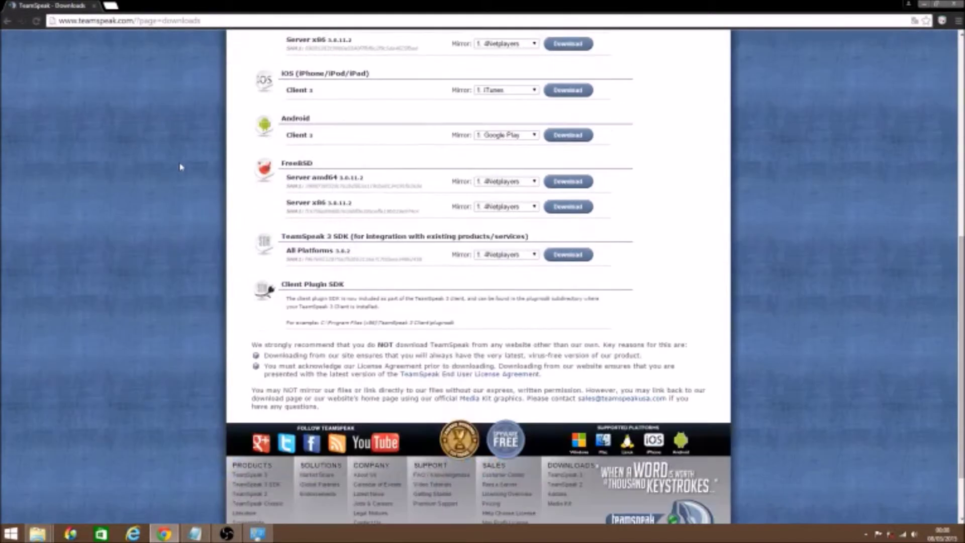
pyautogui.scroll(4, 181, 167)
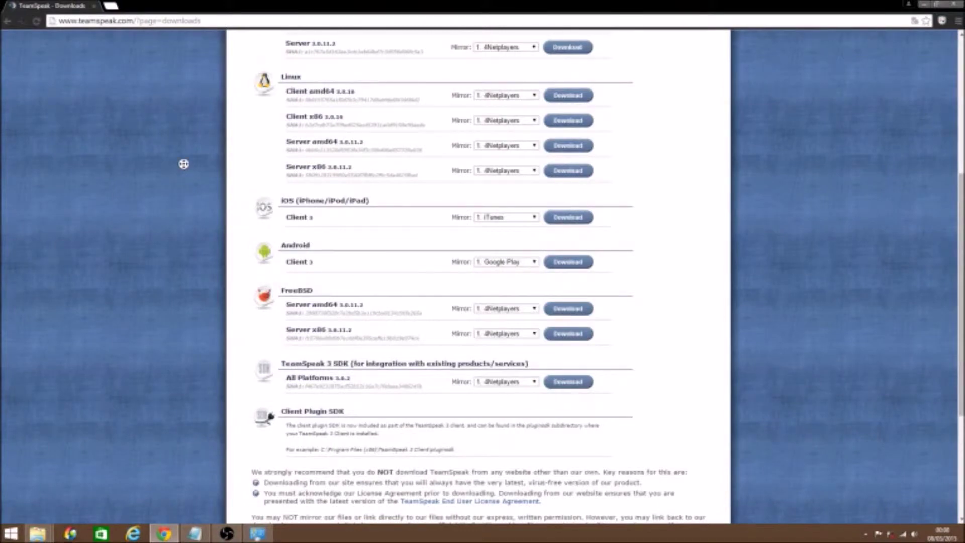
pyautogui.scroll(2, 184, 165)
pyautogui.scroll(-4, 197, 164)
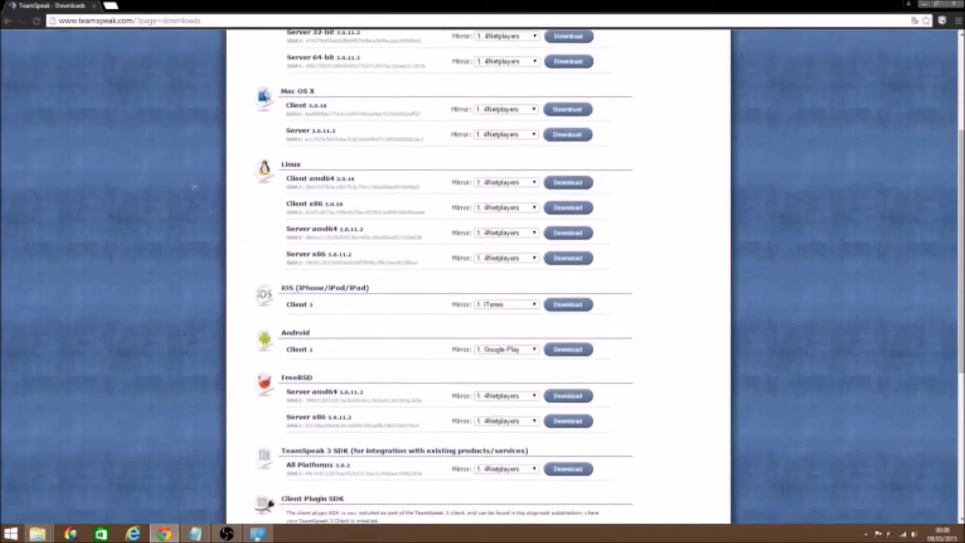
pyautogui.scroll(3, 206, 112)
pyautogui.scroll(4, 206, 115)
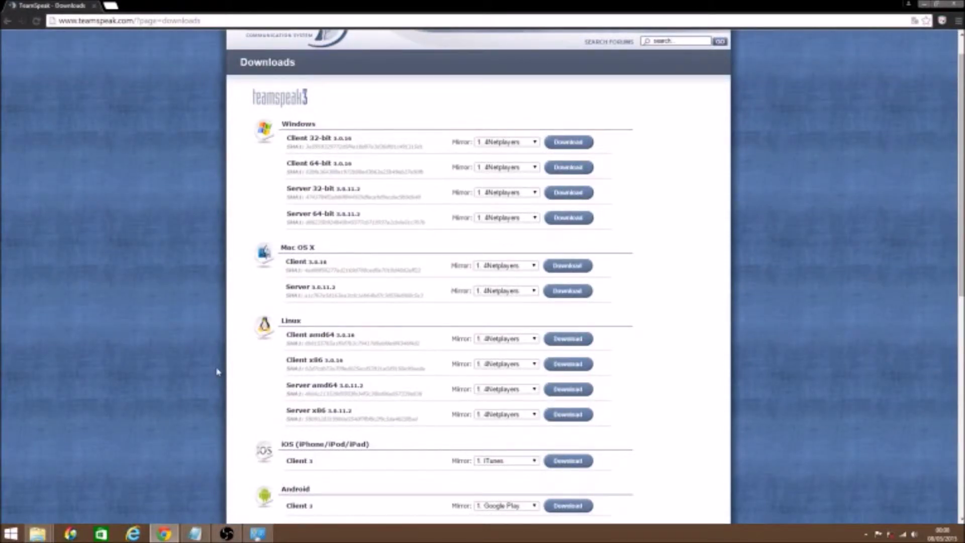
pyautogui.scroll(1, 202, 419)
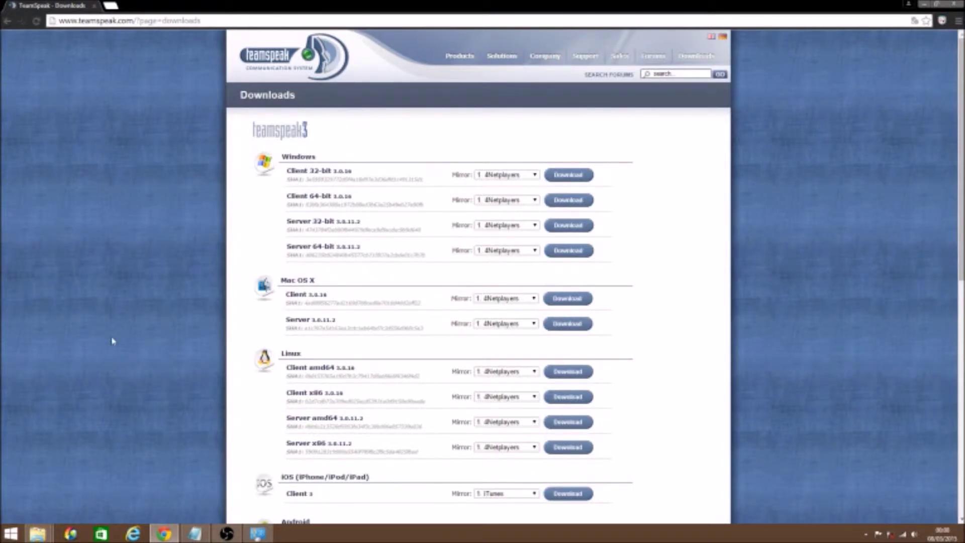
# - Check the Windows system type in the computer's system information, and close that window
pyautogui.rightClick(15, 531)
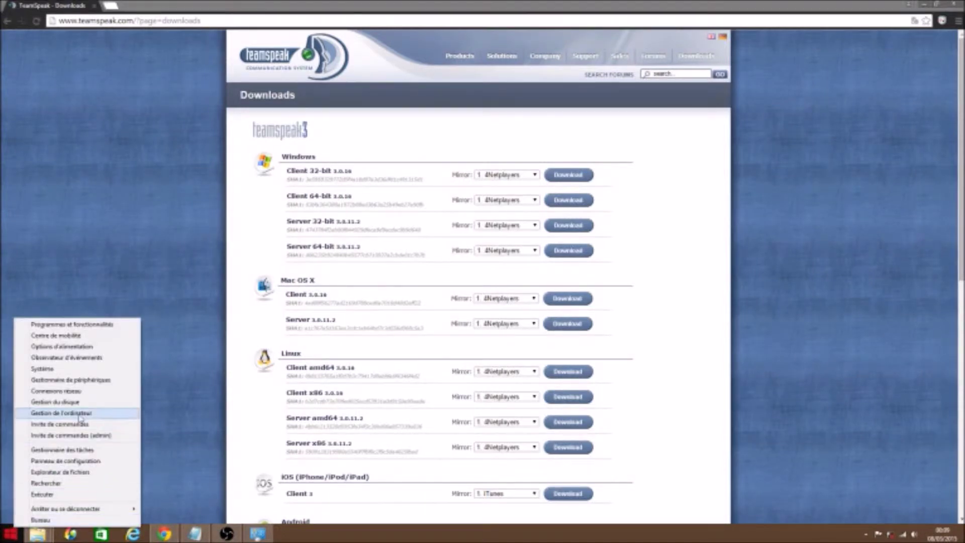
pyautogui.click(108, 372)
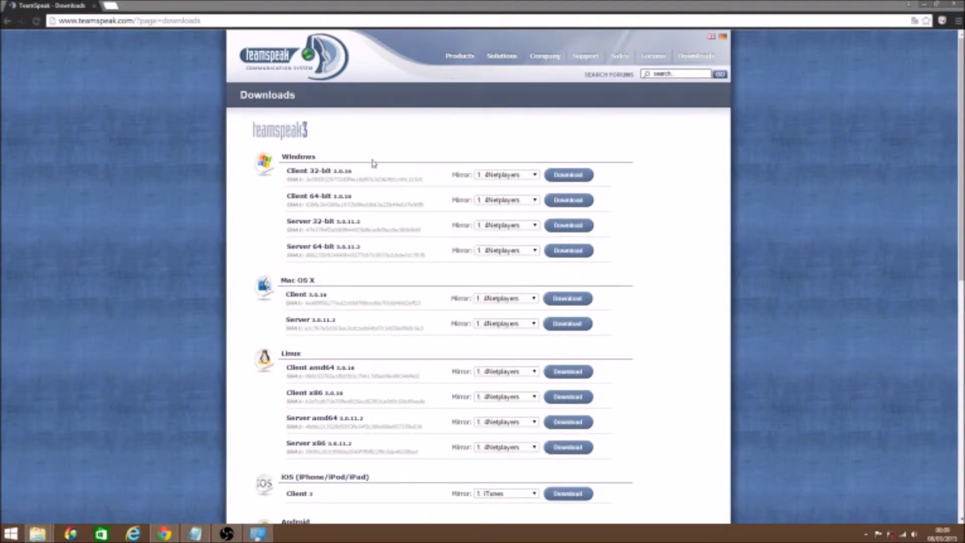
pyautogui.moveTo(433, 14); pyautogui.dragTo(525, 8)
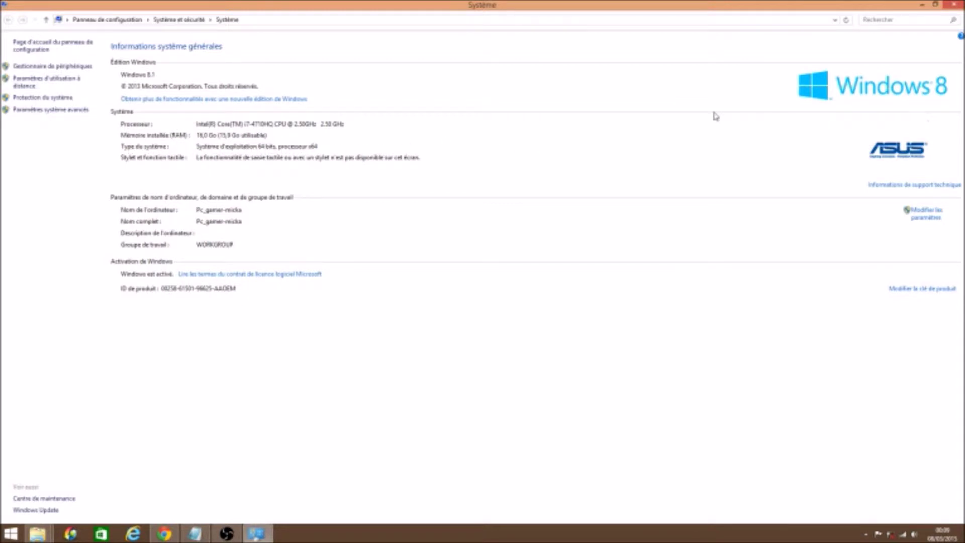
pyautogui.click(955, 6)
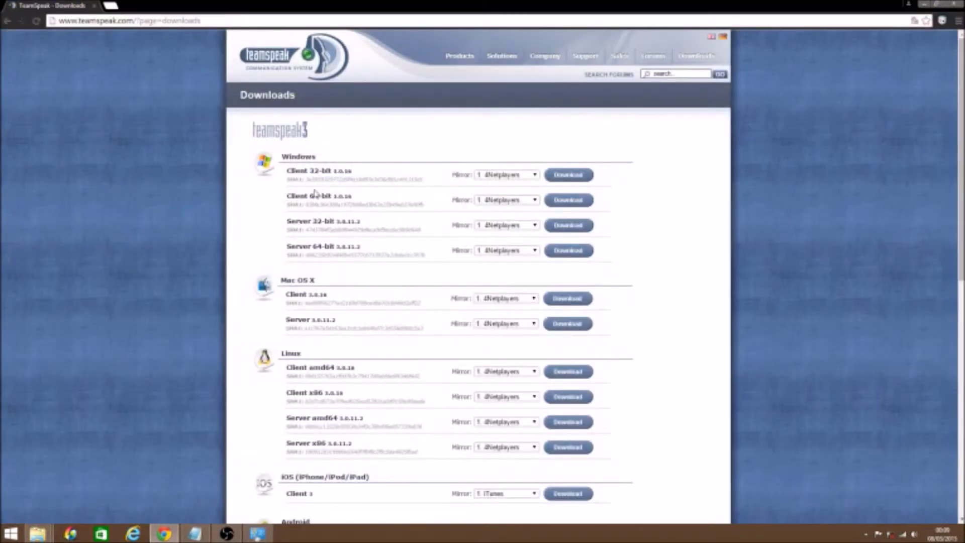
# - Download the Windows Client 64-bit, accepting the license agreement and answering the survey with Clan/Guild/Friend (word of mouth)
pyautogui.click(565, 201)
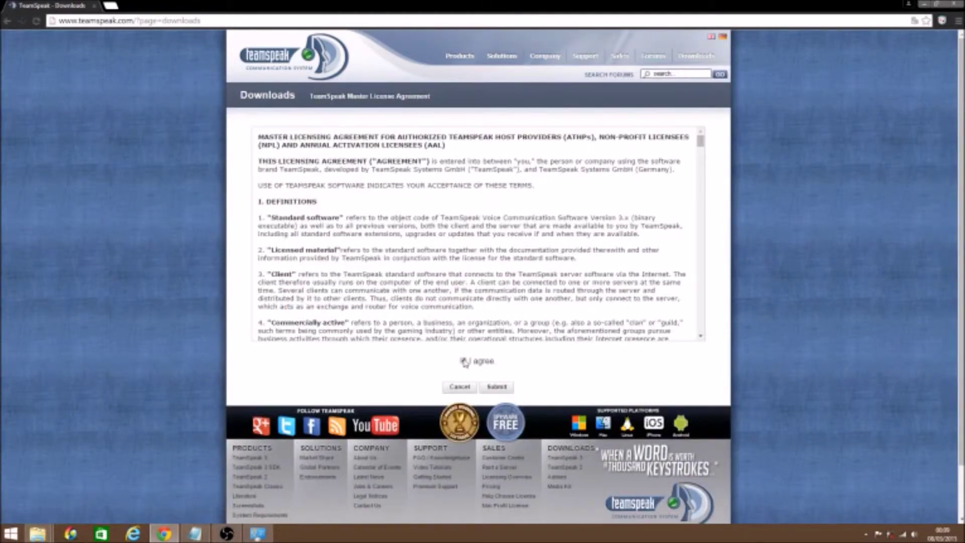
pyautogui.click(498, 388)
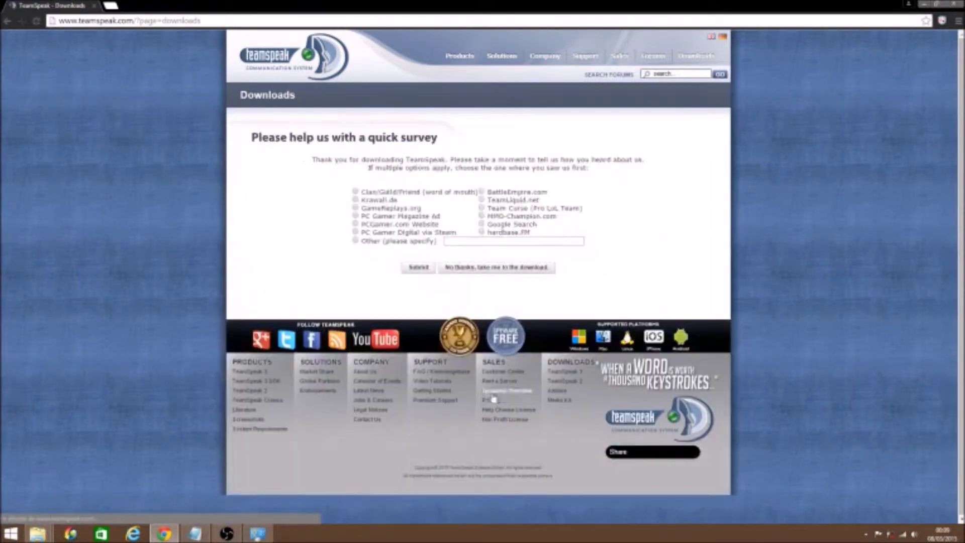
pyautogui.moveTo(289, 137); pyautogui.dragTo(455, 140)
pyautogui.click(456, 144)
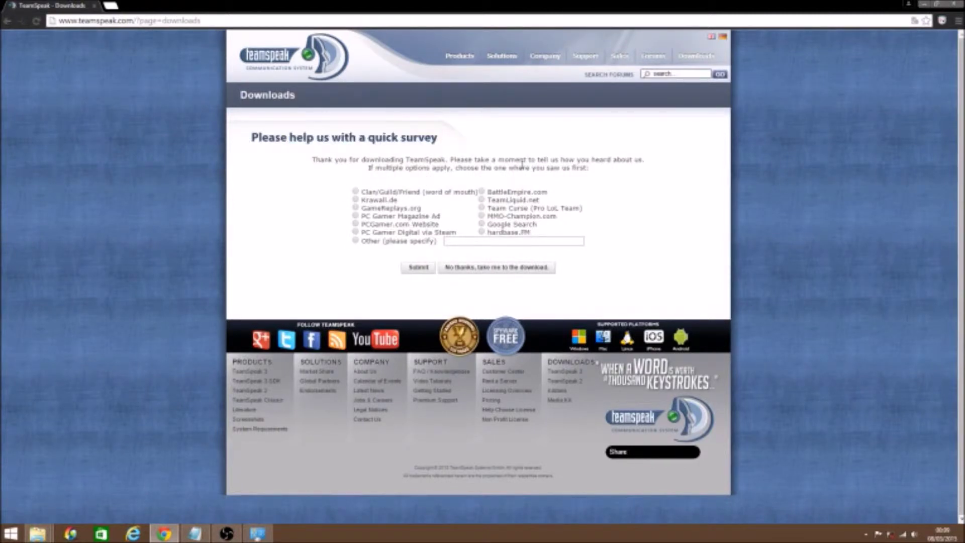
pyautogui.click(355, 192)
pyautogui.click(417, 267)
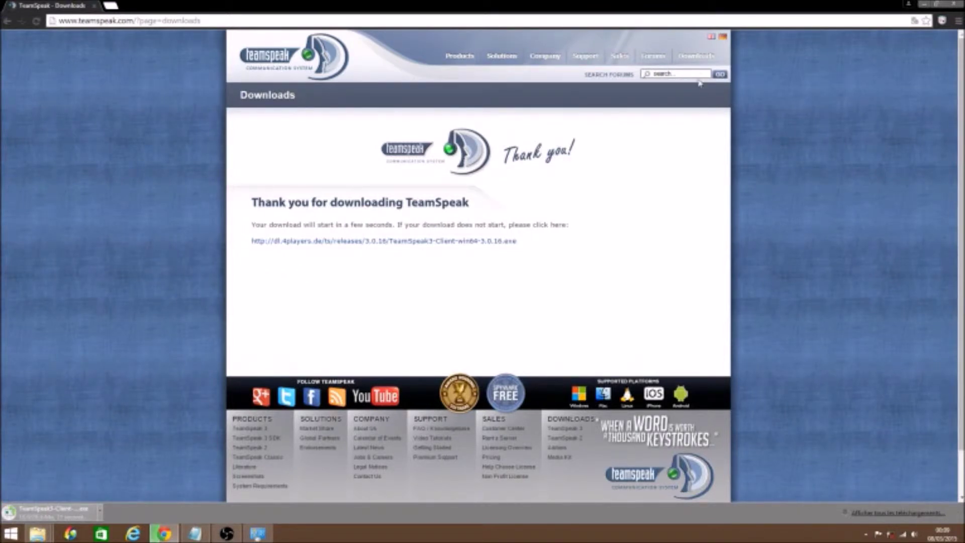
# - Open the TeamSpeak Addons page
pyautogui.moveTo(696, 57)
pyautogui.click(690, 96)
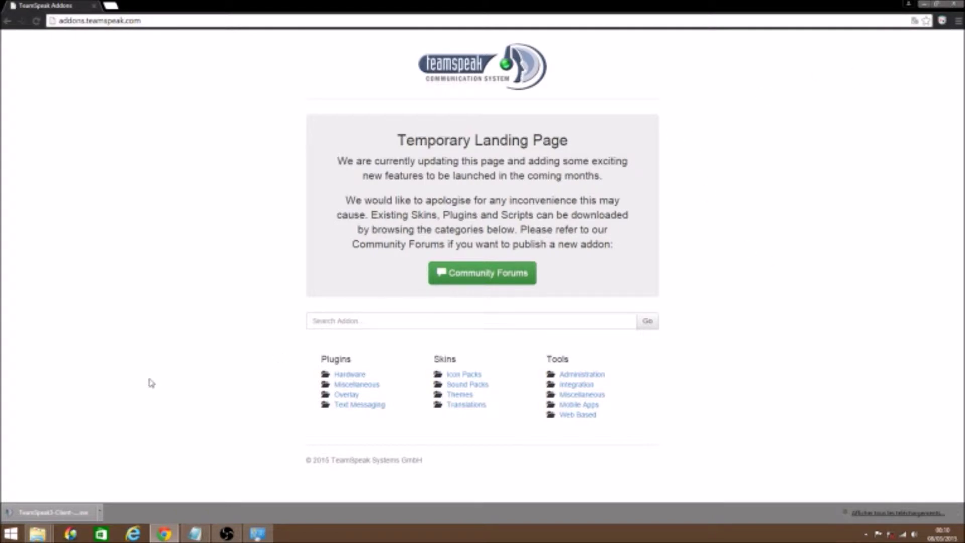
# - Launch the downloaded TeamSpeak 3 Client installer and choose to install for anyone using this computer
pyautogui.click(75, 516)
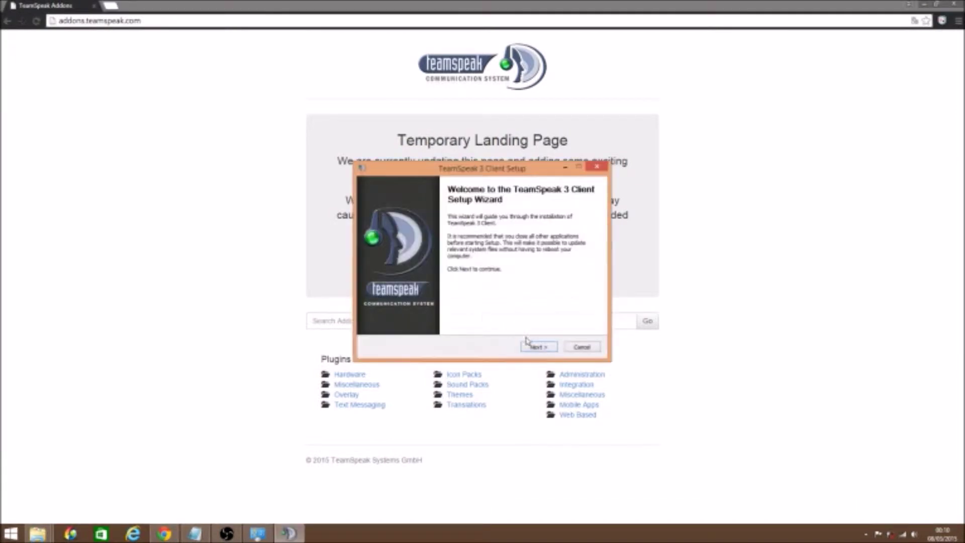
pyautogui.click(537, 347)
pyautogui.click(537, 347)
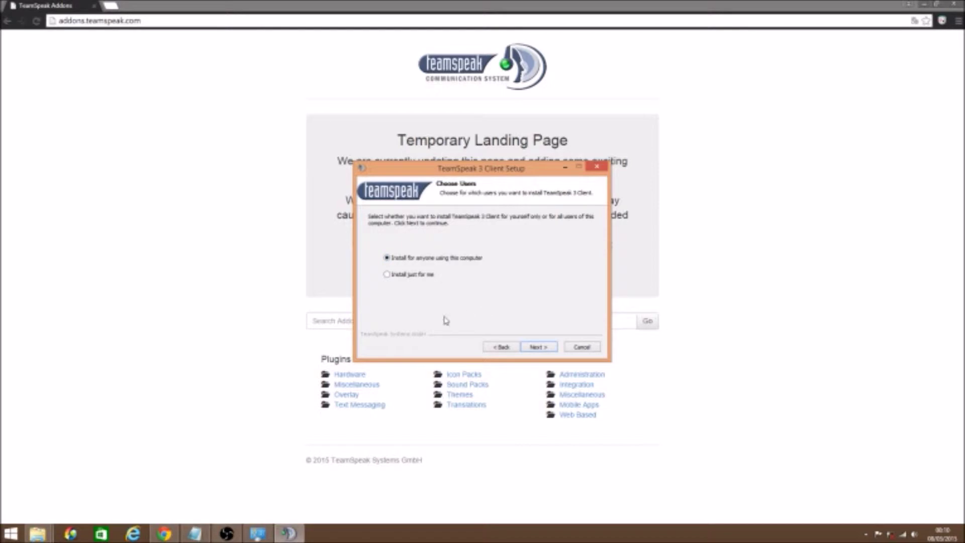
pyautogui.click(537, 347)
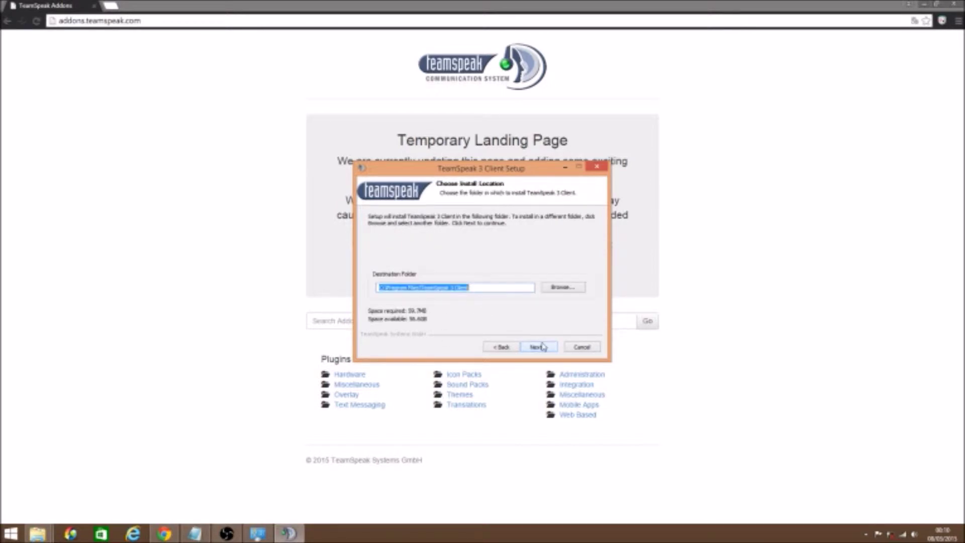
# - Keep C:\Program Files\TeamSpeak 3 Client as the destination folder and store the configuration in the user's own files
pyautogui.click(477, 288)
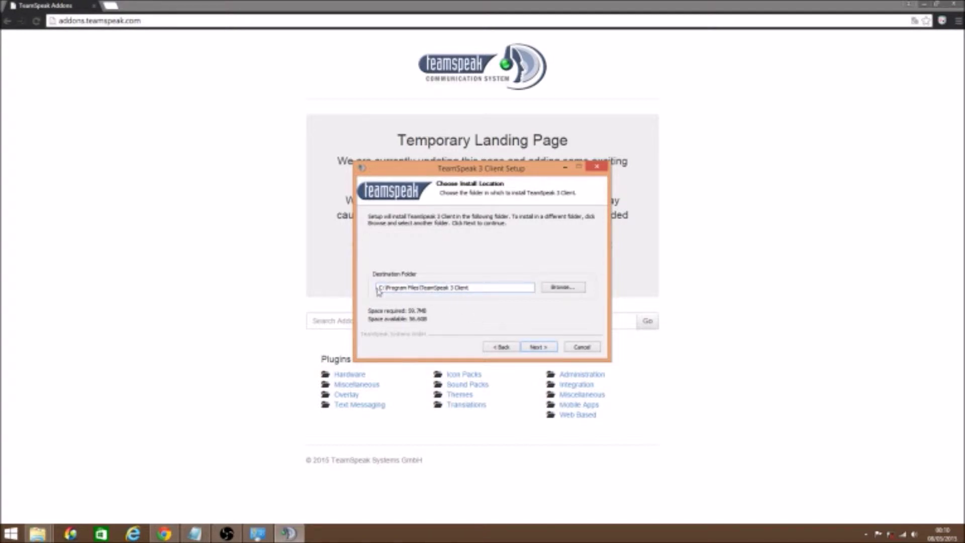
pyautogui.moveTo(378, 287); pyautogui.dragTo(503, 289)
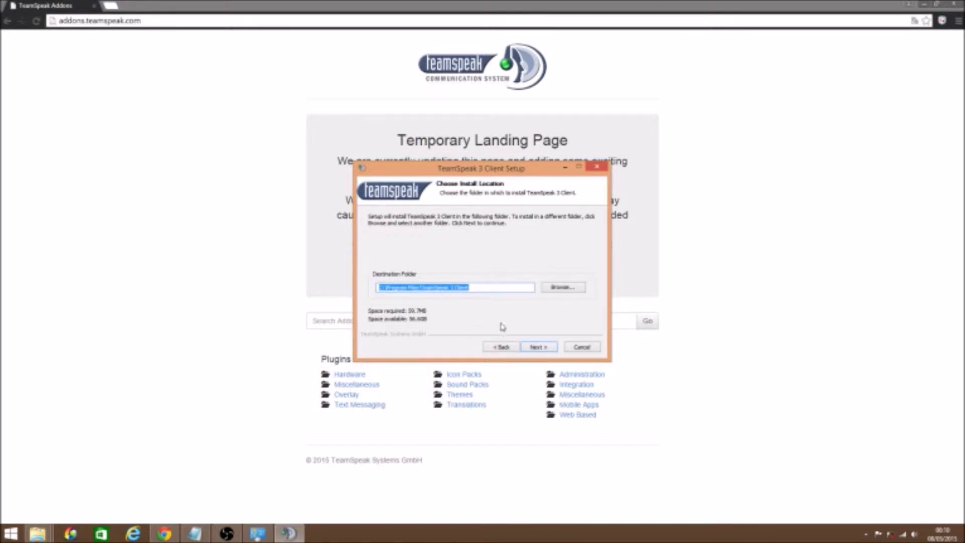
pyautogui.click(505, 286)
pyautogui.click(544, 349)
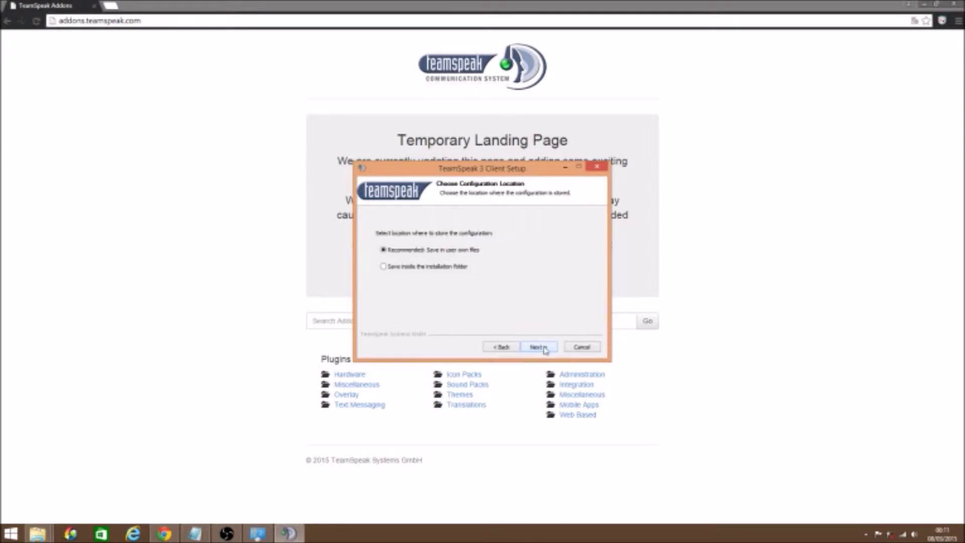
pyautogui.click(545, 348)
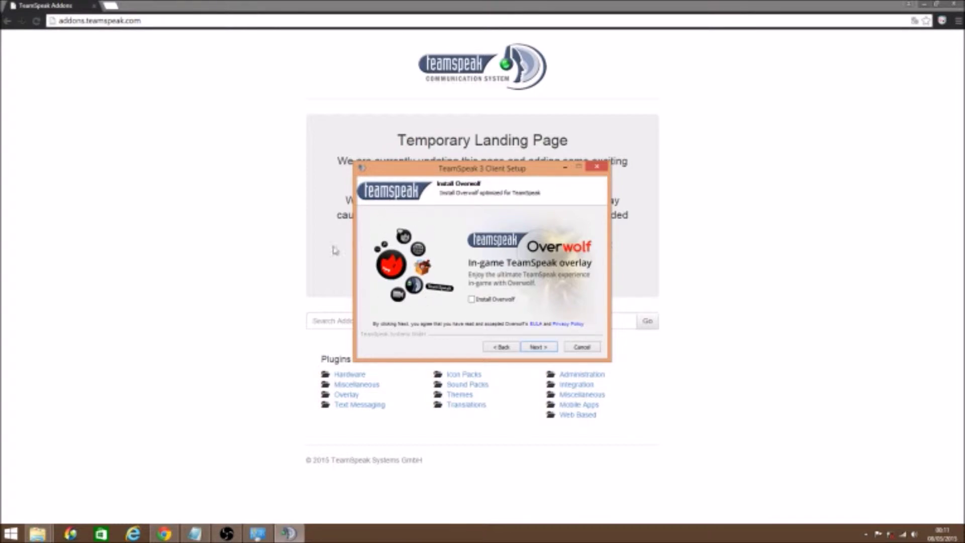
# - Install the client without Overwolf, using the TeamSpeak 3 Client Start Menu folder, and finish with Run TeamSpeak 3 Client enabled
pyautogui.click(536, 348)
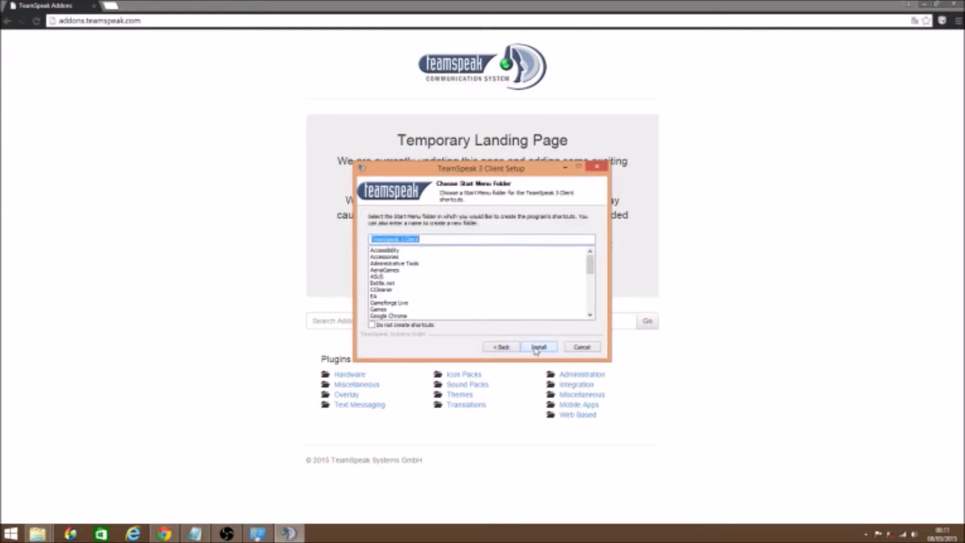
pyautogui.click(537, 348)
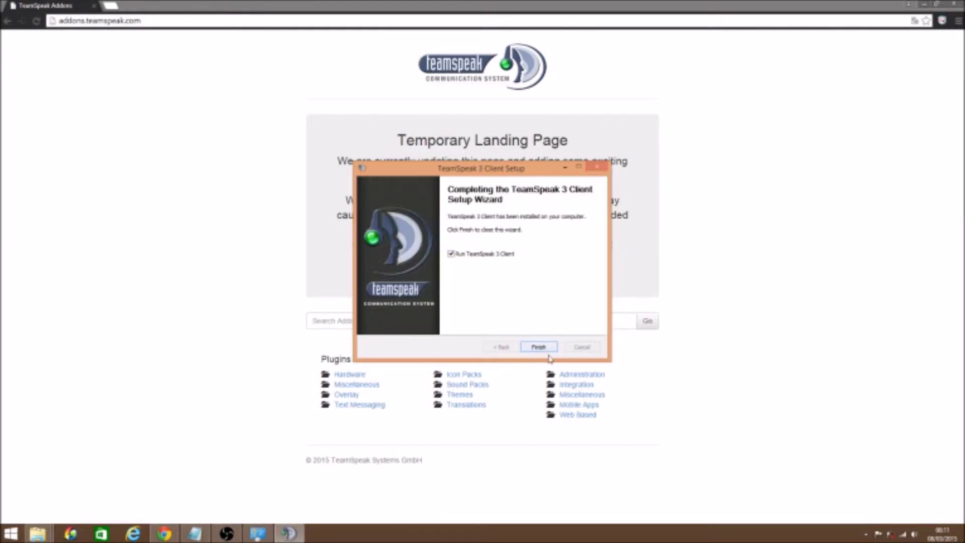
pyautogui.click(549, 352)
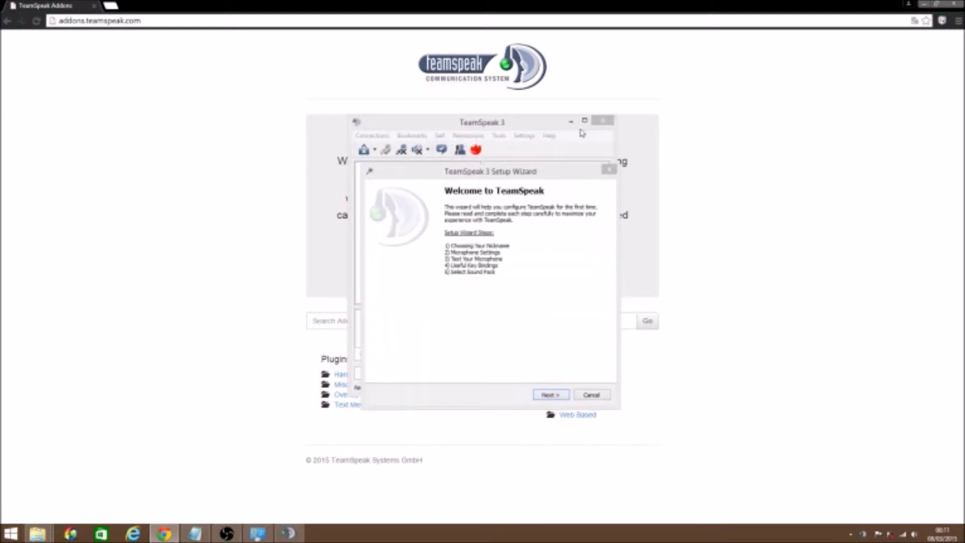
# - Begin the TeamSpeak 3 Setup Wizard, enter the user's nickname, and continue to the microphone settings
pyautogui.click(553, 170)
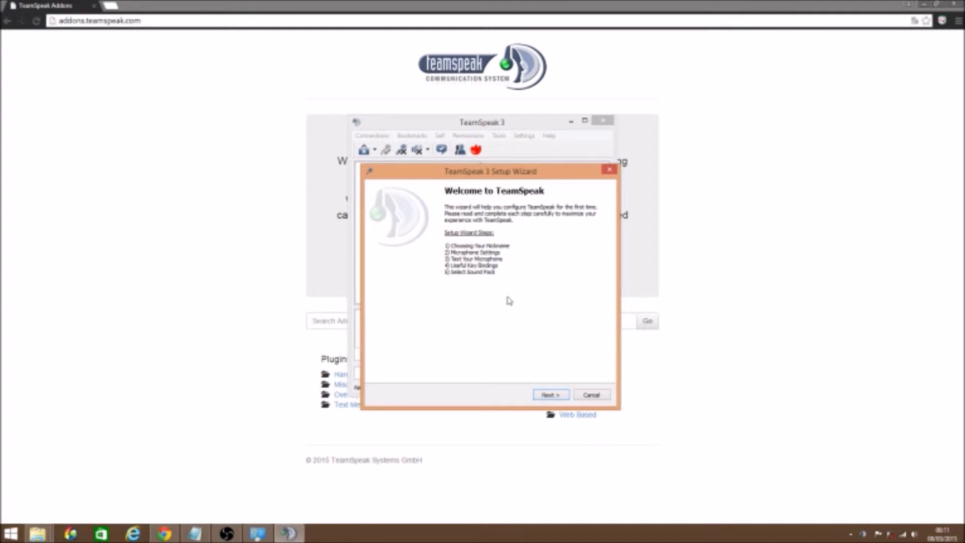
pyautogui.click(548, 396)
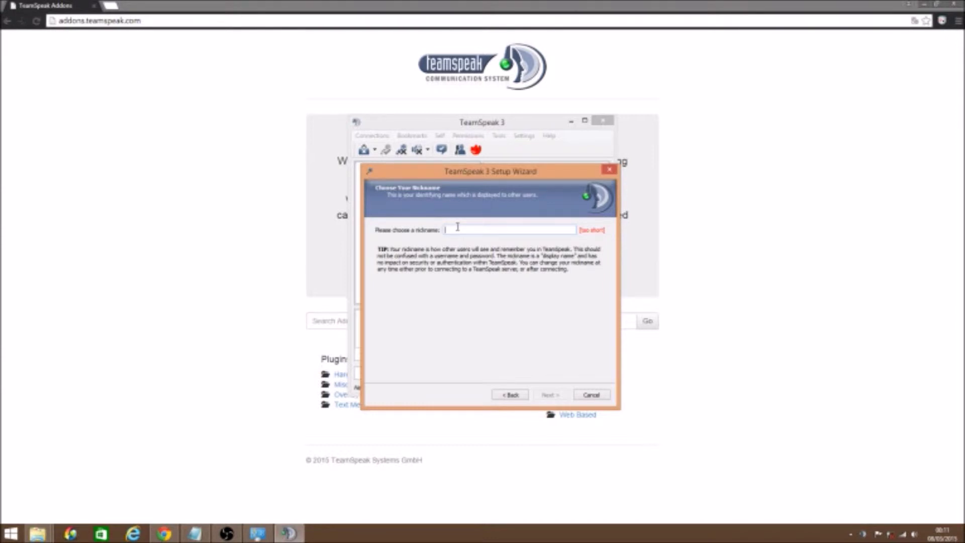
pyautogui.write('Ph1nix')
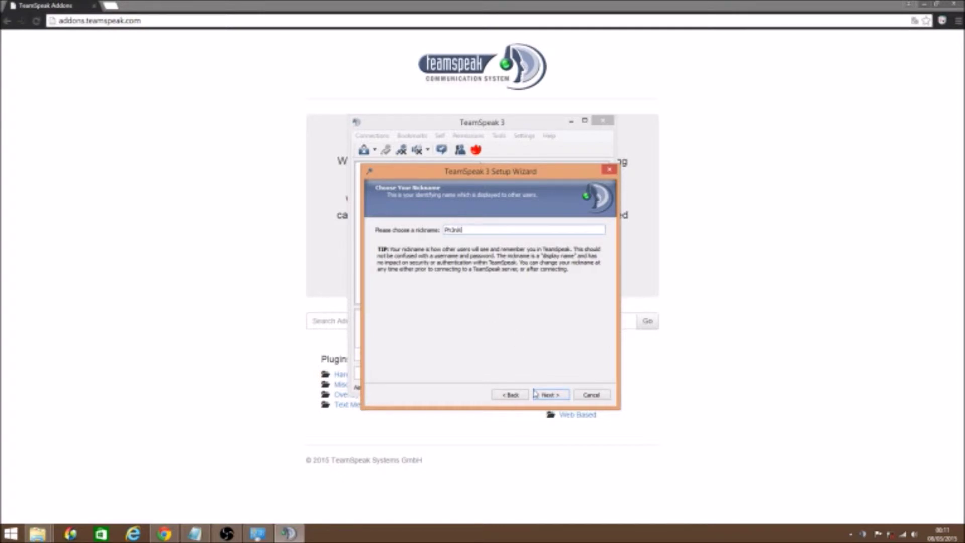
pyautogui.click(549, 396)
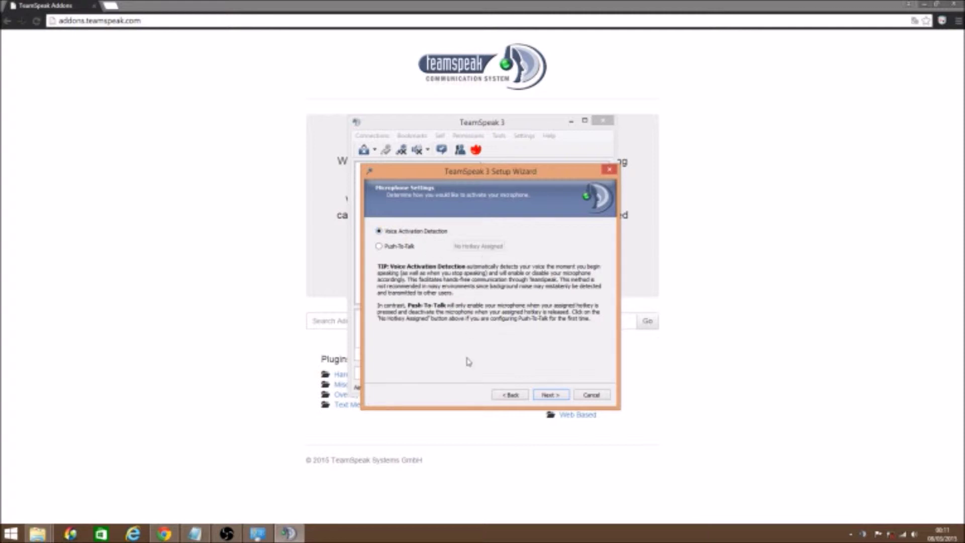
# - Keep Voice Activation Detection for the microphone, set its activation level to about -10, and continue to the key bindings
pyautogui.click(550, 395)
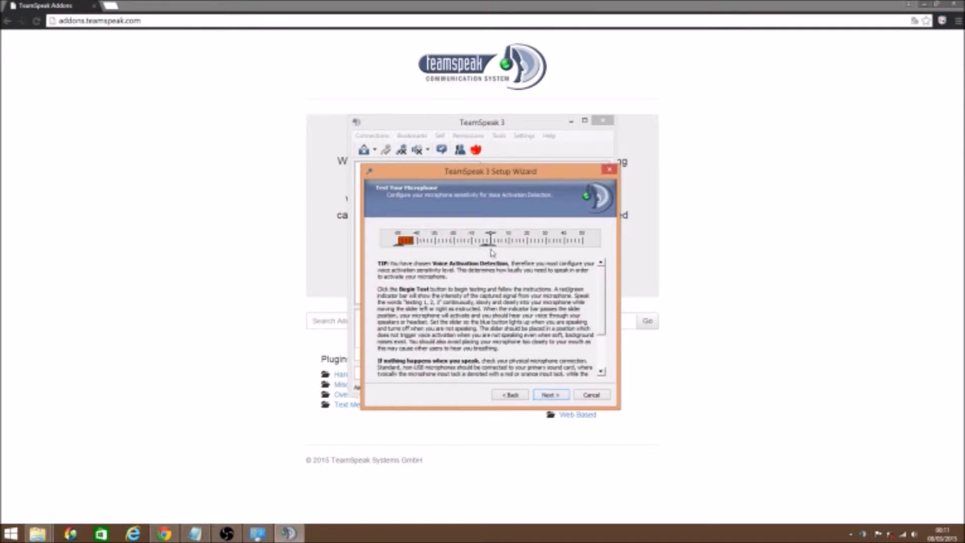
pyautogui.moveTo(490, 245); pyautogui.dragTo(473, 245)
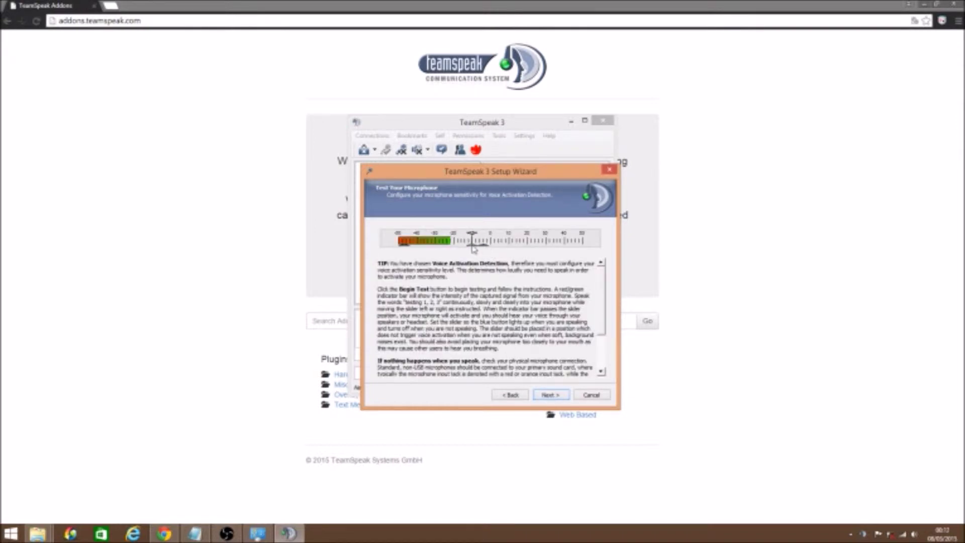
pyautogui.scroll(-1, 558, 398)
pyautogui.scroll(1, 558, 398)
pyautogui.click(549, 395)
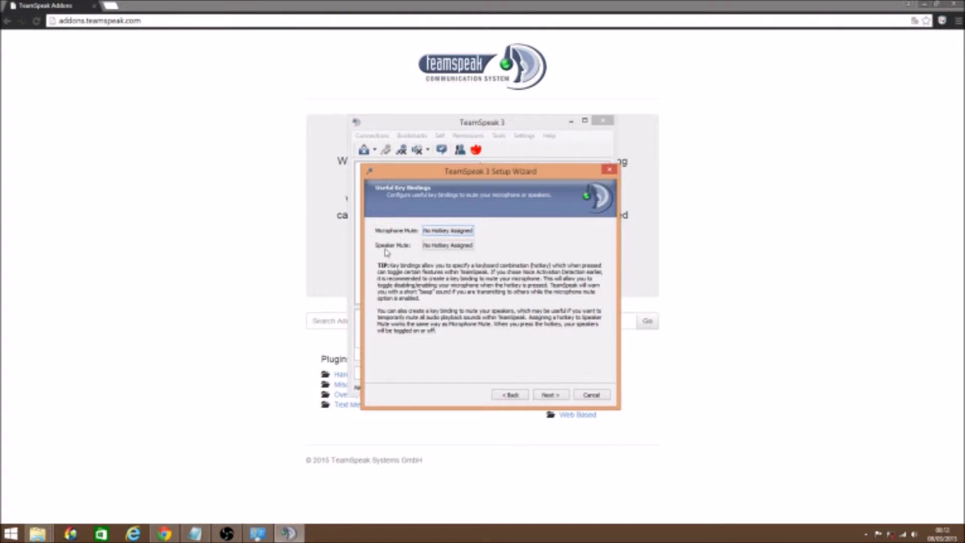
# - Finish the setup wizard with no mute hotkeys and the Female sound pack, opening the public server list and the server rental page
pyautogui.click(550, 395)
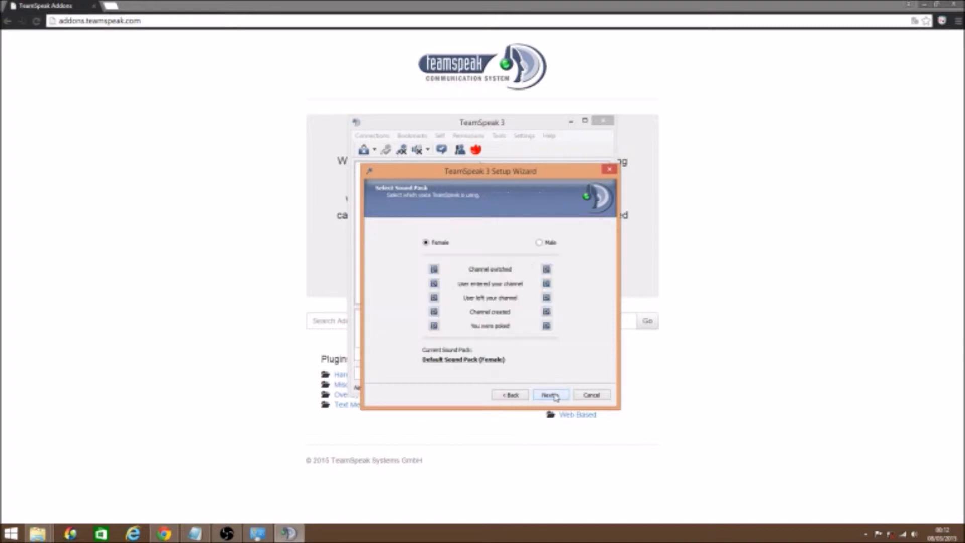
pyautogui.click(540, 243)
pyautogui.click(426, 243)
pyautogui.click(557, 397)
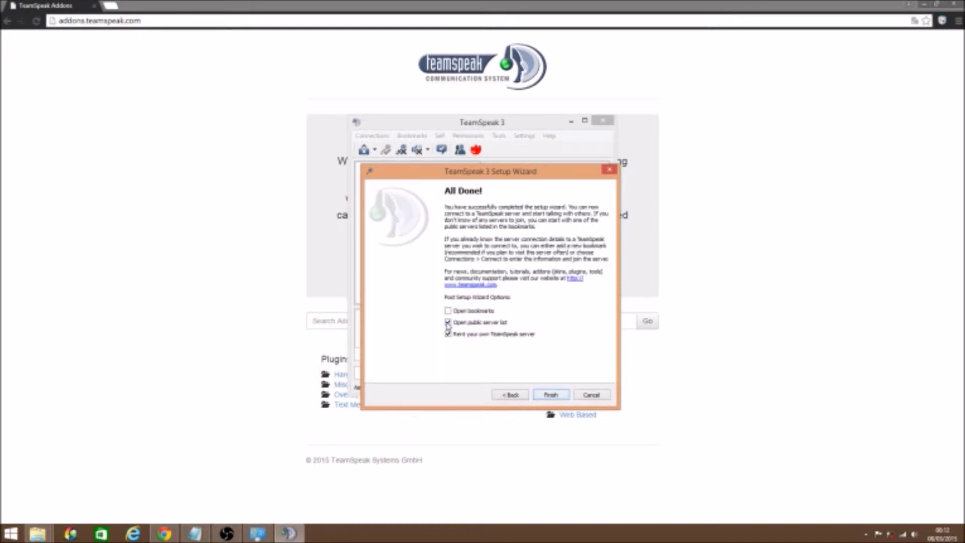
pyautogui.click(551, 395)
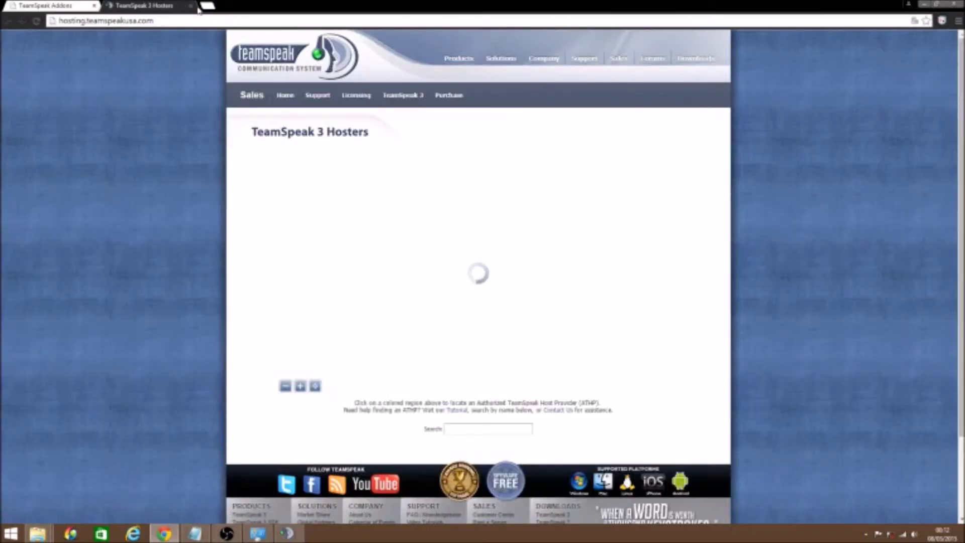
# - Close the TeamSpeak 3 Hosters page, minimize the browser, and maximize the main TeamSpeak 3 window
pyautogui.click(190, 6)
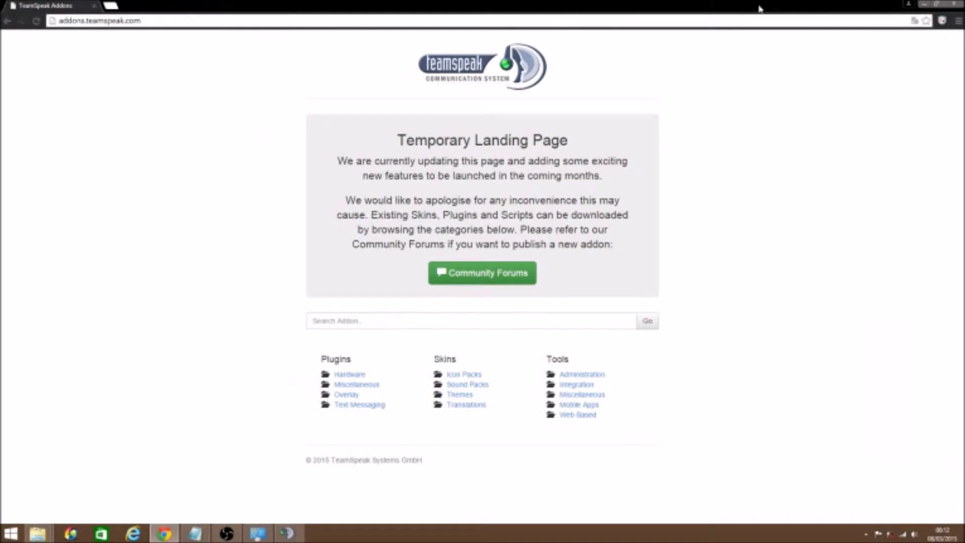
pyautogui.click(924, 4)
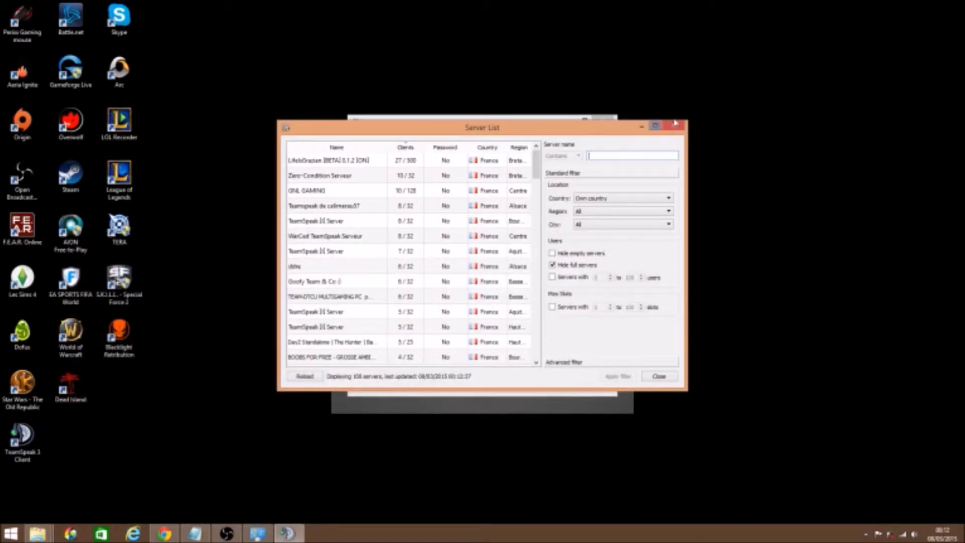
pyautogui.click(553, 118)
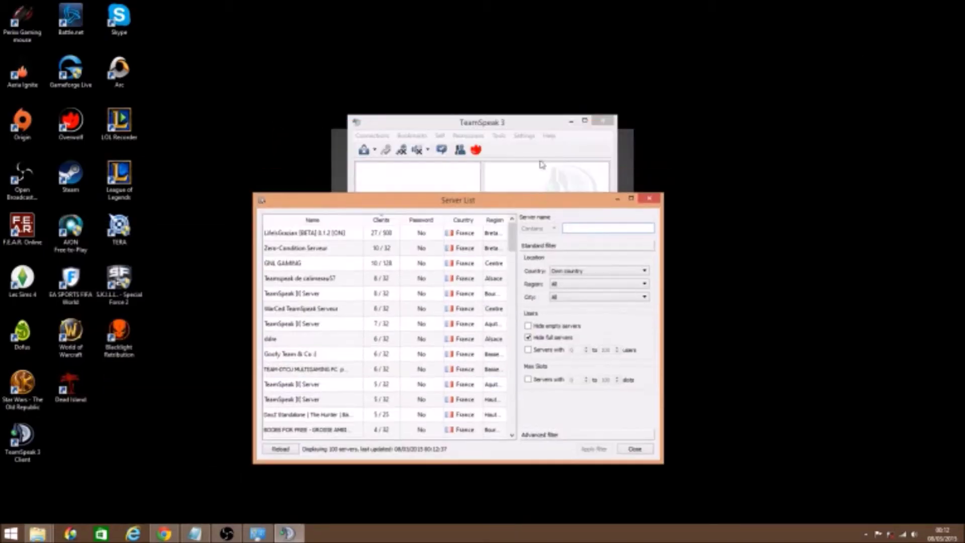
pyautogui.click(585, 121)
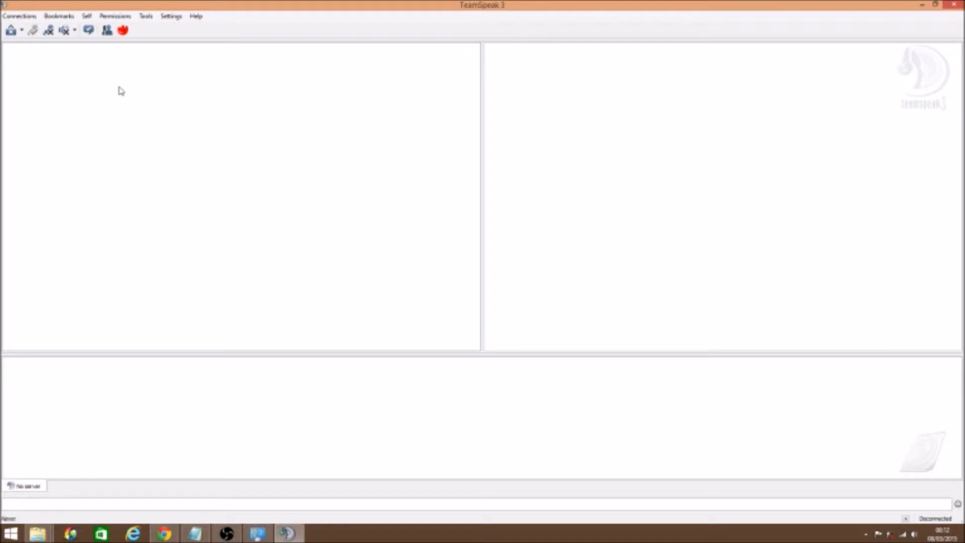
# - Open the Connect dialog, examine its server address, server password and nickname fields, and close it without connecting
pyautogui.click(20, 17)
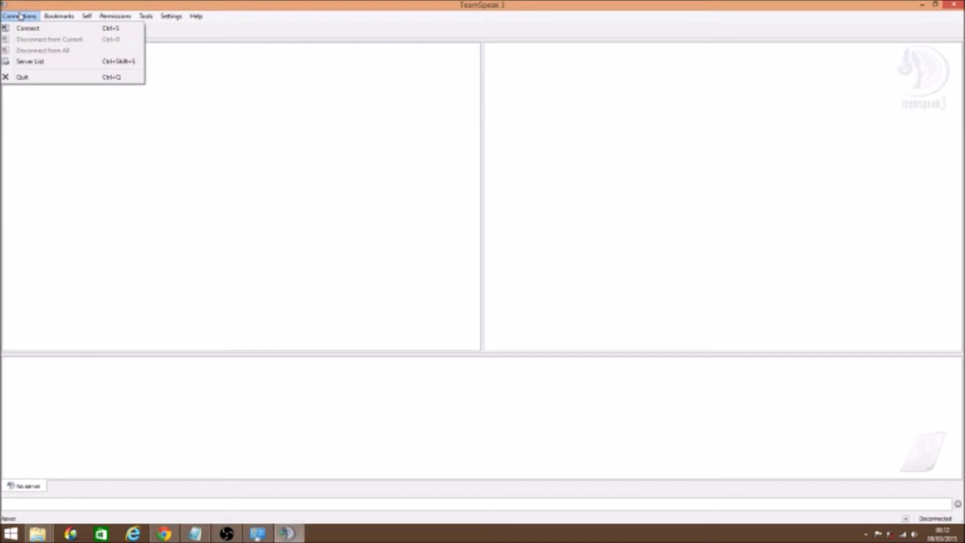
pyautogui.click(23, 29)
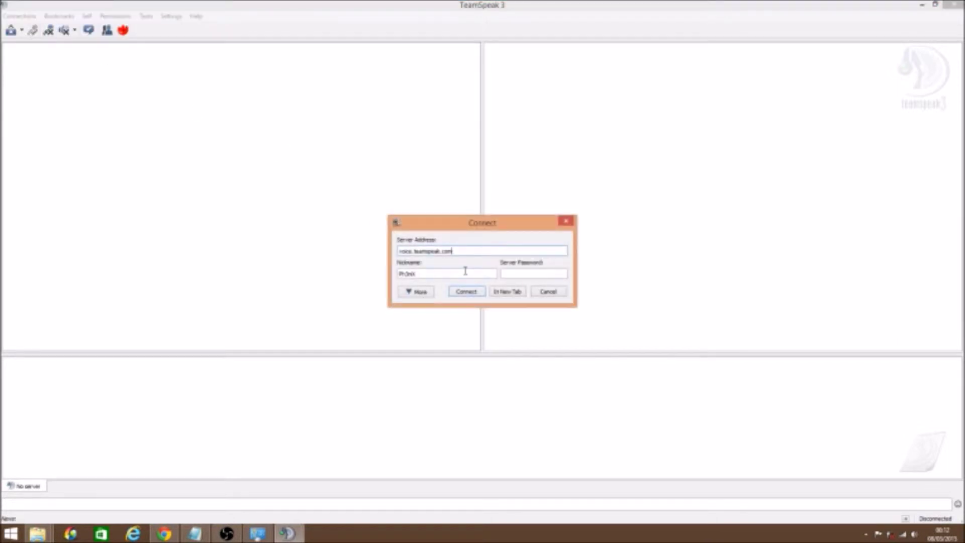
pyautogui.moveTo(467, 250); pyautogui.dragTo(398, 251)
pyautogui.click(478, 251)
pyautogui.moveTo(479, 250); pyautogui.dragTo(360, 248)
pyautogui.click(532, 275)
pyautogui.doubleClick(421, 274)
pyautogui.click(566, 221)
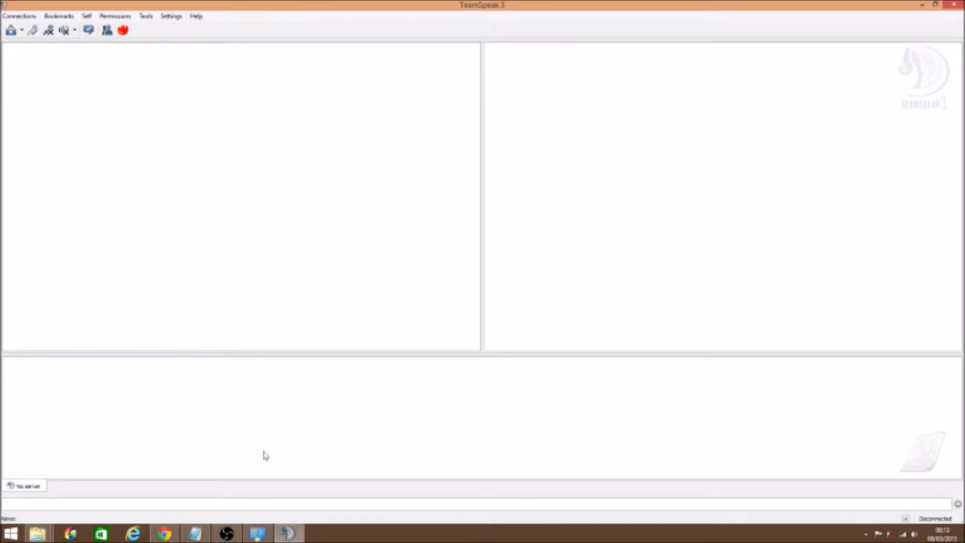
# - Try to connect to the first Aquitaine server with 32 slots in the public server list
pyautogui.moveTo(287, 532)
pyautogui.click(338, 482)
pyautogui.scroll(-15, 422, 261)
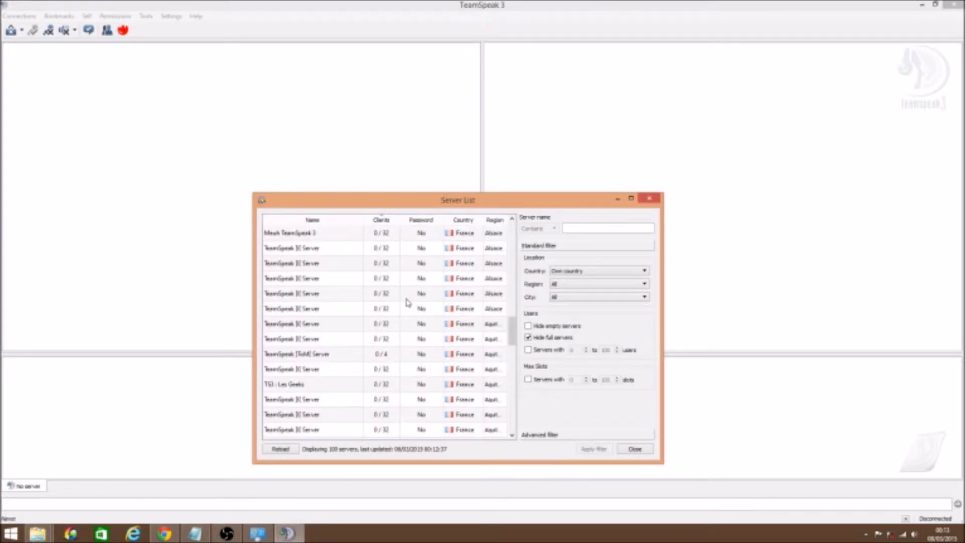
pyautogui.doubleClick(396, 324)
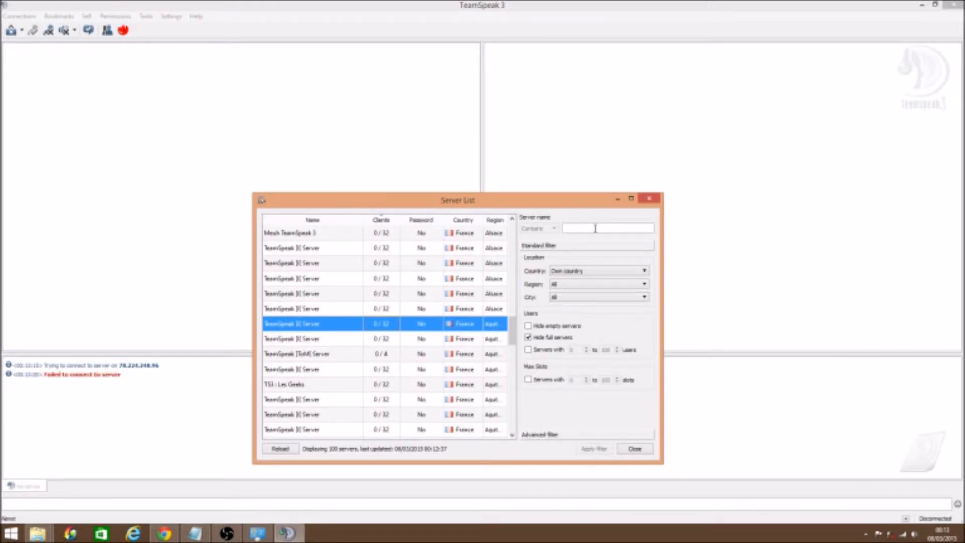
# - Maximize the server list, connect to the TeamSpeak ]ToM[ Server in Aquitaine, and return to the main window
pyautogui.click(631, 199)
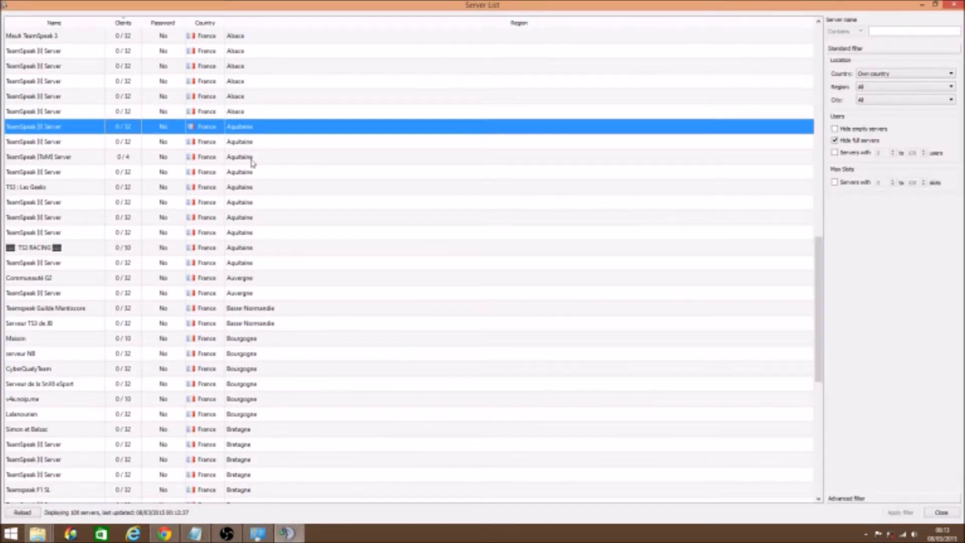
pyautogui.click(272, 160)
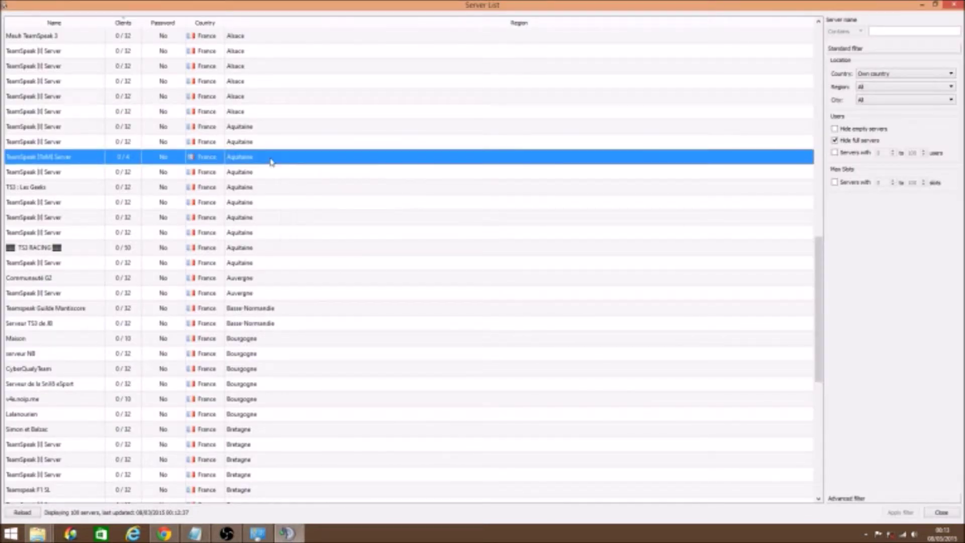
pyautogui.click(923, 4)
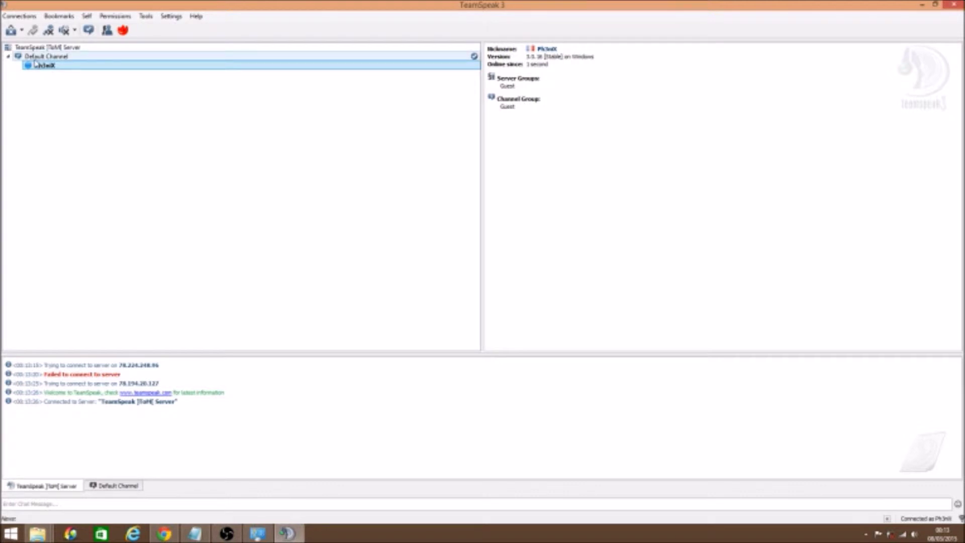
pyautogui.click(22, 30)
pyautogui.click(97, 123)
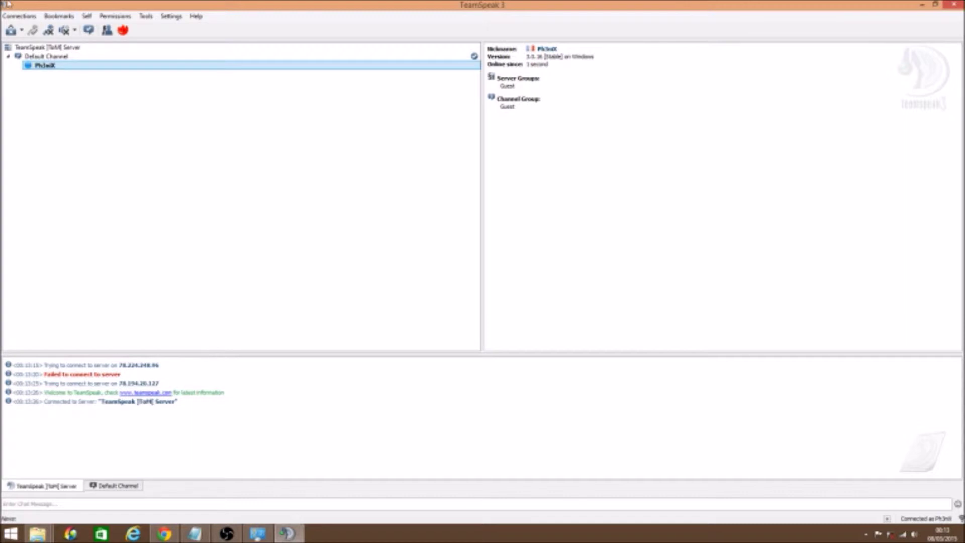
# - Rename the TeamSpeak Public bookmark as Teste tuto and save the bookmarks
pyautogui.click(65, 20)
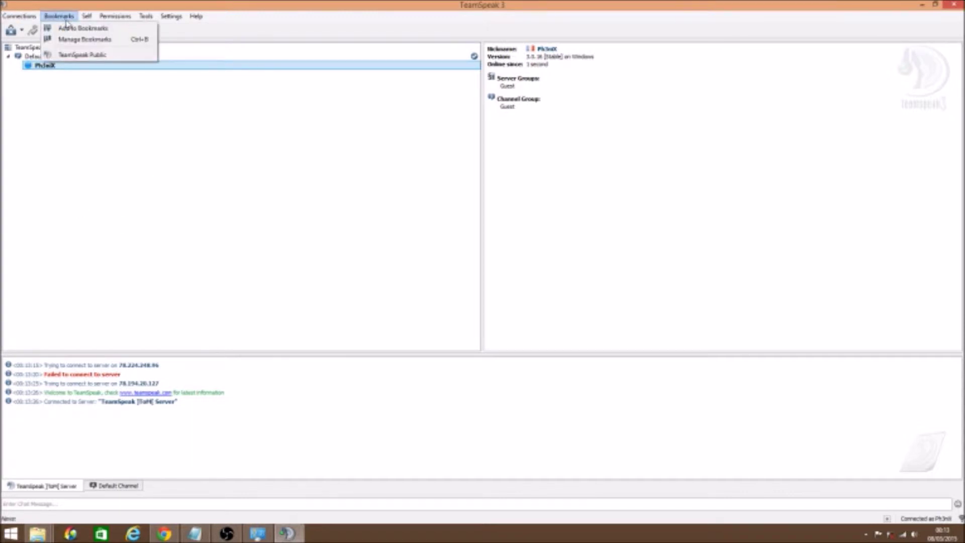
pyautogui.click(106, 44)
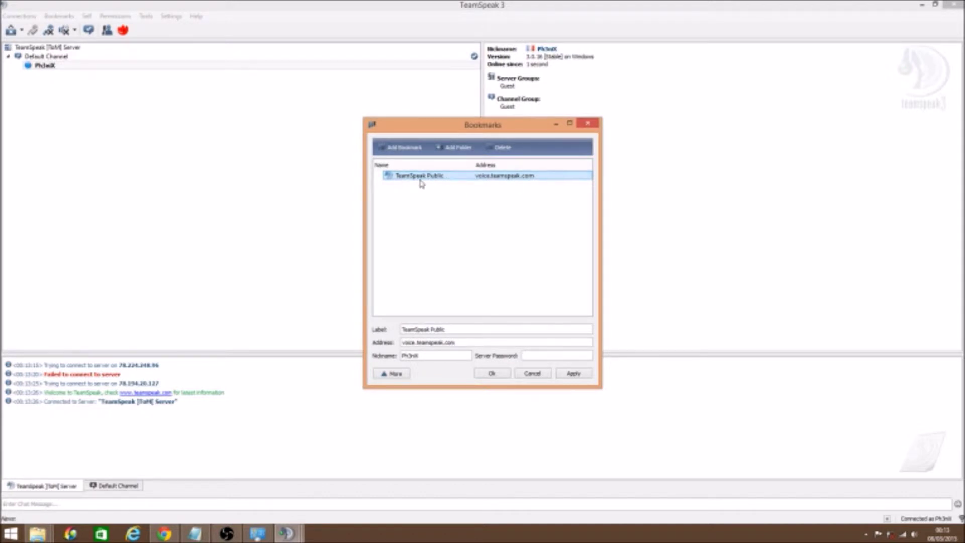
pyautogui.doubleClick(480, 327)
pyautogui.moveTo(470, 329); pyautogui.dragTo(373, 333)
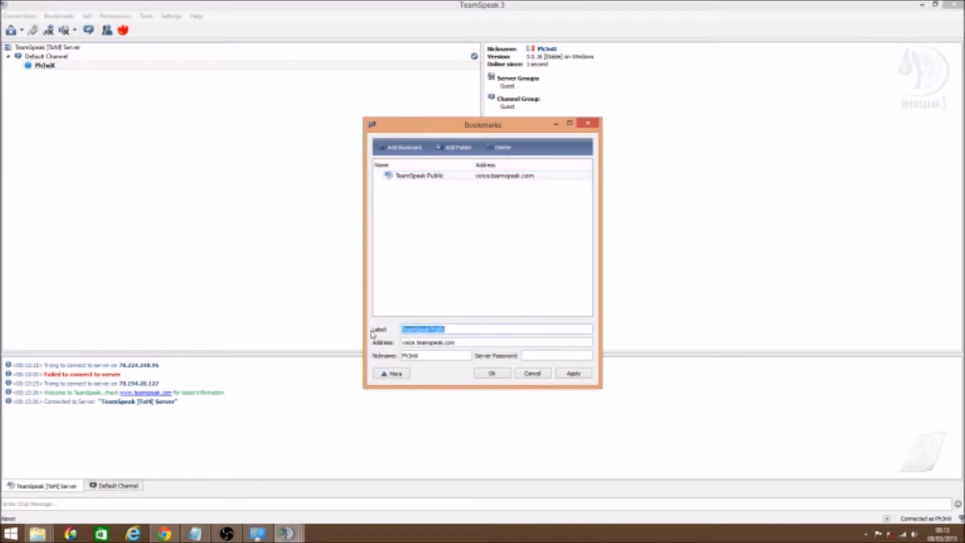
pyautogui.write('Teste tuto')
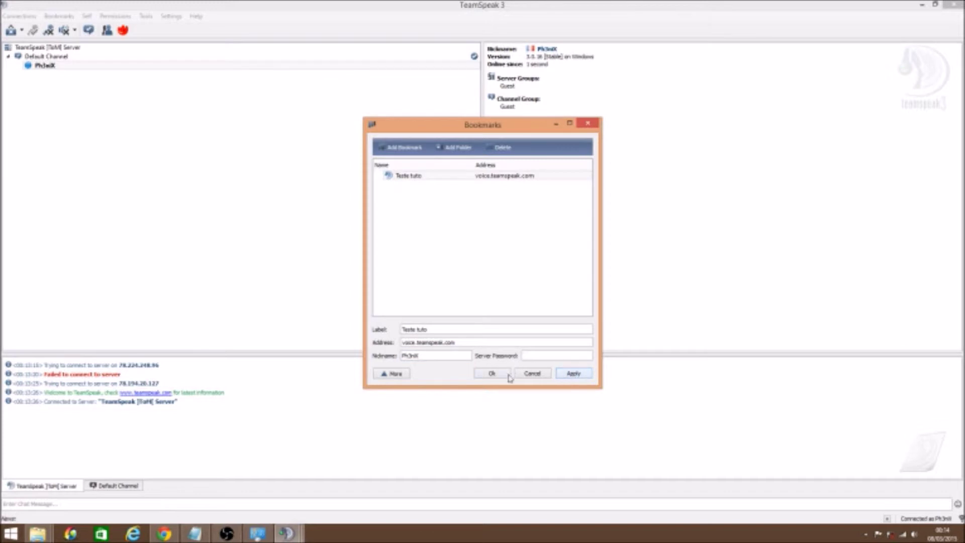
pyautogui.click(492, 373)
# - Connect to the server through the Teste tuto bookmark and mute the speakers
pyautogui.click(59, 16)
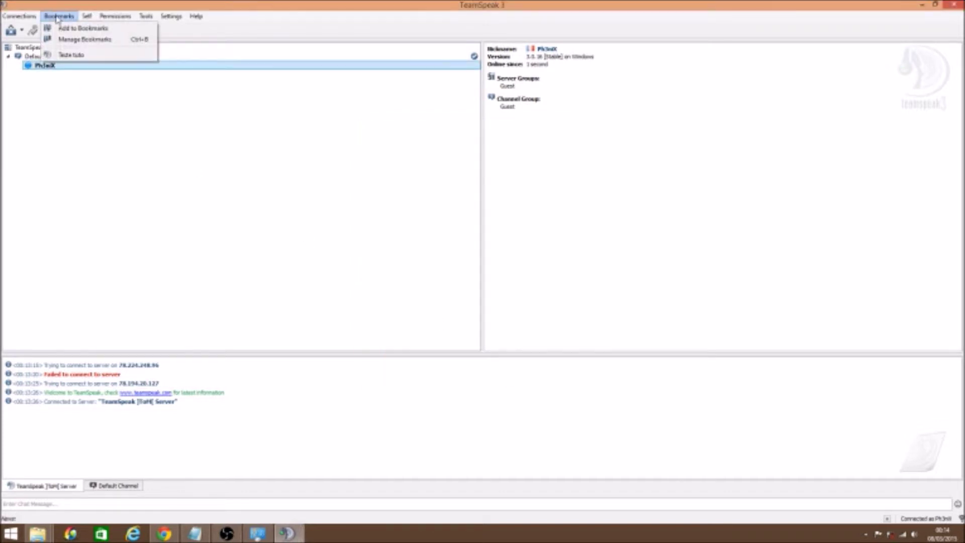
pyautogui.click(70, 55)
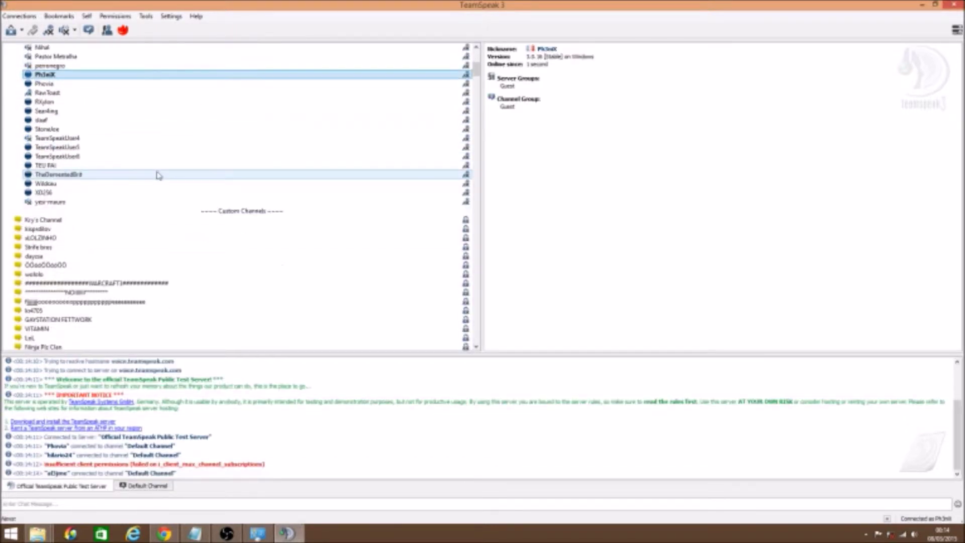
pyautogui.hotkey('ctrl', 'shift', 'm')
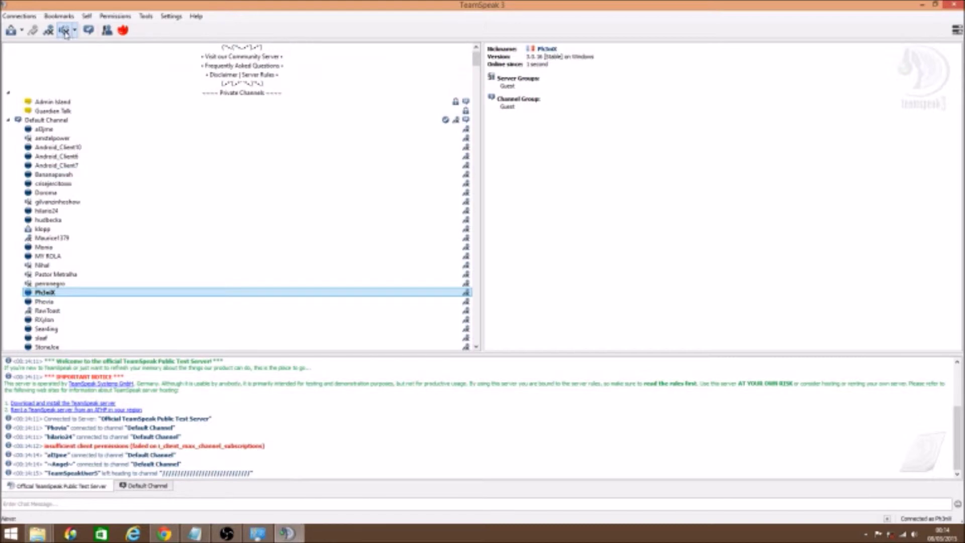
# - Look through the channels and users of the Official TeamSpeak Public Test Server
pyautogui.scroll(-8, 91, 251)
pyautogui.scroll(-10, 91, 266)
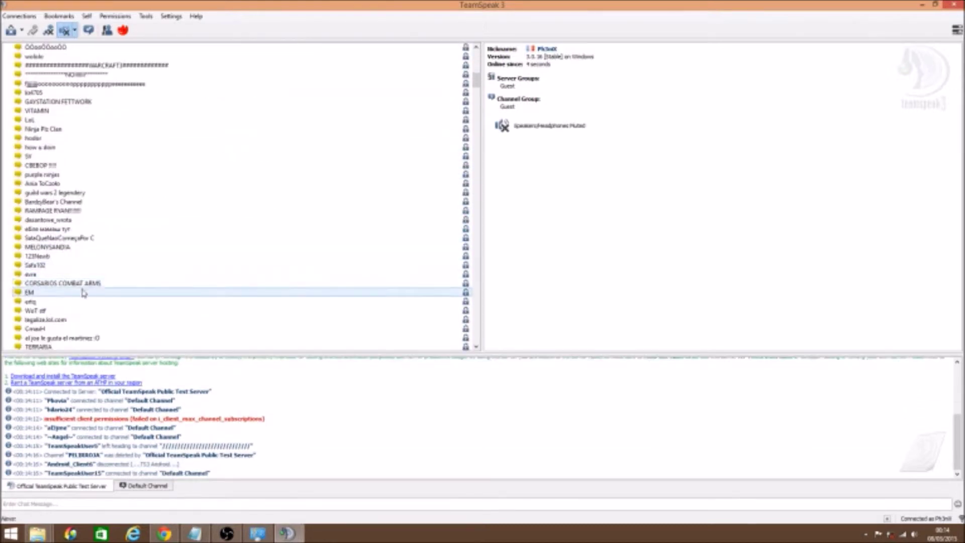
pyautogui.scroll(15, 91, 271)
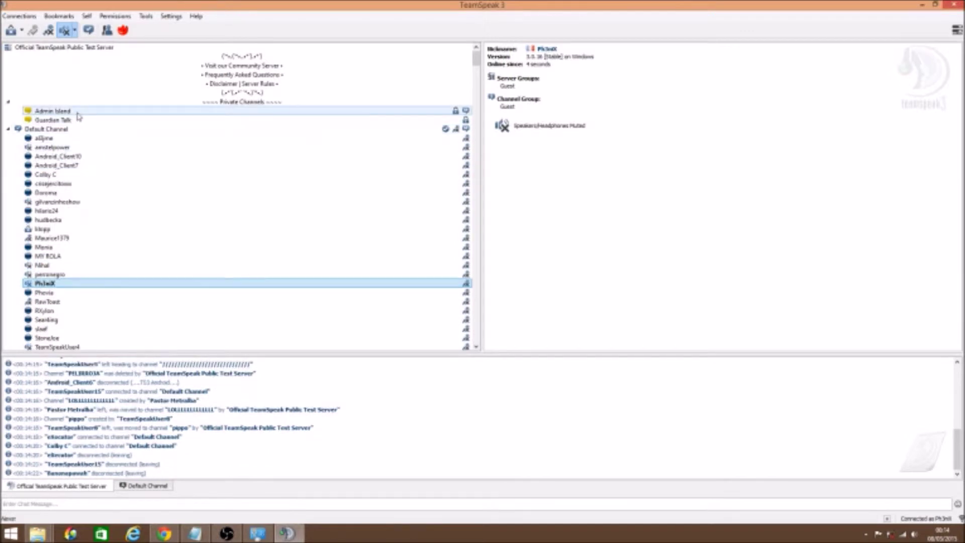
pyautogui.scroll(-12, 93, 294)
pyautogui.scroll(-2, 94, 289)
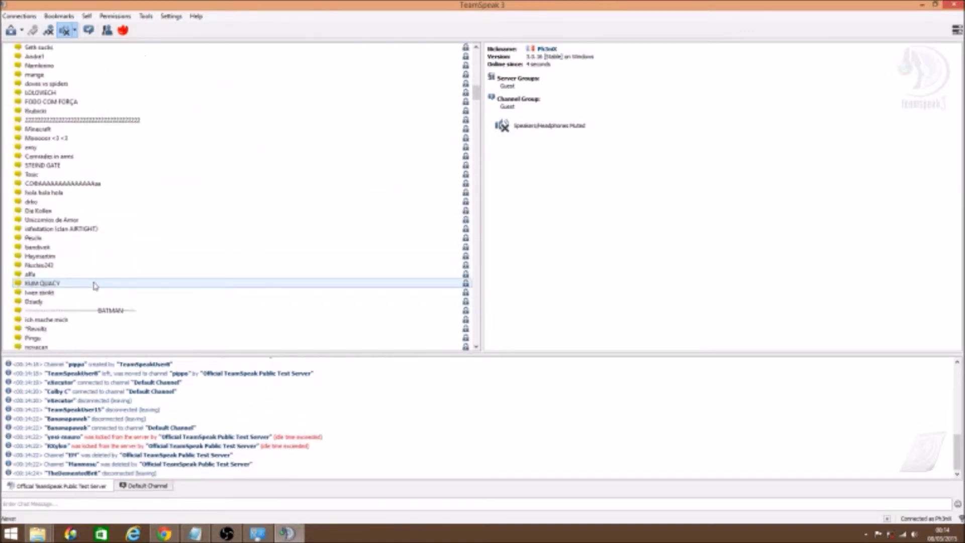
pyautogui.scroll(14, 93, 284)
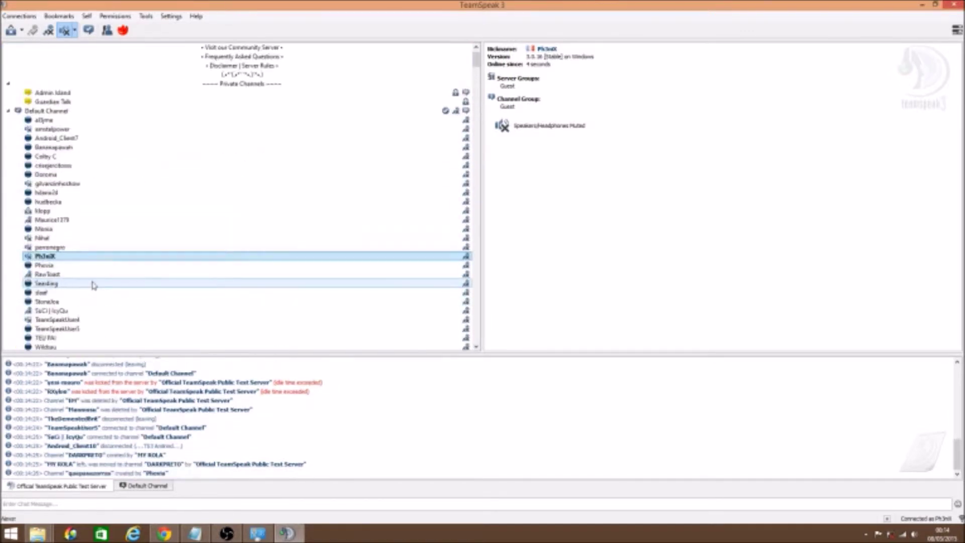
# - Review the Teste tuto entry in the bookmark manager and close it without changes
pyautogui.click(50, 18)
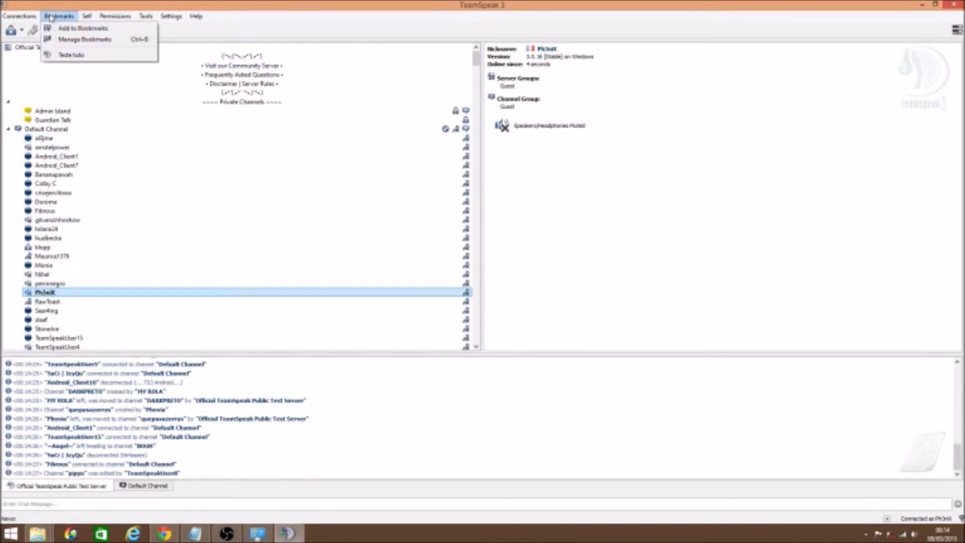
pyautogui.click(81, 39)
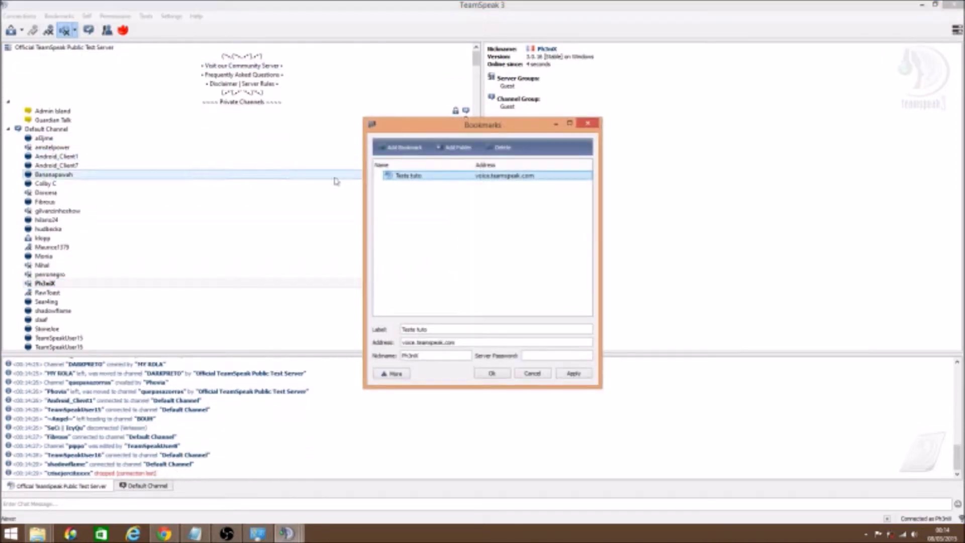
pyautogui.click(587, 124)
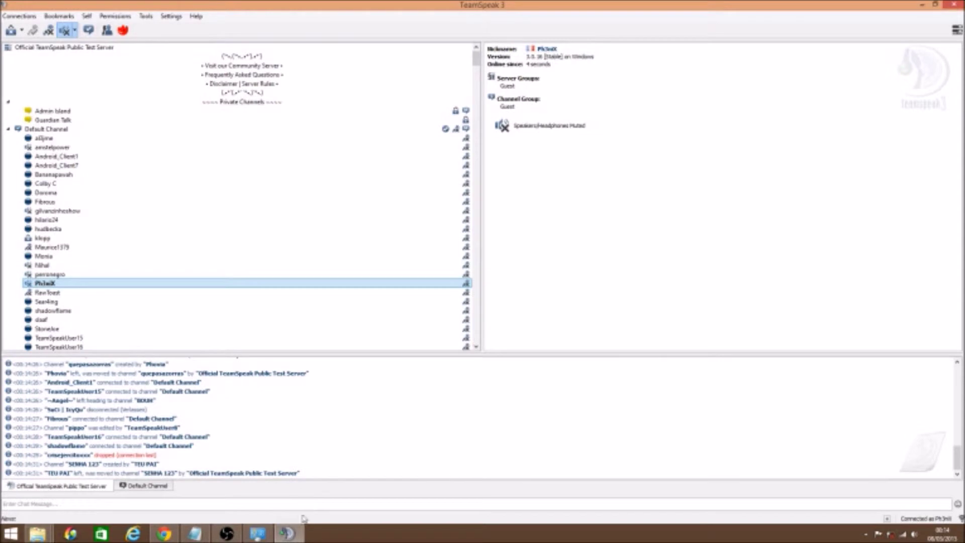
# - Try to connect to the TeamSpeak ]ToM[ Server again from the server list, using a separate server tab
pyautogui.moveTo(287, 532)
pyautogui.click(319, 485)
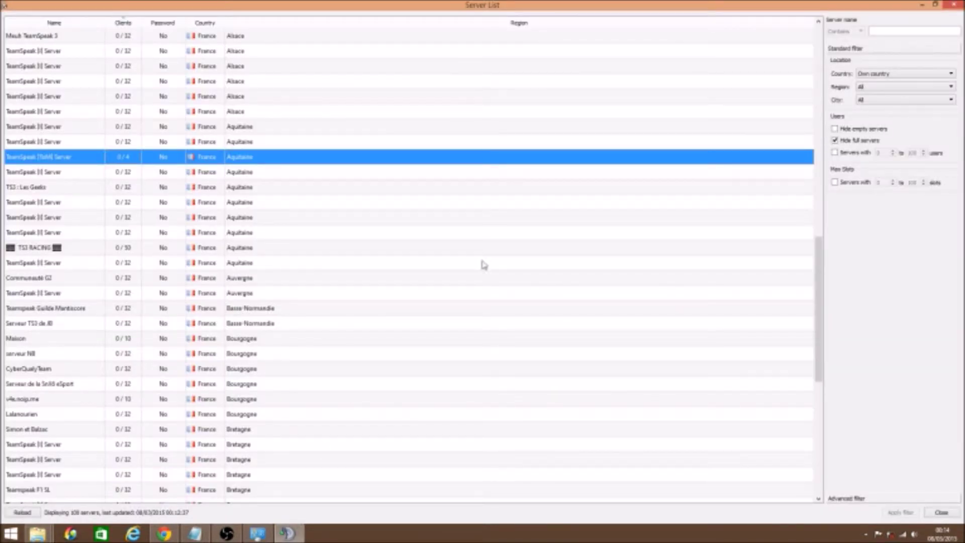
pyautogui.click(920, 6)
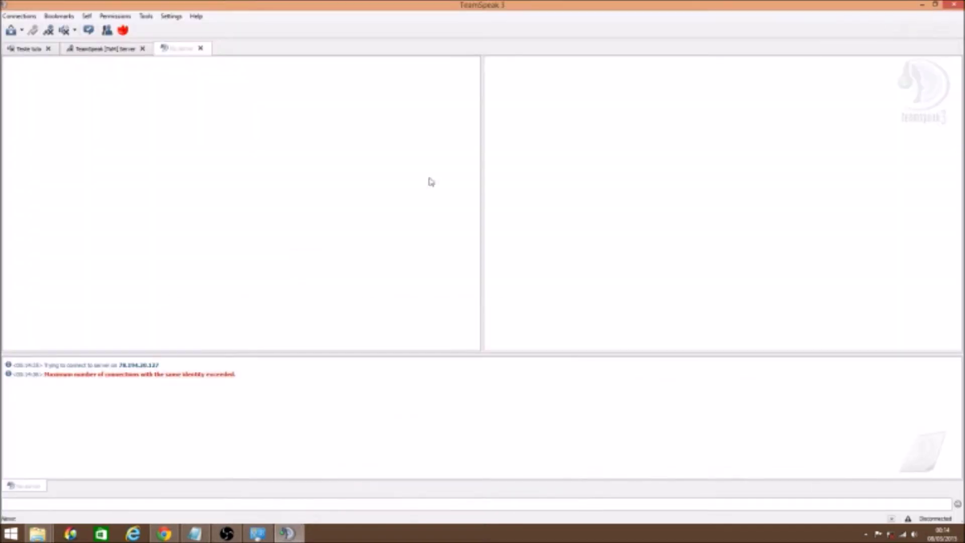
# - Close the tab of the failed connection and the Teste tuto tab, disconnecting from that server
pyautogui.click(201, 49)
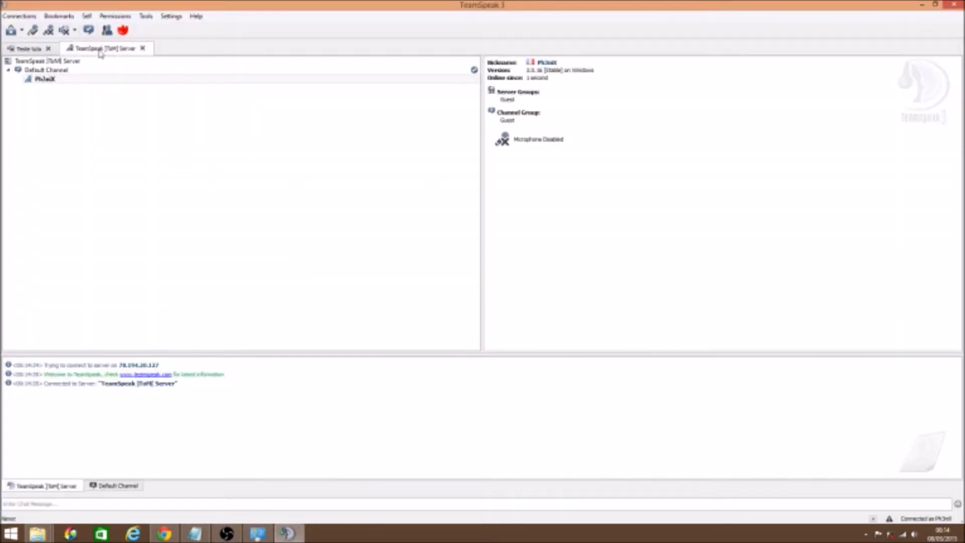
pyautogui.click(21, 49)
pyautogui.click(49, 48)
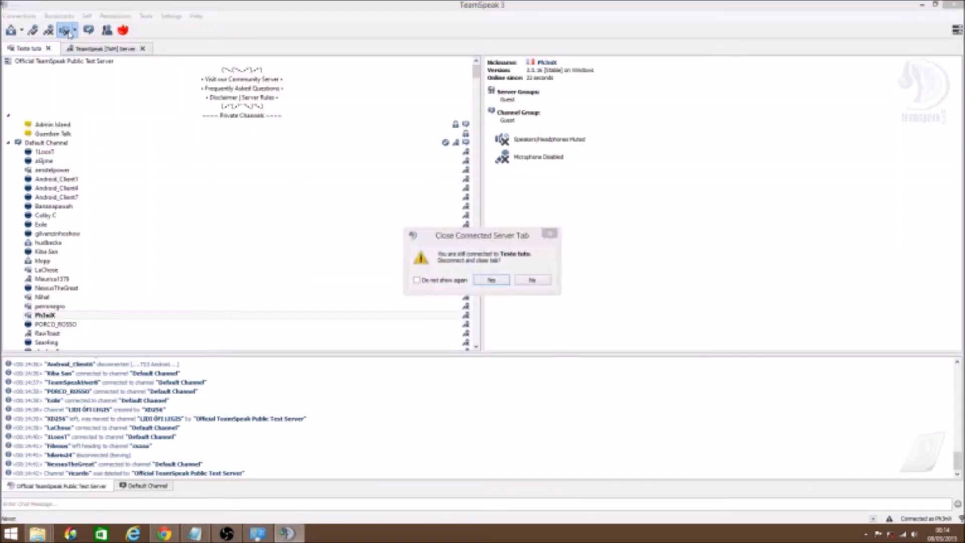
pyautogui.click(489, 280)
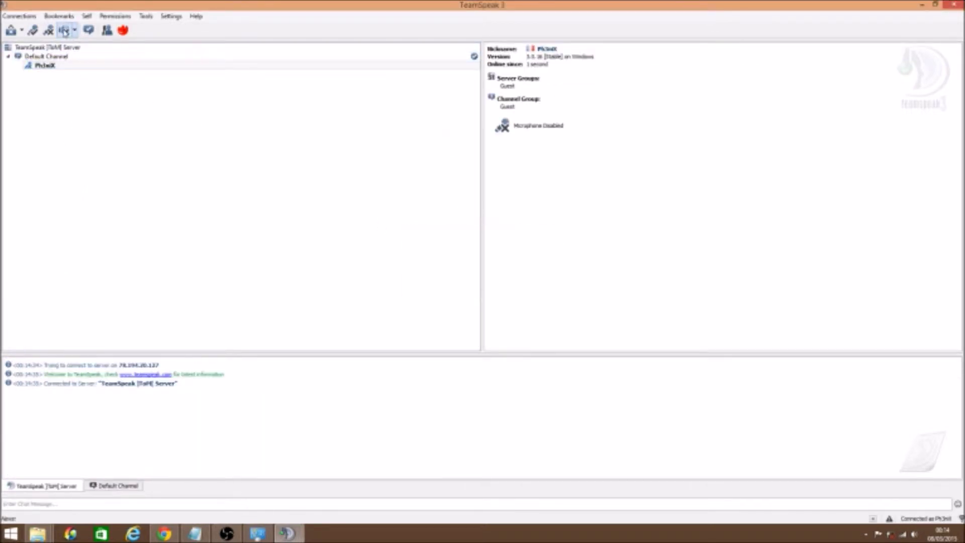
pyautogui.click(48, 31)
pyautogui.click(48, 31)
pyautogui.click(49, 32)
pyautogui.click(48, 31)
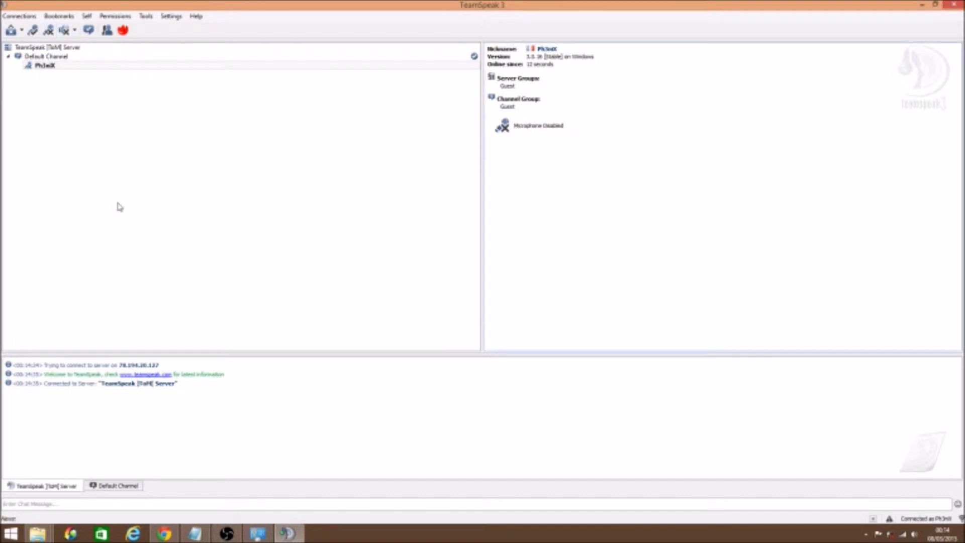
# - Bookmark the TeamSpeak ]ToM[ Server with the label "teste tuto 2" and connect to it through that bookmark
pyautogui.click(53, 16)
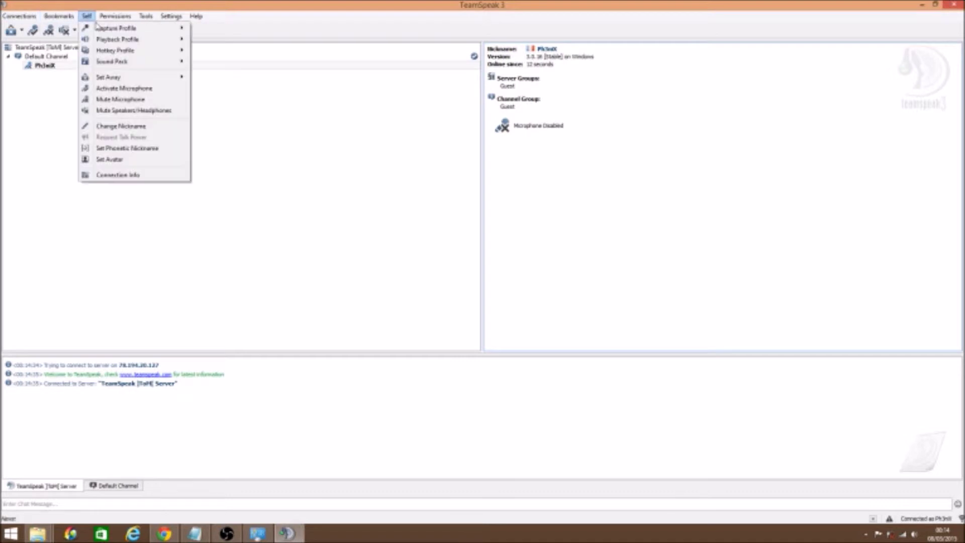
pyautogui.click(64, 28)
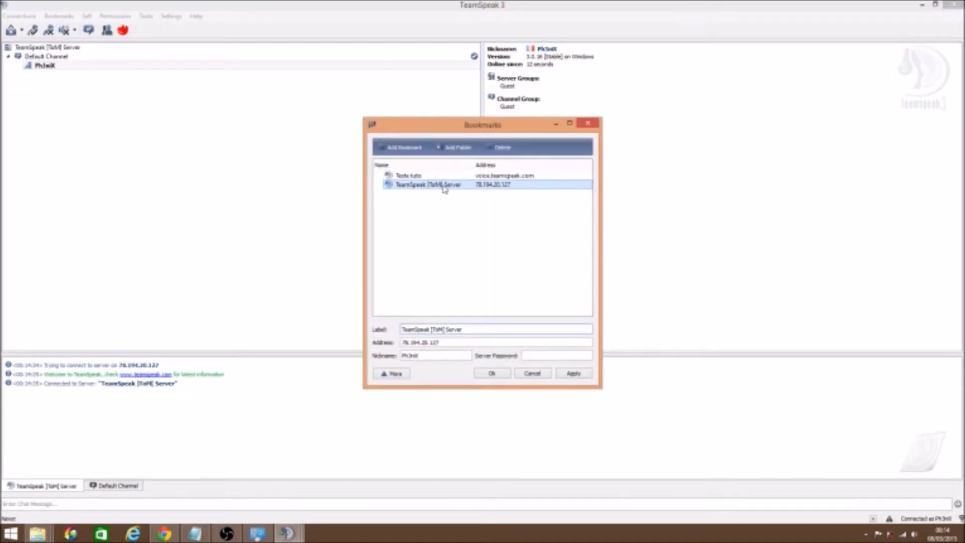
pyautogui.moveTo(460, 329); pyautogui.dragTo(356, 334)
pyautogui.write('teste')
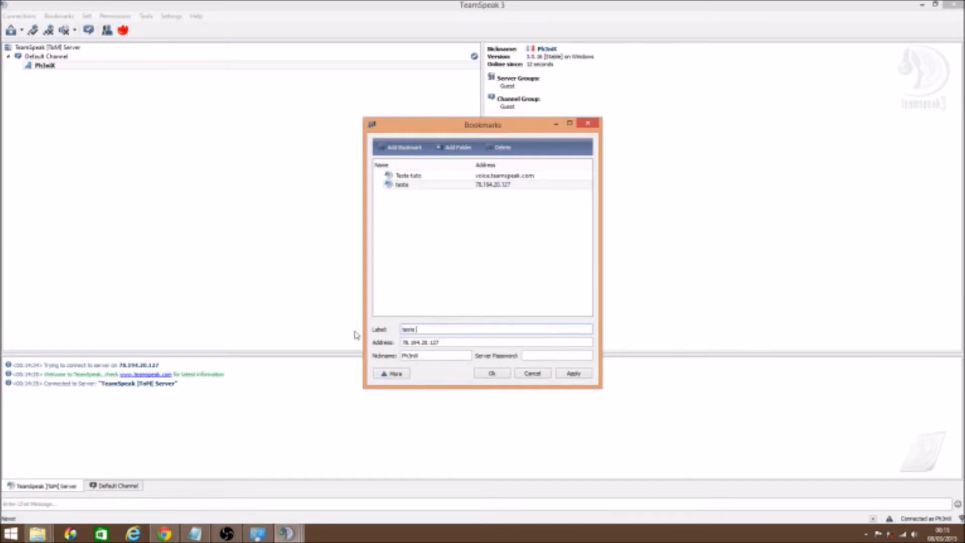
pyautogui.write(' tuto')
pyautogui.click(579, 375)
pyautogui.click(492, 373)
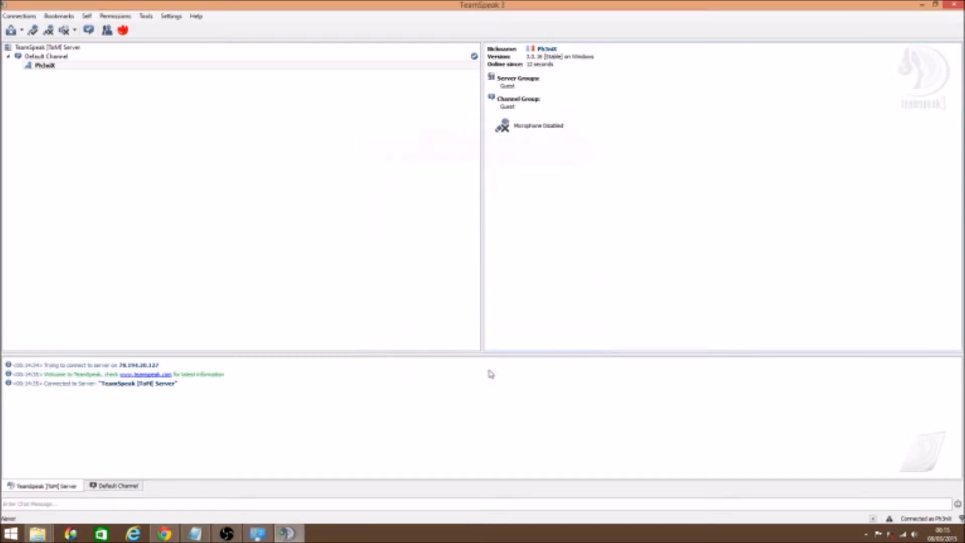
pyautogui.click(59, 16)
pyautogui.click(81, 67)
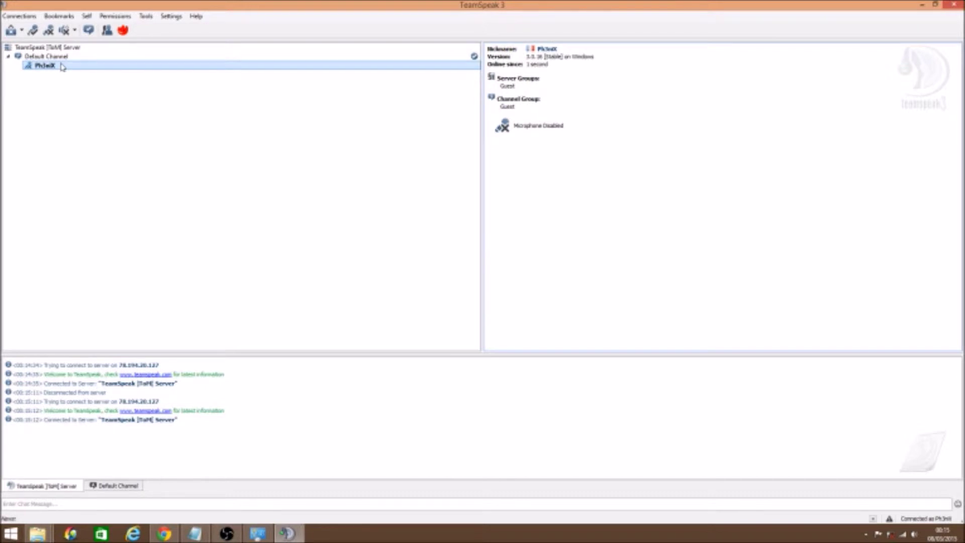
# - Delete the Teste tuto bookmark in the bookmark manager and check the remaining bookmarks
pyautogui.click(59, 16)
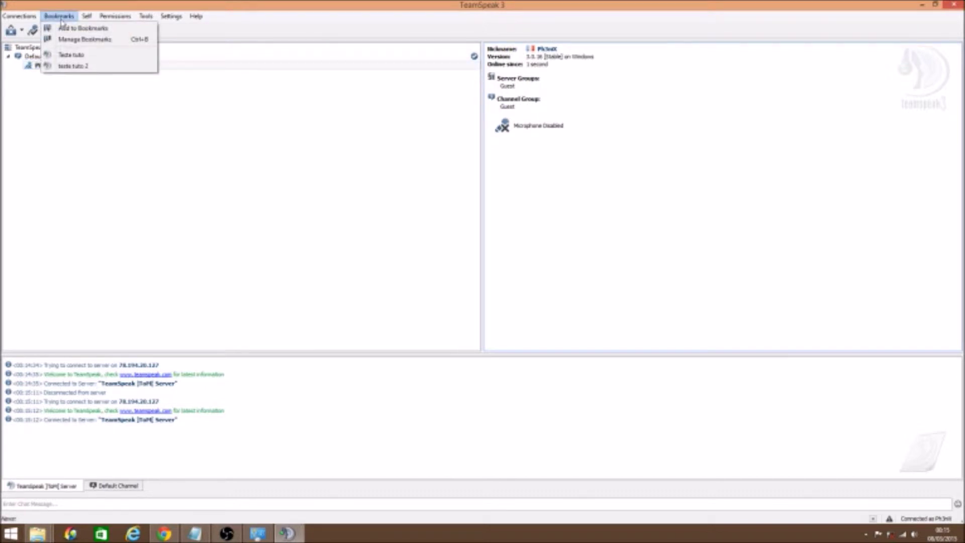
pyautogui.click(84, 39)
pyautogui.click(447, 176)
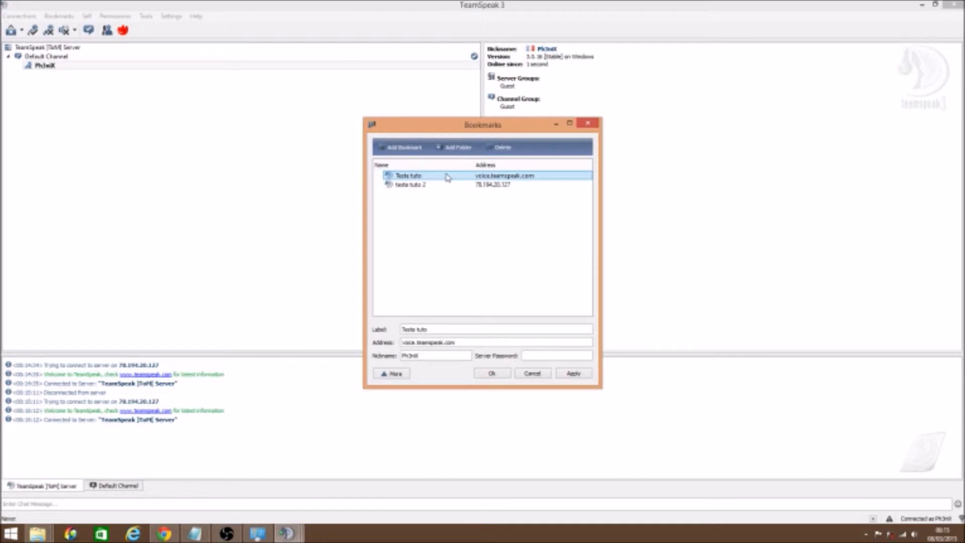
pyautogui.click(500, 148)
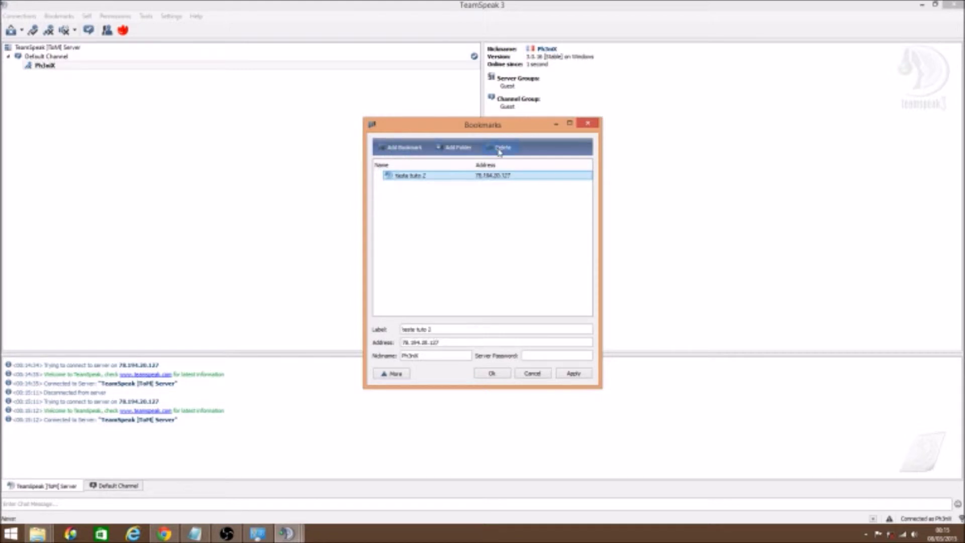
pyautogui.click(490, 374)
pyautogui.click(59, 16)
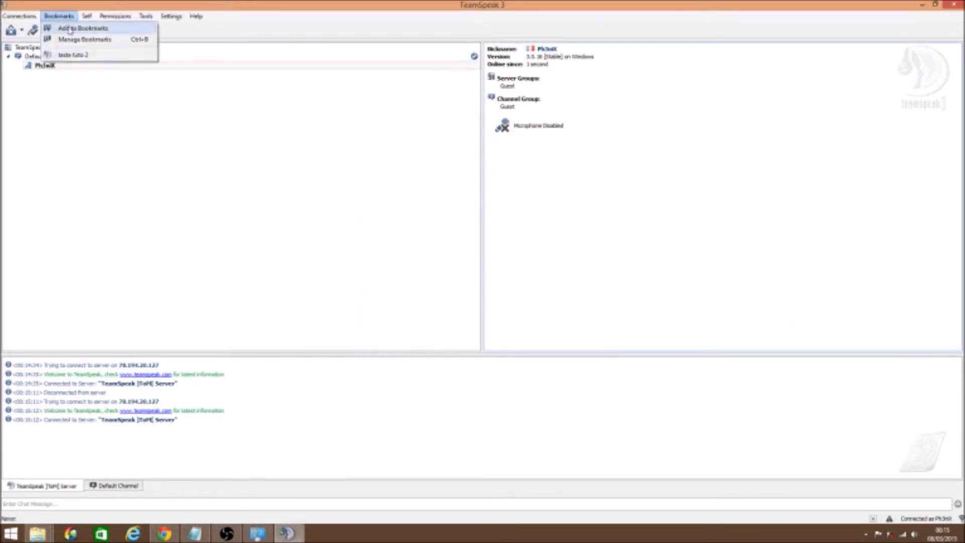
pyautogui.click(72, 55)
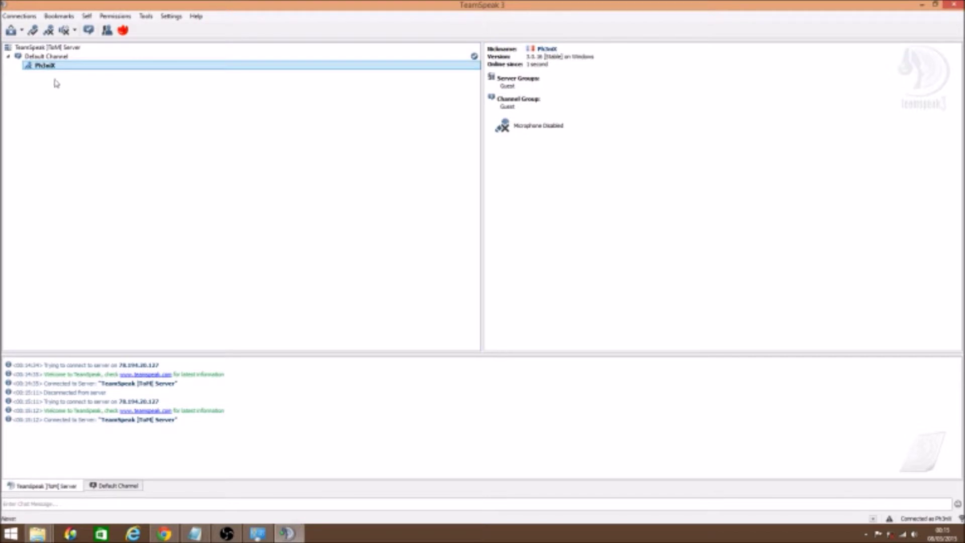
# - Activate the microphone on the TeamSpeak ]ToM[ Server, and try muting and unmuting the speakers
pyautogui.click(31, 32)
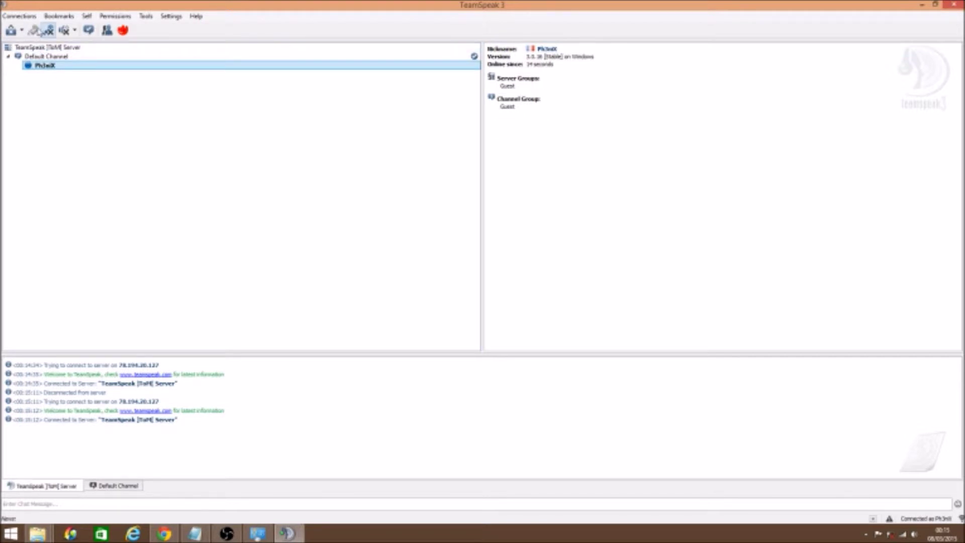
pyautogui.click(65, 32)
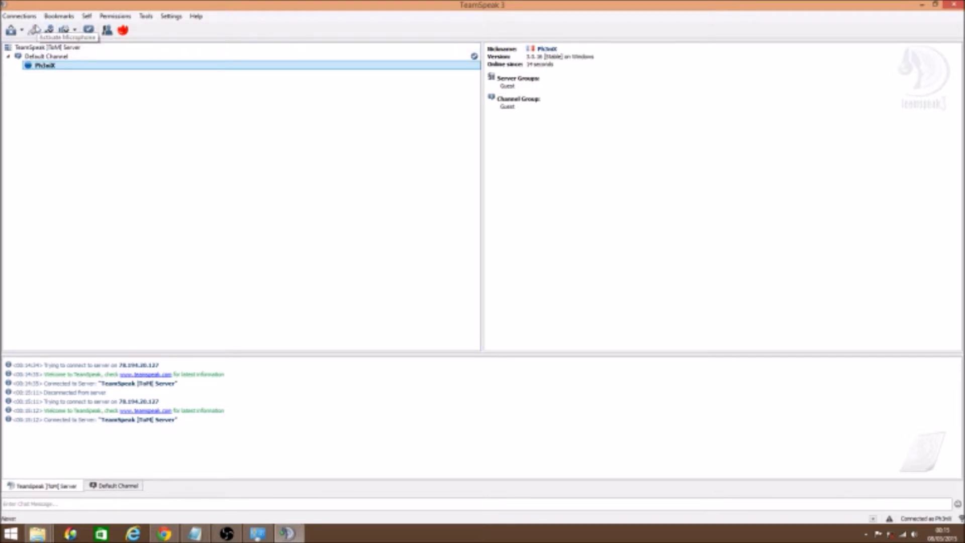
pyautogui.click(66, 31)
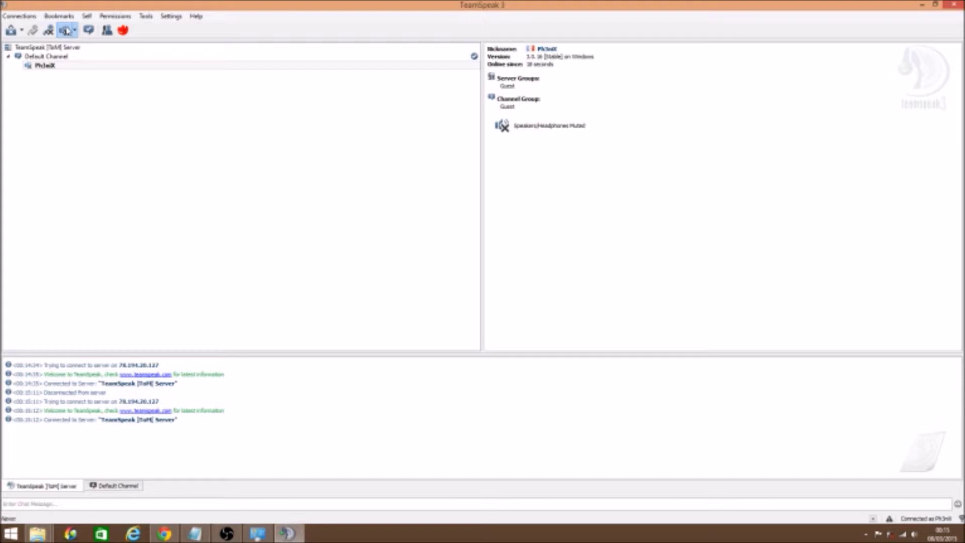
pyautogui.click(66, 31)
# - Mute the microphone, keep the warning for talking while muted enabled, and unmute the microphone
pyautogui.click(48, 30)
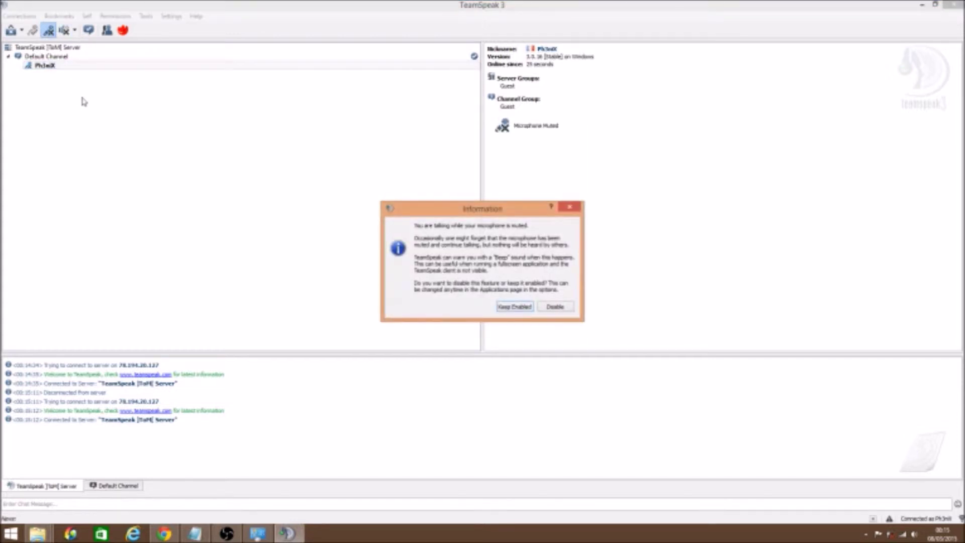
pyautogui.click(530, 307)
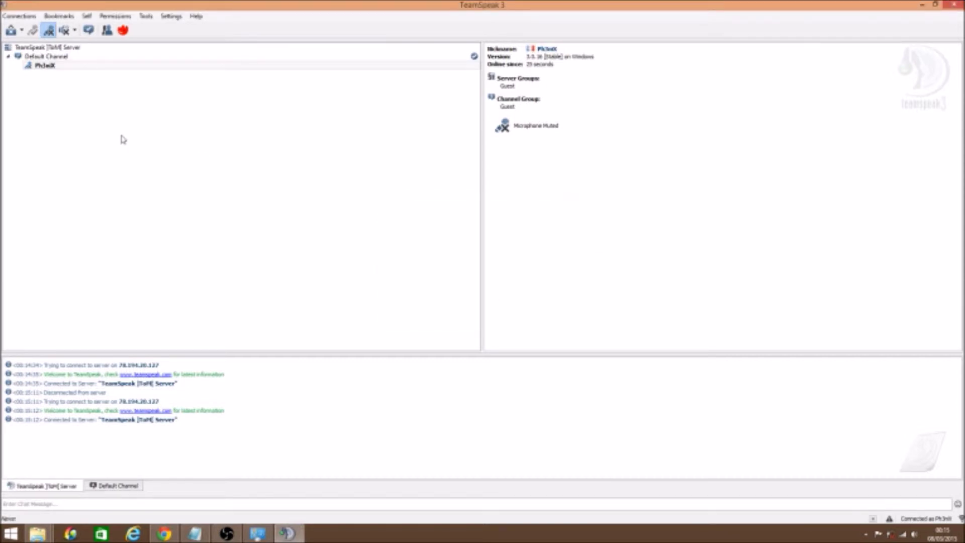
pyautogui.click(49, 31)
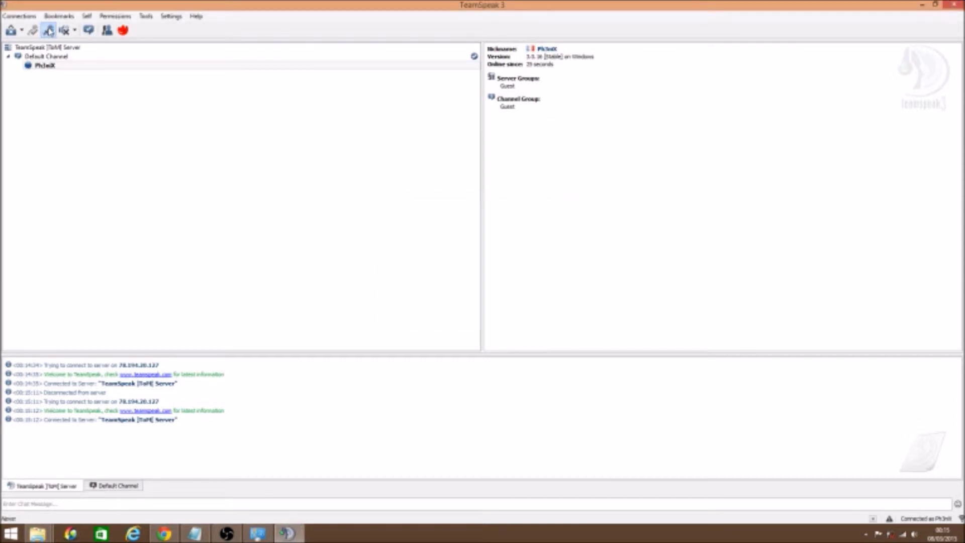
# - Set a global away status with the message "Je fais des tutos", saving it as the preset "Tuto"
pyautogui.click(22, 31)
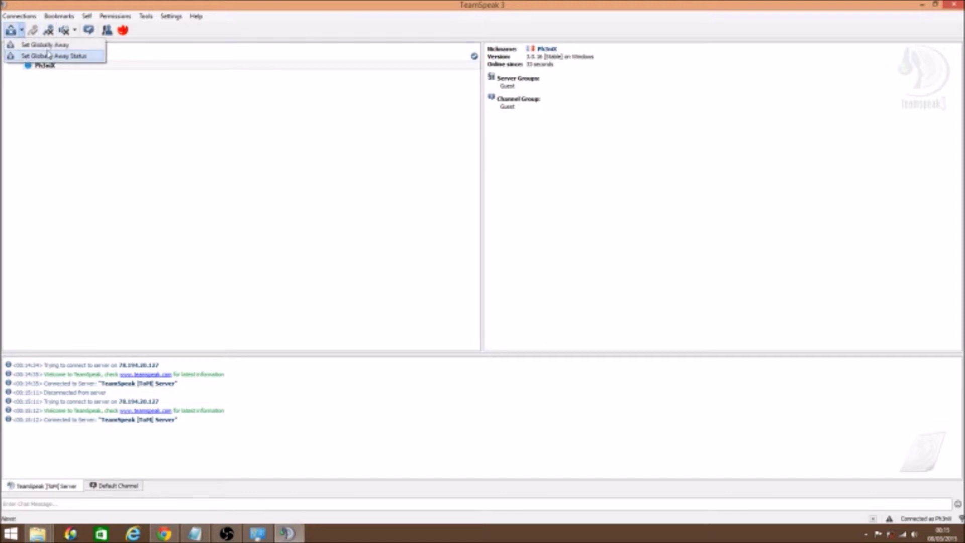
pyautogui.click(76, 57)
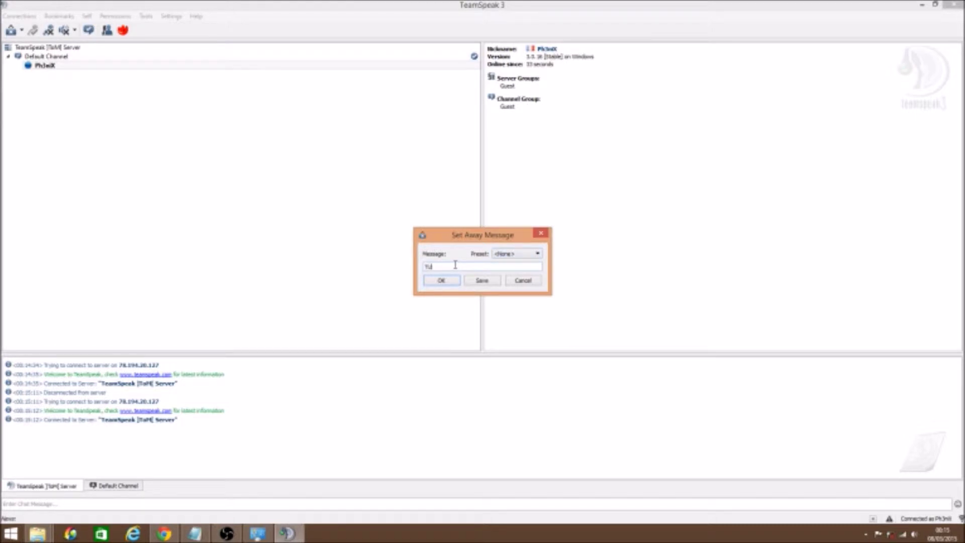
pyautogui.press('BackSpace')
pyautogui.press('BackSpace')
pyautogui.rightClick(455, 266)
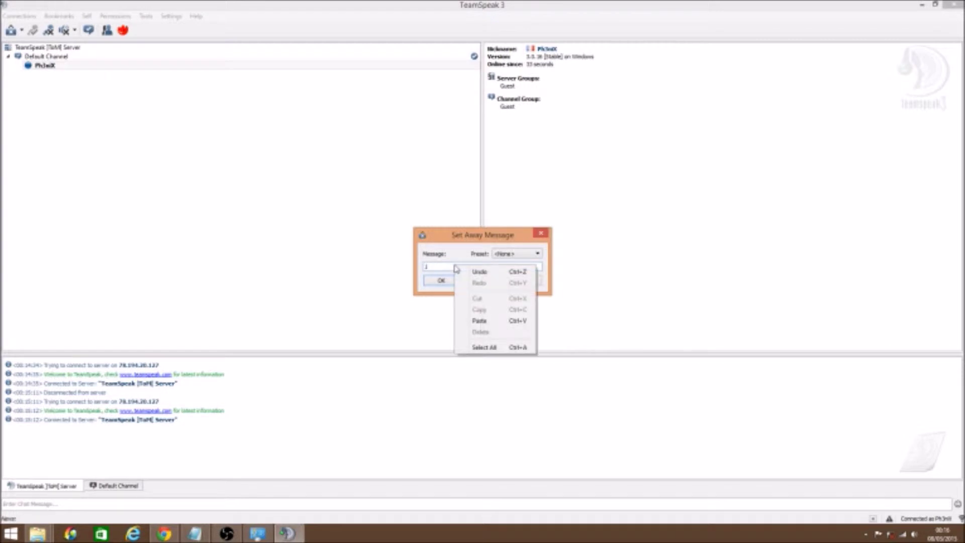
pyautogui.click(446, 269)
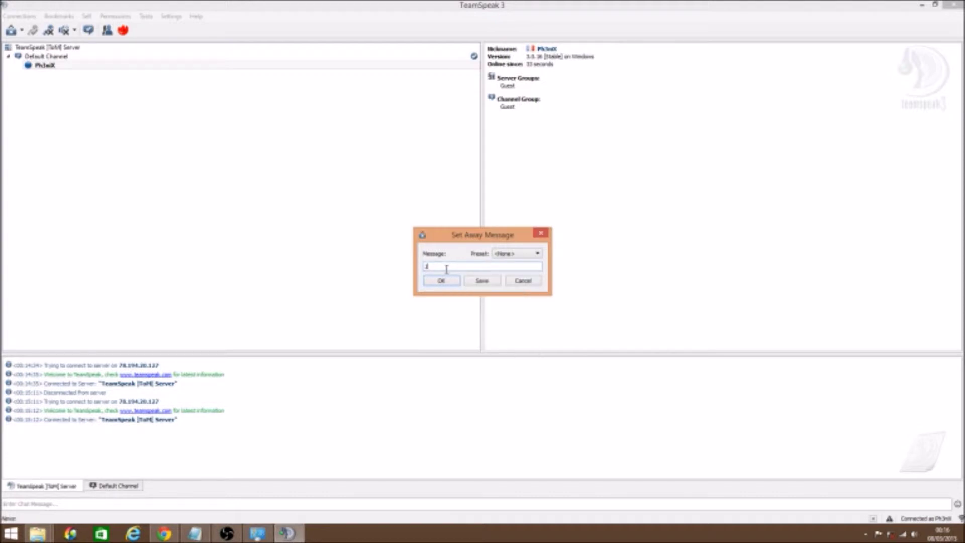
pyautogui.write('des tutos')
pyautogui.click(482, 280)
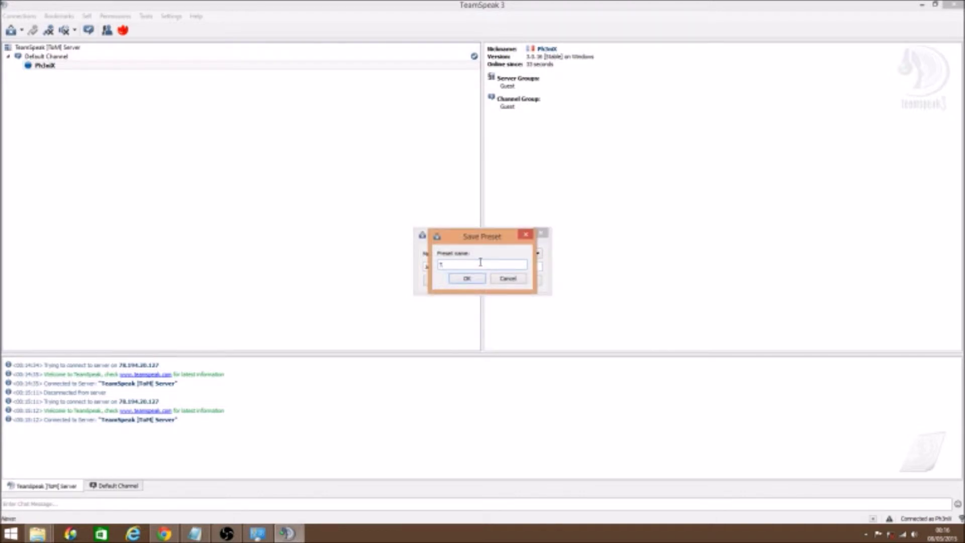
pyautogui.write('Tuto')
pyautogui.click(466, 278)
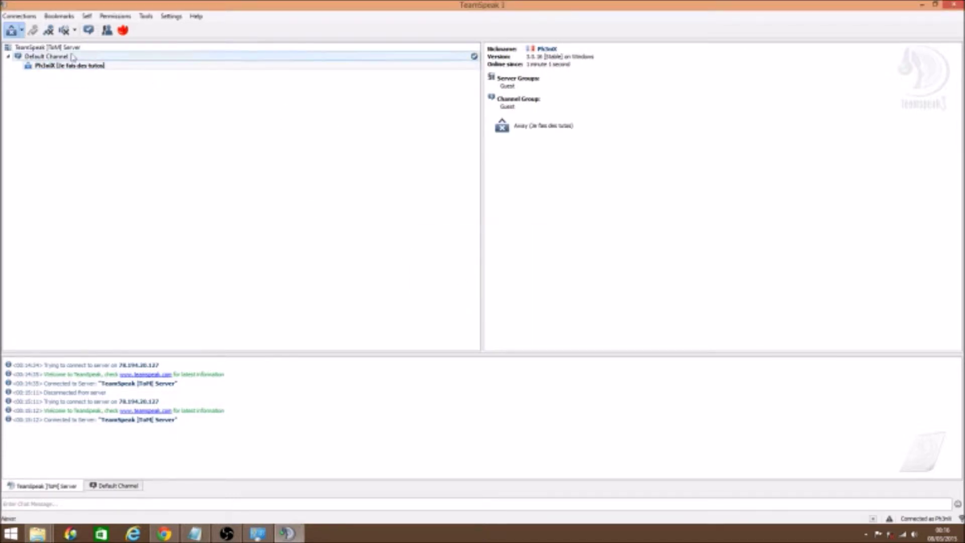
# - Set the status back to online
pyautogui.click(21, 30)
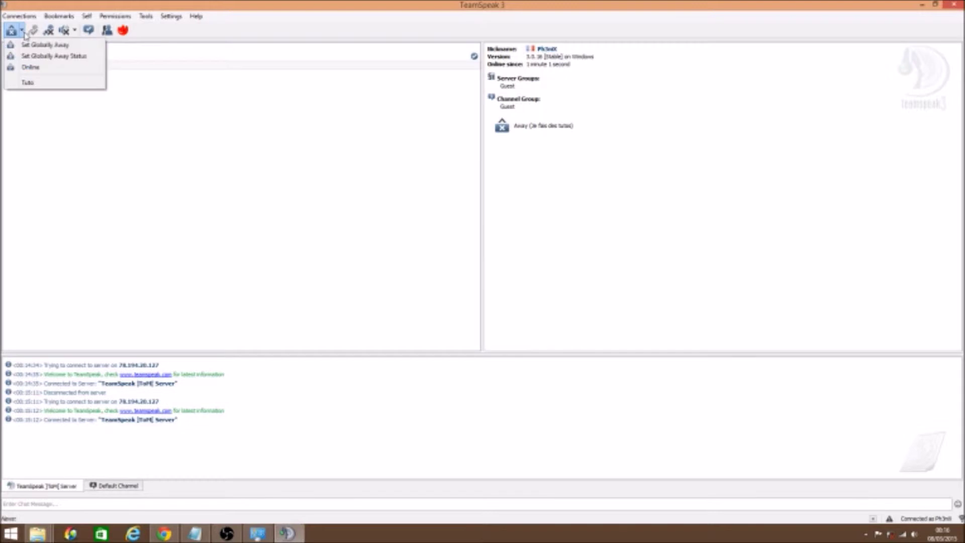
pyautogui.click(66, 71)
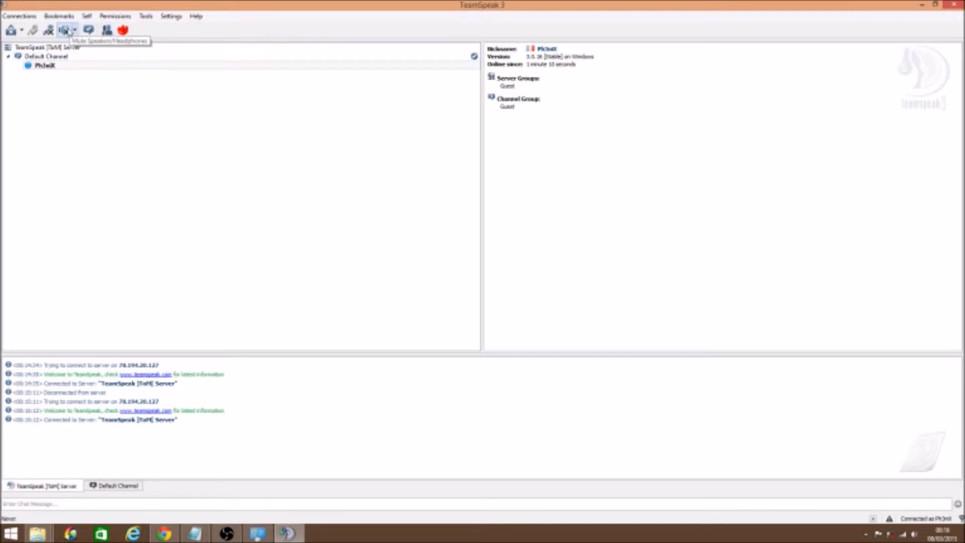
# - Open the client options and review the Application and Design settings
pyautogui.click(171, 17)
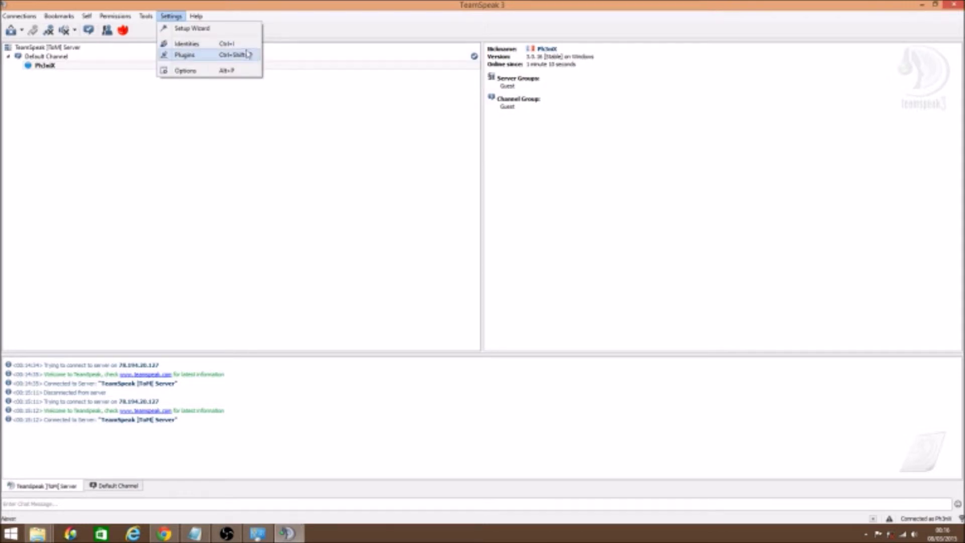
pyautogui.click(241, 74)
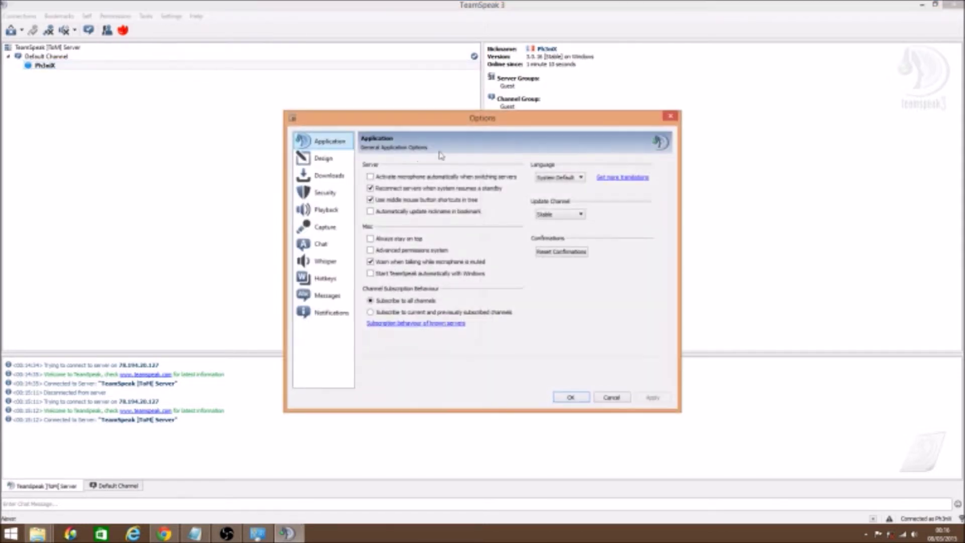
pyautogui.moveTo(450, 124); pyautogui.dragTo(465, 79)
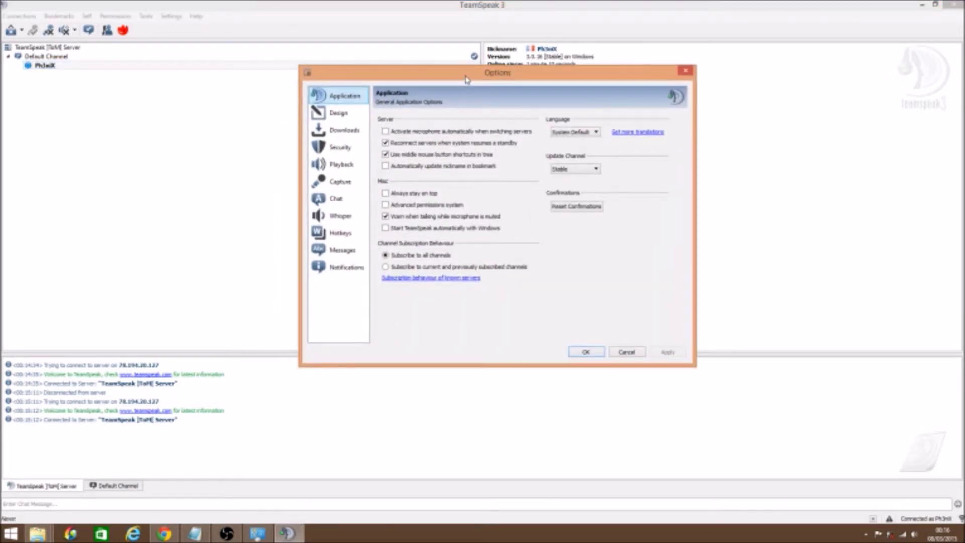
pyautogui.click(340, 111)
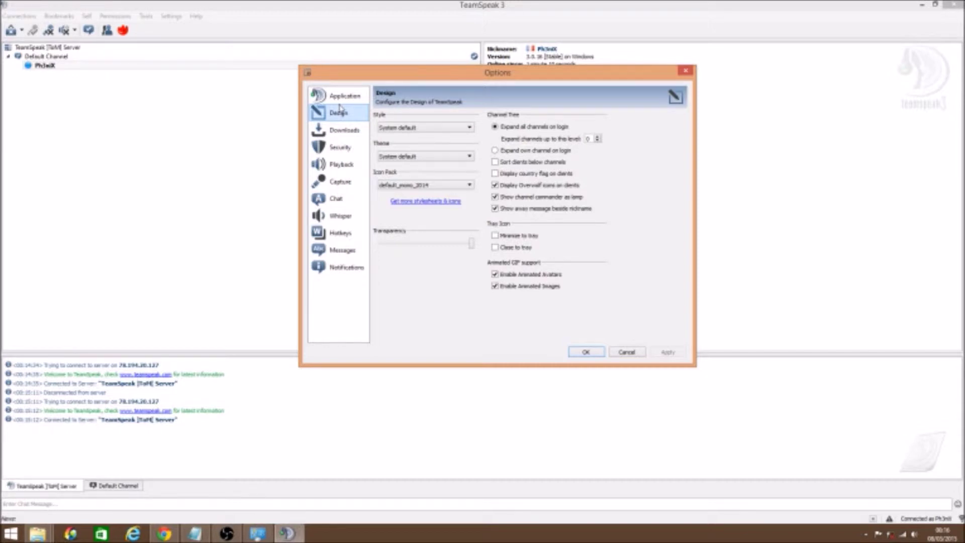
# - Test the microphone in the Capture settings, set the voice activation threshold to about -10, and save the changed settings
pyautogui.click(342, 182)
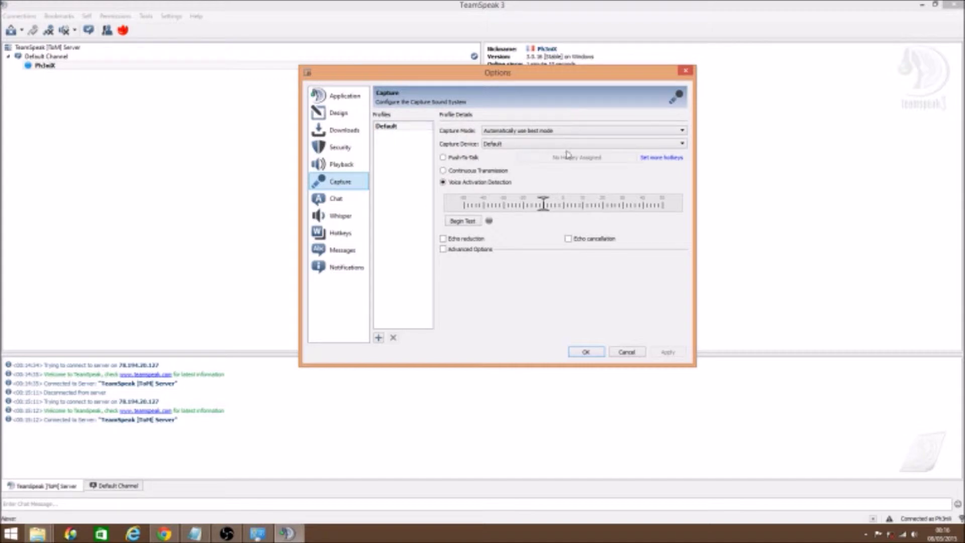
pyautogui.moveTo(458, 188)
pyautogui.click(471, 226)
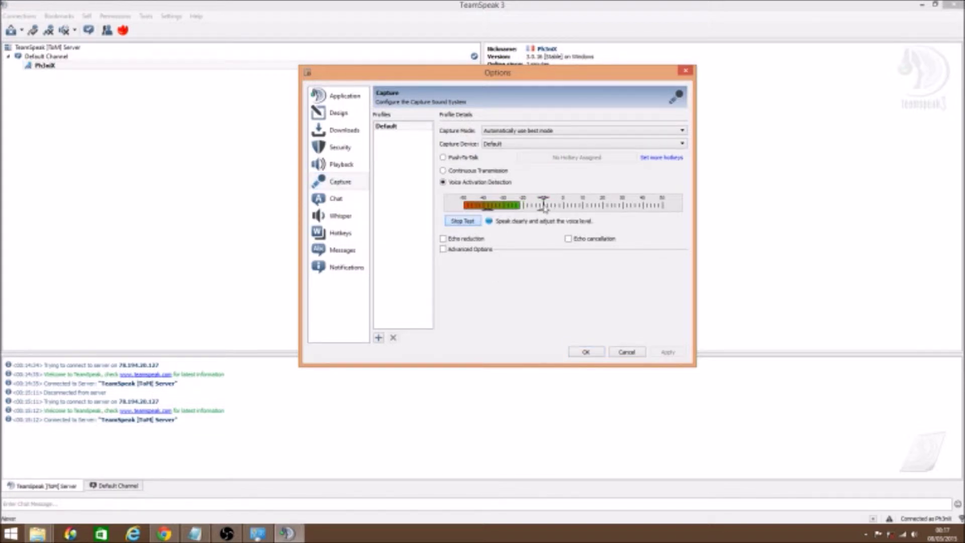
pyautogui.click(545, 207)
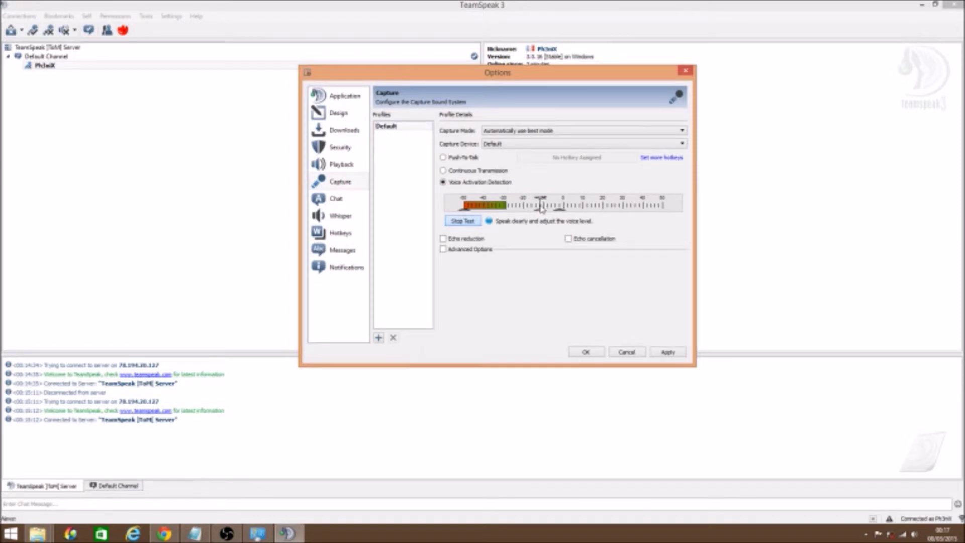
pyautogui.moveTo(543, 207)
pyautogui.mouseDown()
pyautogui.moveTo(561, 207)
pyautogui.moveTo(545, 207)
pyautogui.mouseUp()
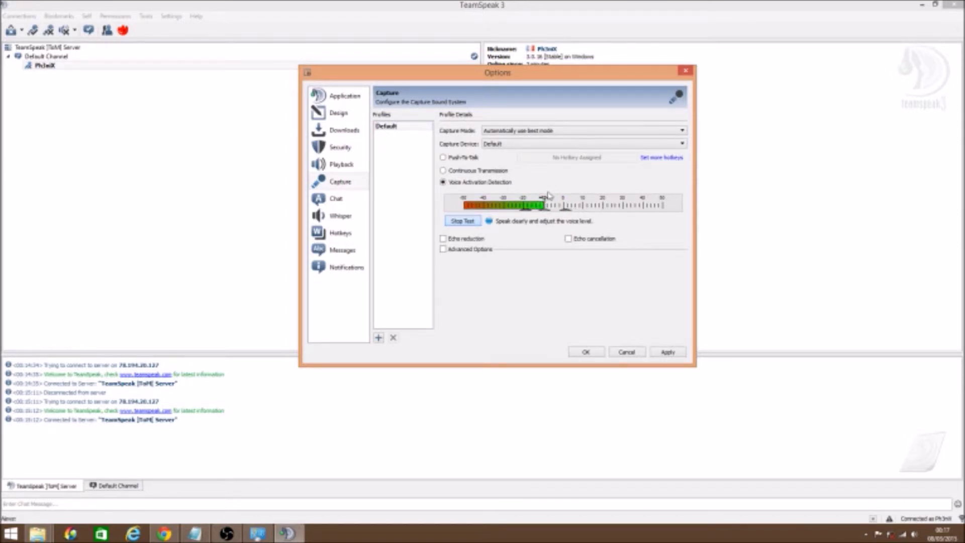
pyautogui.click(471, 223)
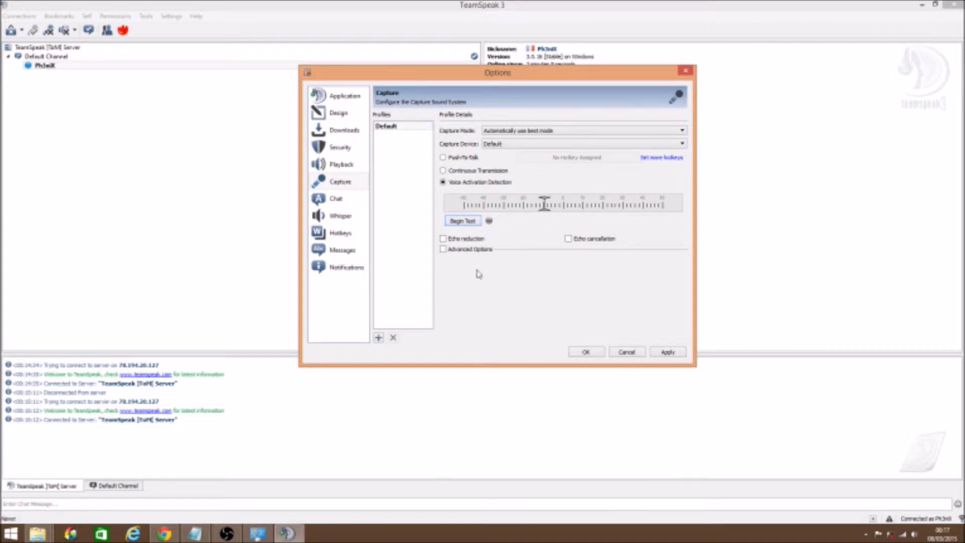
pyautogui.click(355, 168)
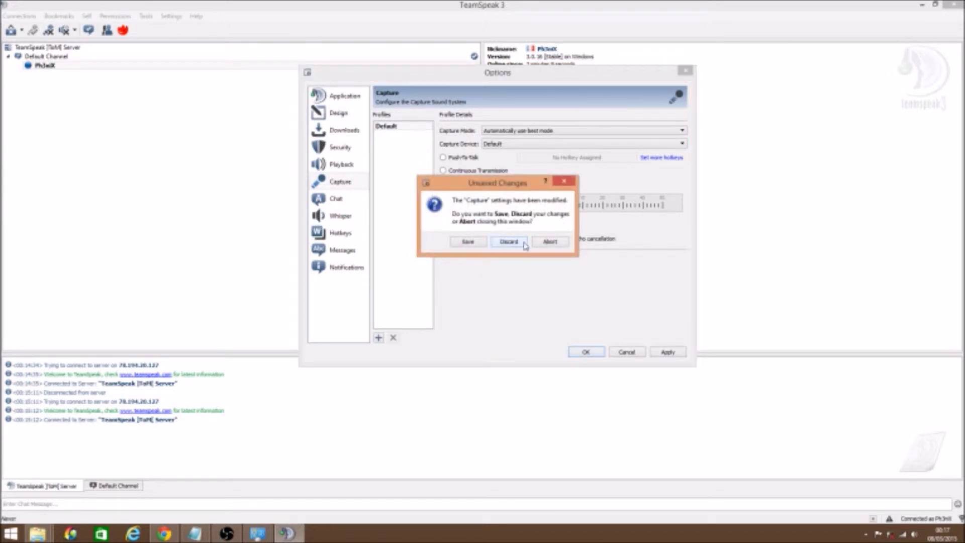
pyautogui.click(468, 242)
pyautogui.click(340, 182)
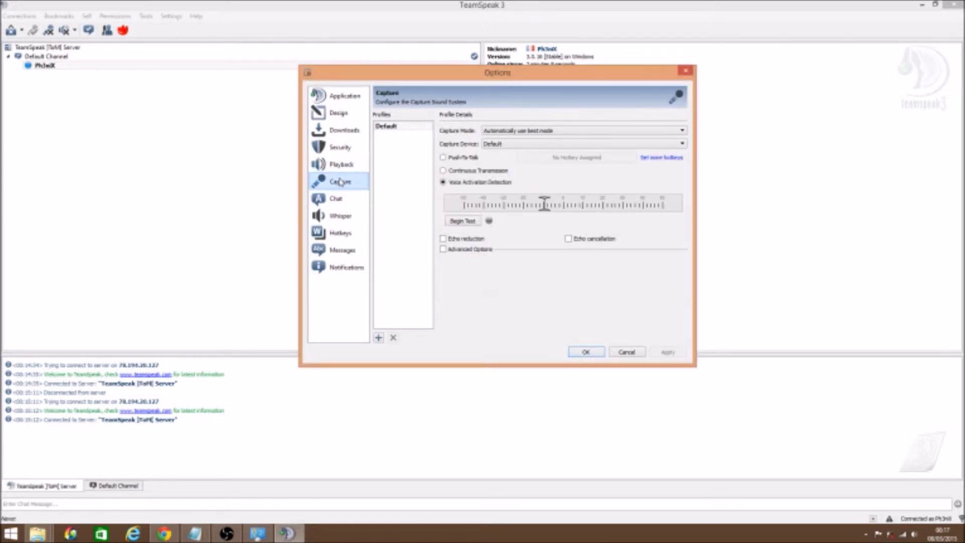
# - Review the Playback settings and the style, theme and icon pack choices in the Design settings
pyautogui.click(341, 164)
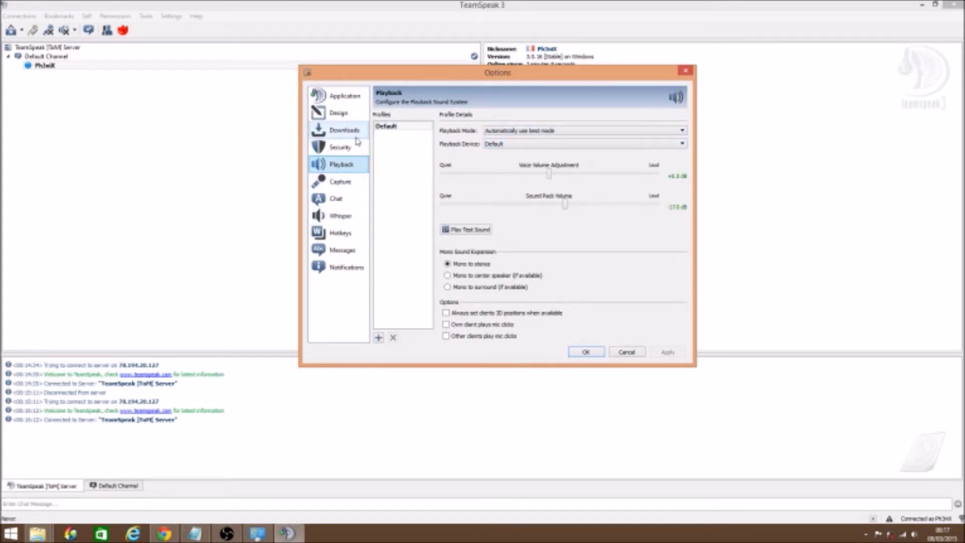
pyautogui.click(351, 117)
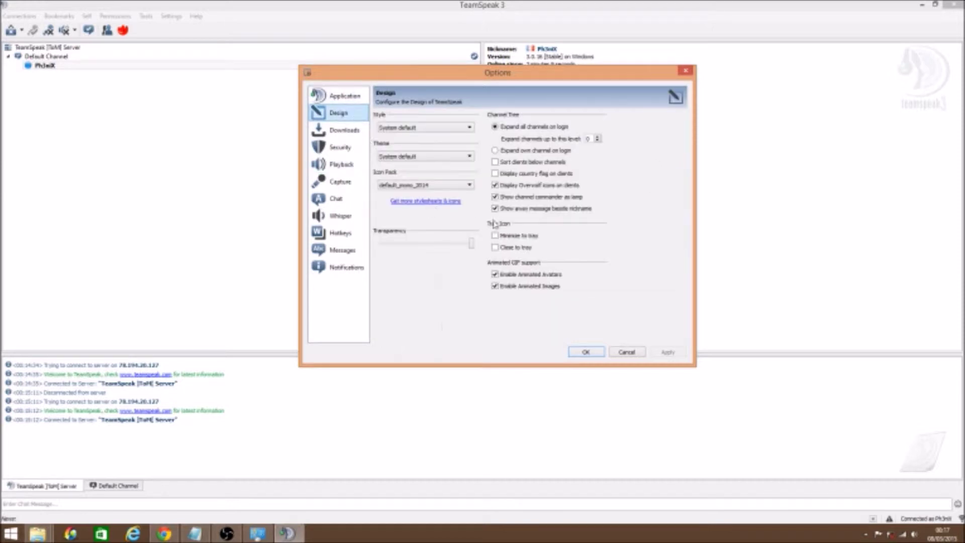
pyautogui.click(468, 129)
pyautogui.click(469, 133)
pyautogui.click(468, 157)
pyautogui.click(467, 160)
pyautogui.click(466, 186)
pyautogui.click(466, 187)
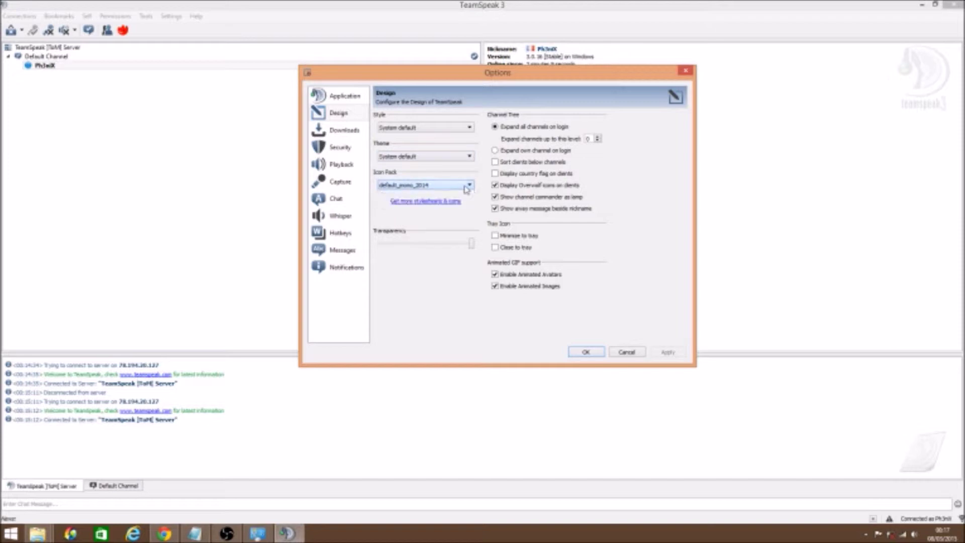
pyautogui.click(468, 130)
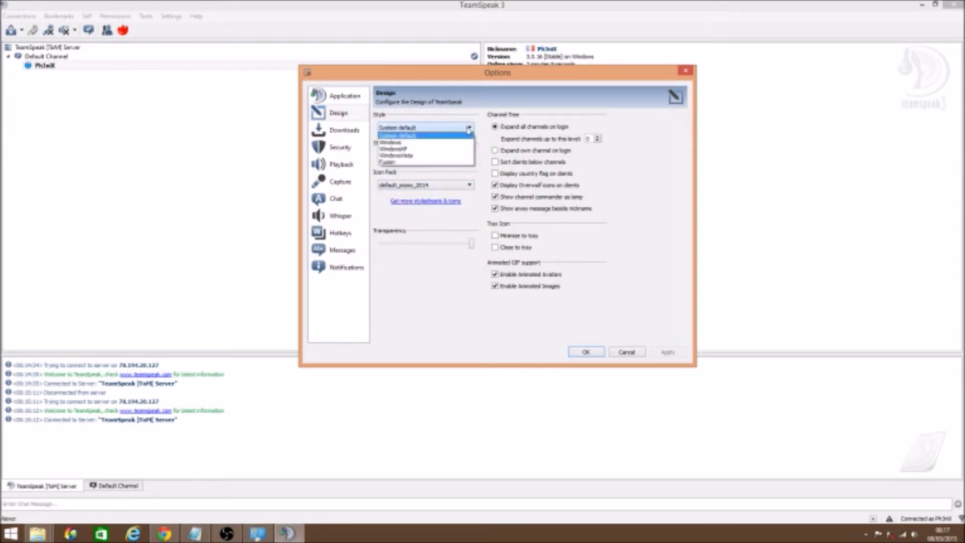
pyautogui.click(438, 267)
pyautogui.click(463, 160)
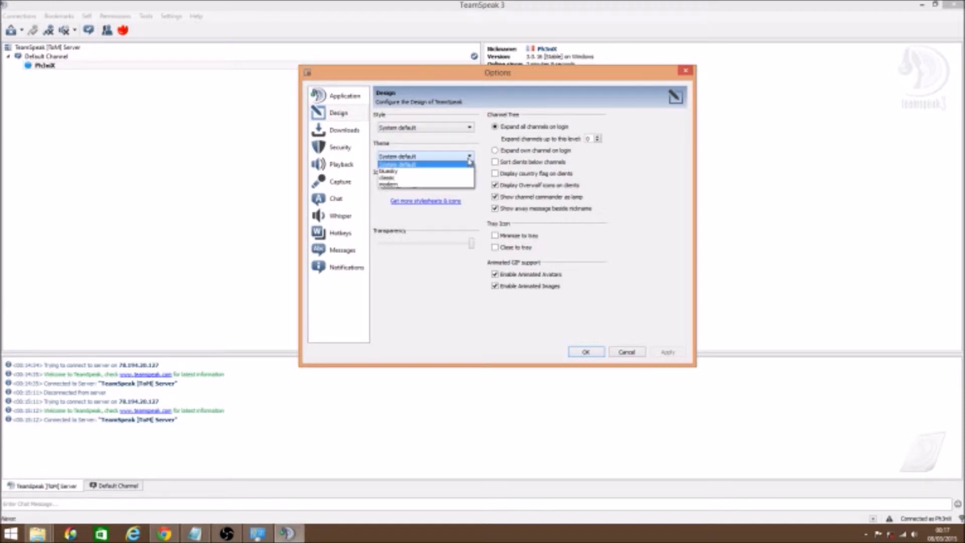
pyautogui.click(433, 246)
# - Try out stronger window transparency in the Design settings, restore full opacity, and close the options
pyautogui.moveTo(459, 244)
pyautogui.mouseDown()
pyautogui.moveTo(399, 246)
pyautogui.moveTo(448, 249)
pyautogui.mouseUp()
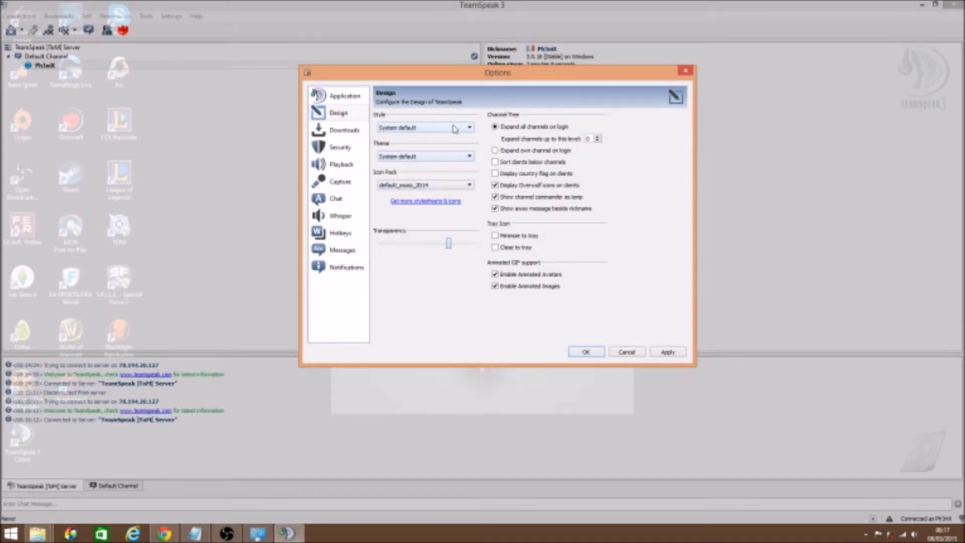
pyautogui.moveTo(450, 247); pyautogui.dragTo(472, 247)
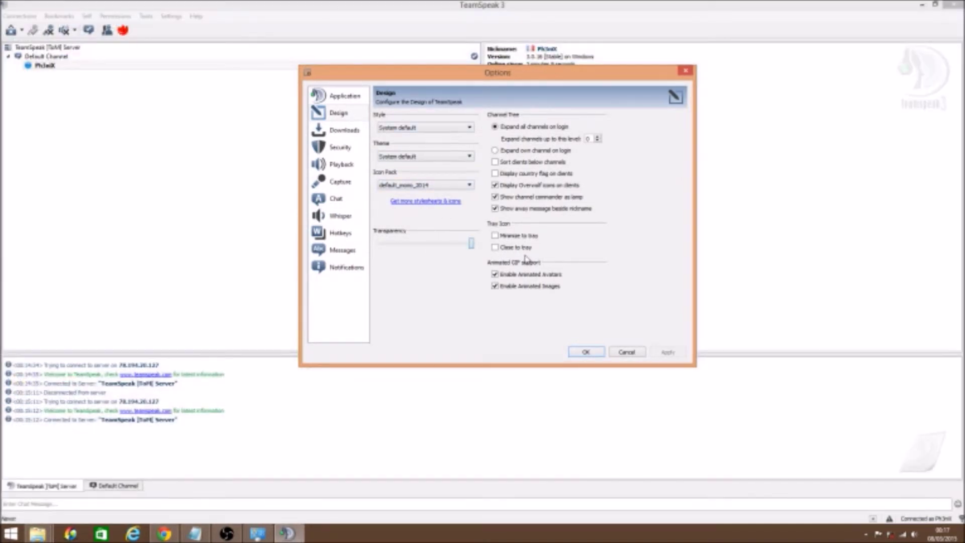
pyautogui.moveTo(475, 247); pyautogui.dragTo(352, 257)
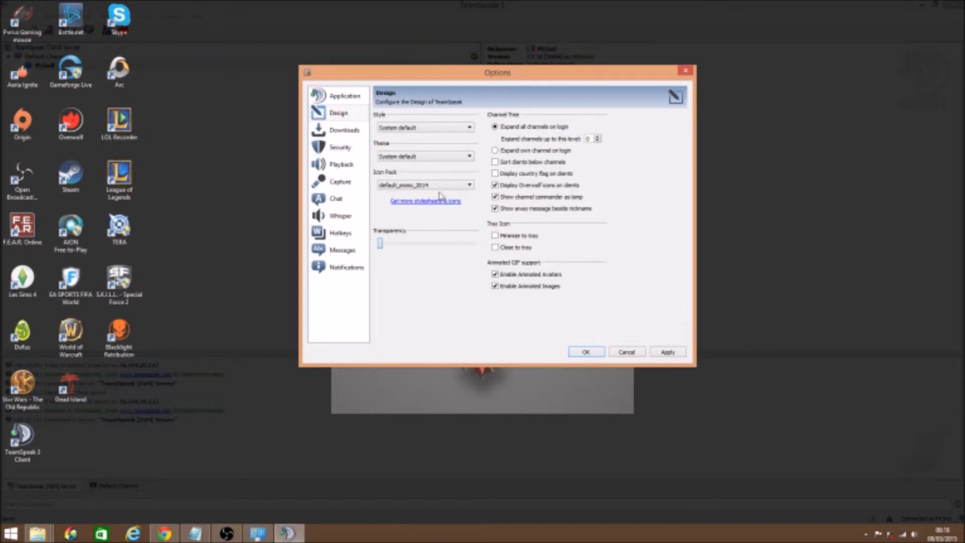
pyautogui.moveTo(381, 243); pyautogui.dragTo(495, 257)
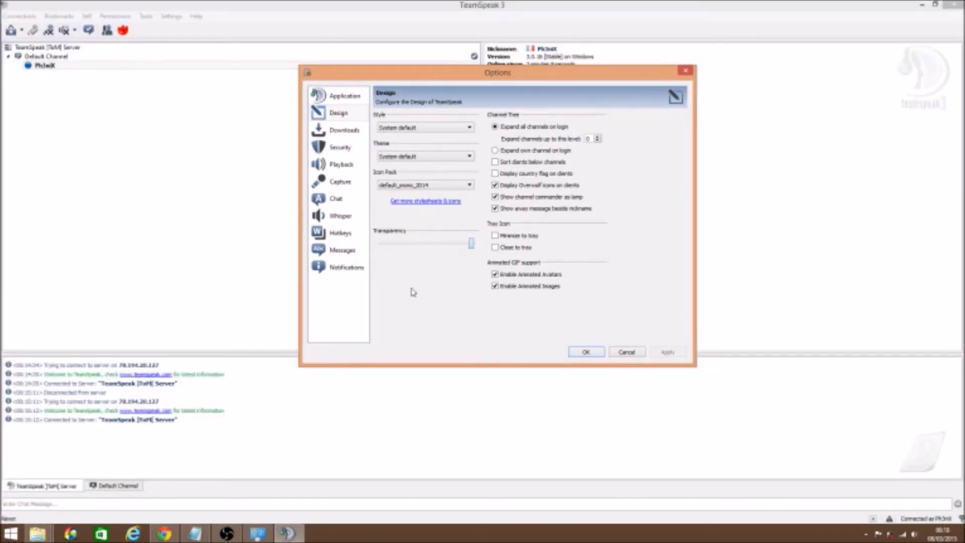
pyautogui.click(585, 351)
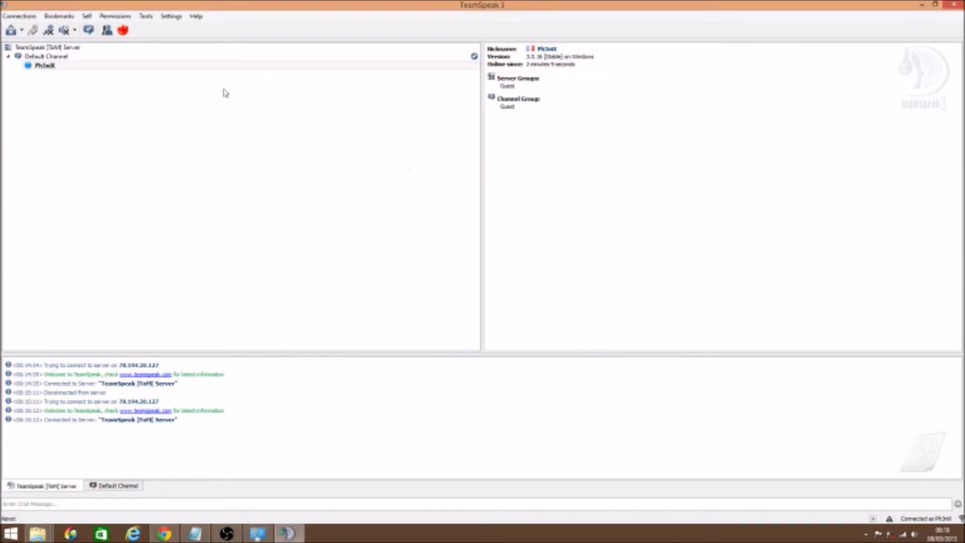
# - Disconnect from the current server and close the TeamSpeak client
pyautogui.click(20, 16)
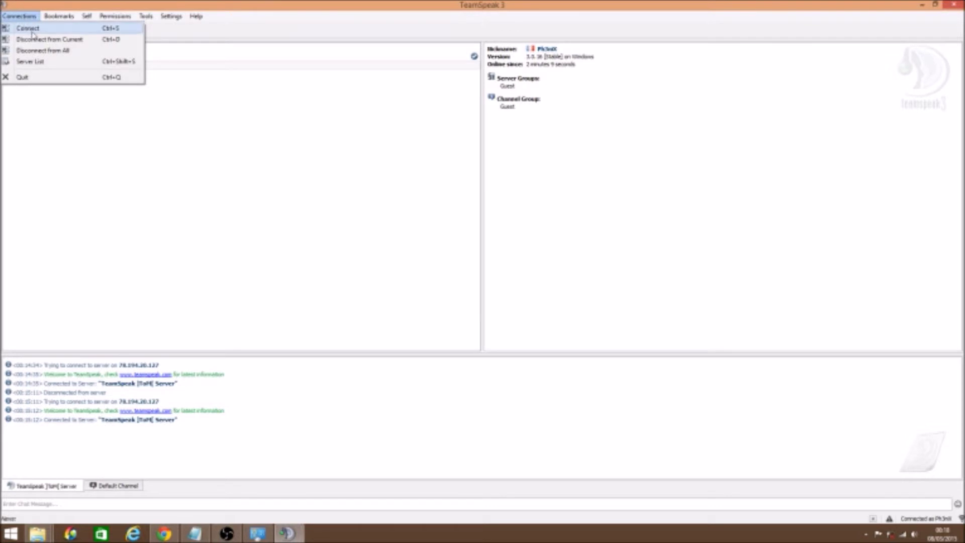
pyautogui.click(74, 40)
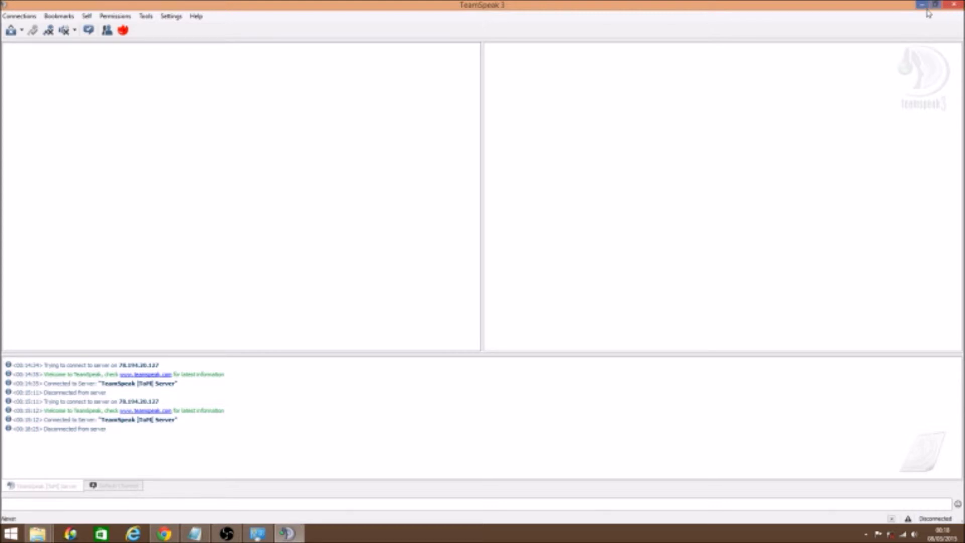
pyautogui.click(953, 5)
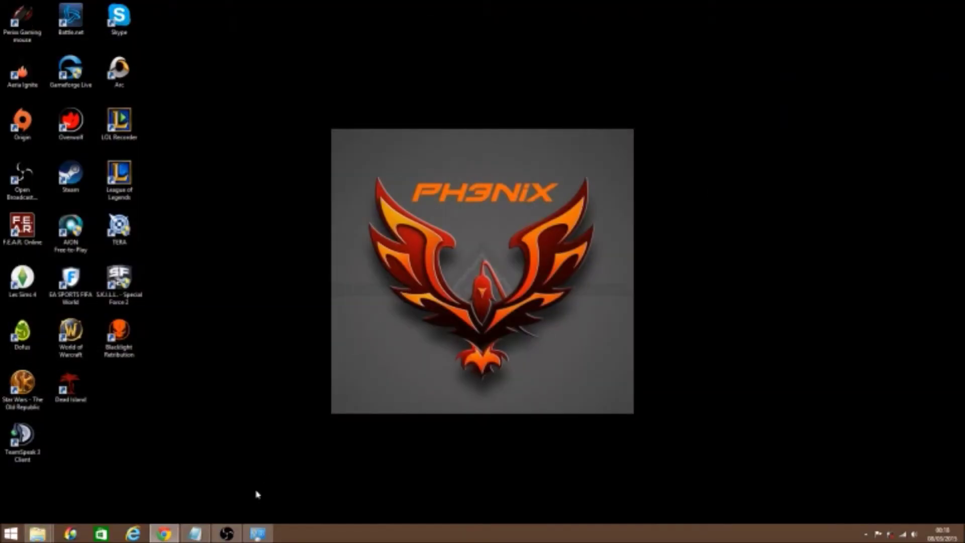
# - Switch to Chrome and open the Themes category under Skins on the TeamSpeak Addons page
pyautogui.click(162, 535)
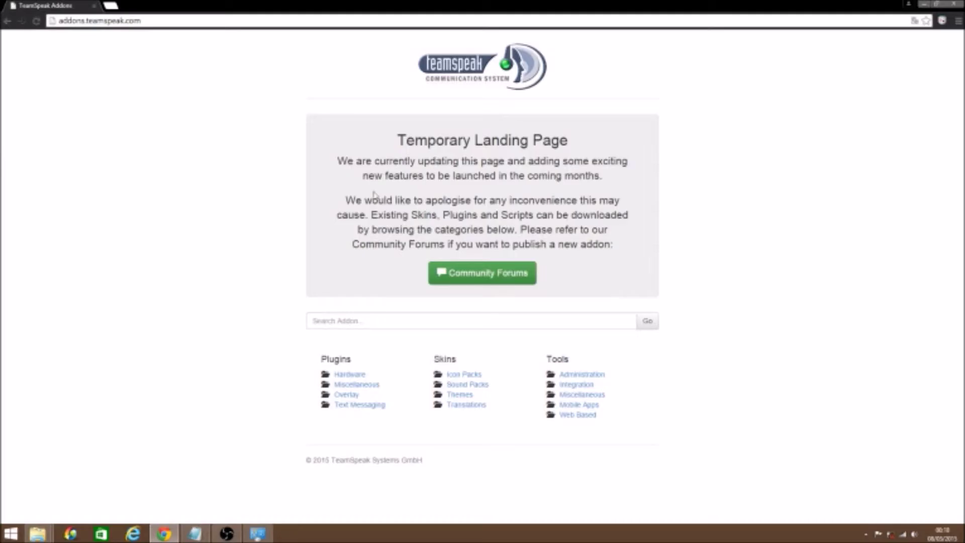
pyautogui.click(459, 394)
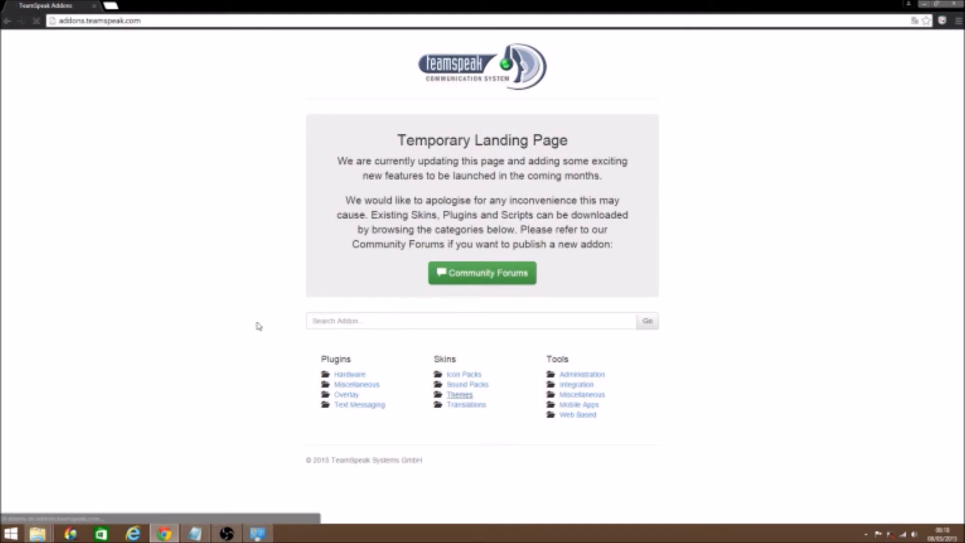
# - Browse the list of downloadable TeamSpeak themes and their descriptions
pyautogui.scroll(-4, 287, 307)
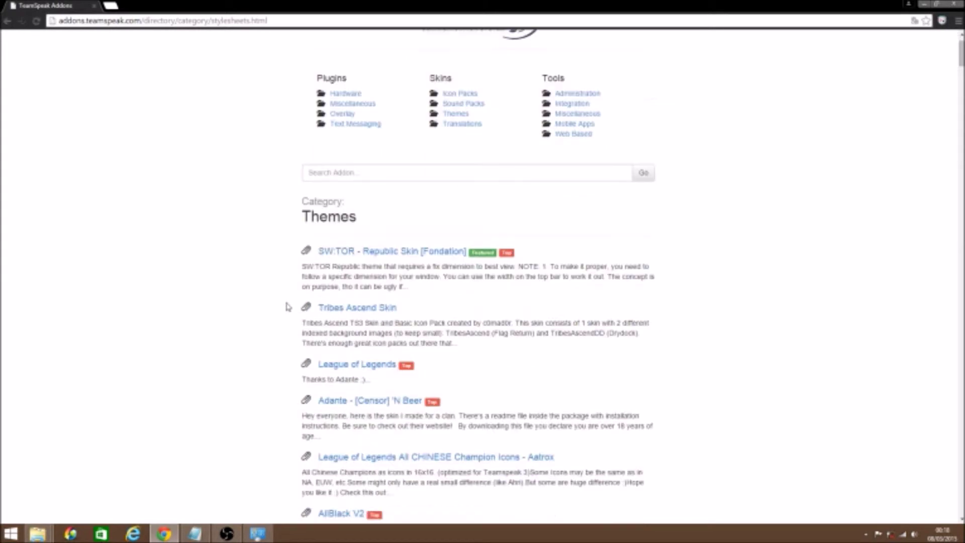
pyautogui.scroll(-3, 287, 321)
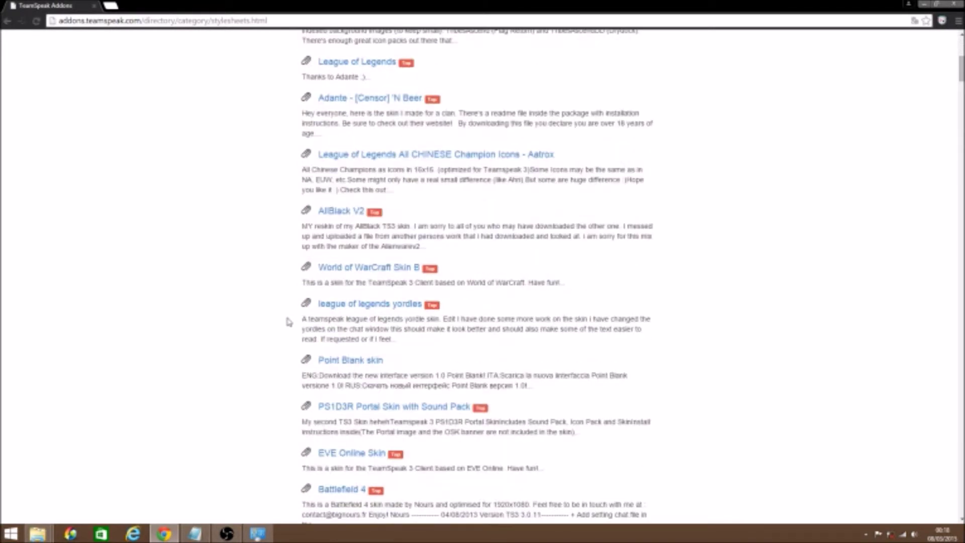
pyautogui.scroll(-1, 289, 321)
pyautogui.scroll(-4, 289, 322)
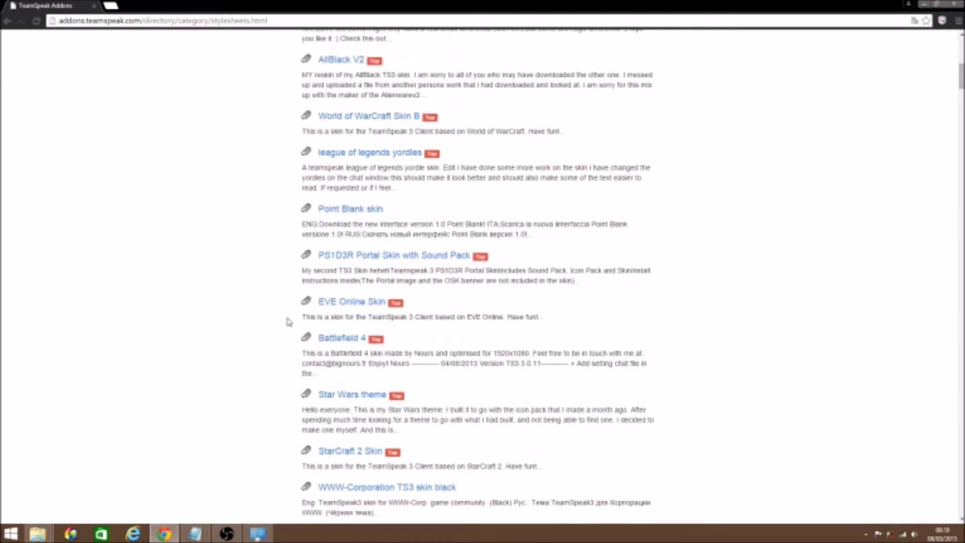
pyautogui.scroll(-5, 289, 322)
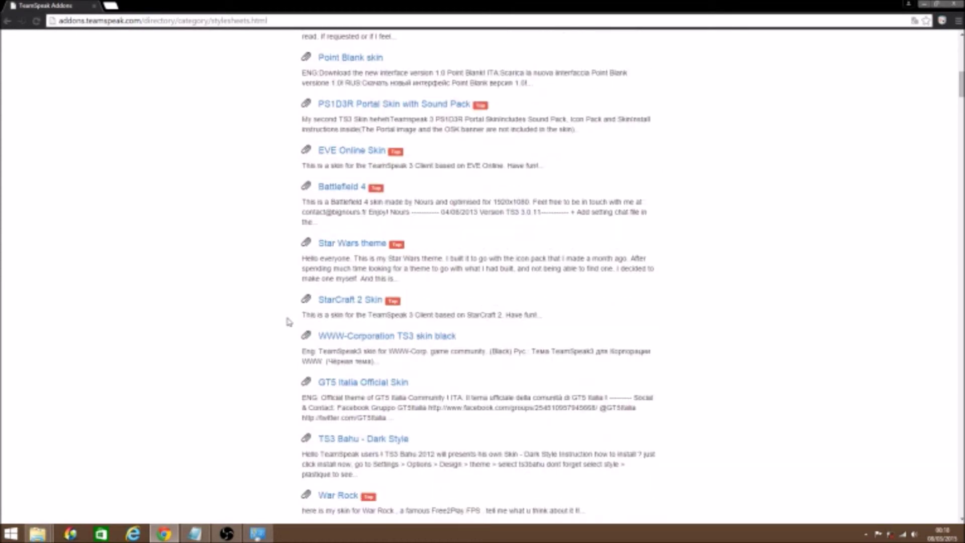
pyautogui.scroll(-6, 289, 322)
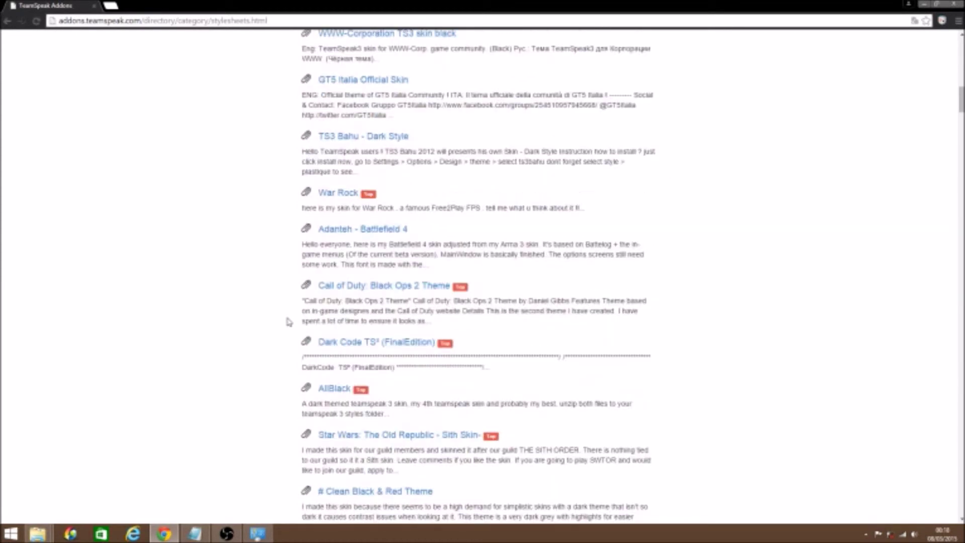
pyautogui.scroll(-7, 289, 321)
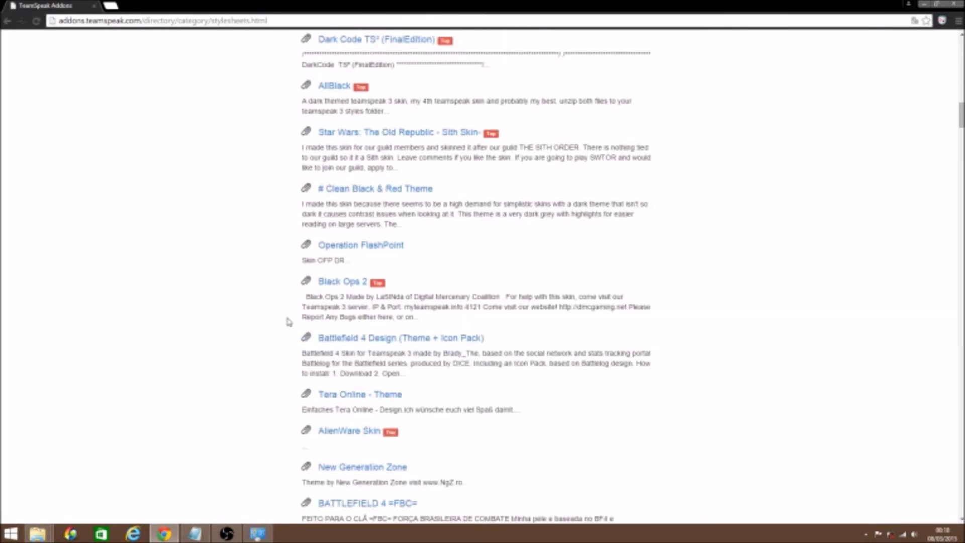
pyautogui.scroll(-4, 289, 322)
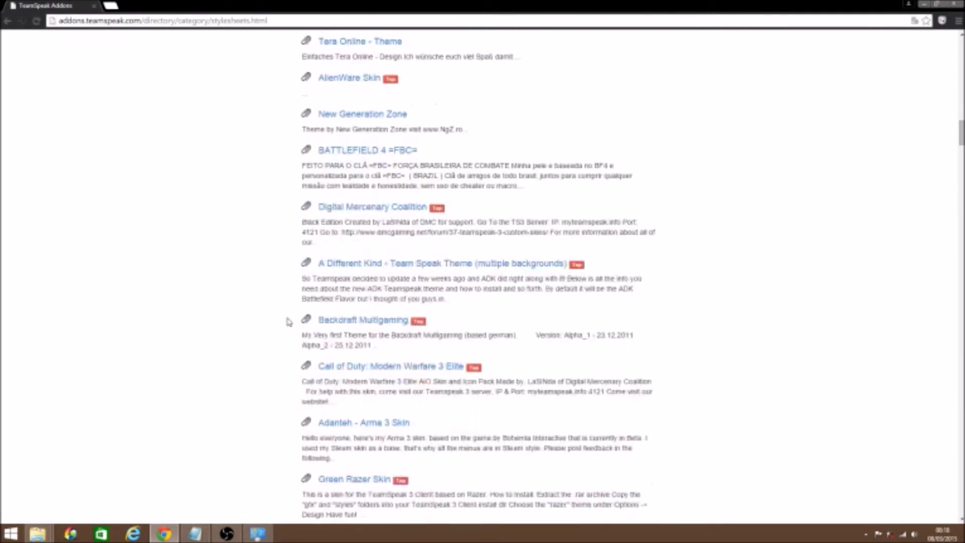
pyautogui.scroll(-6, 289, 321)
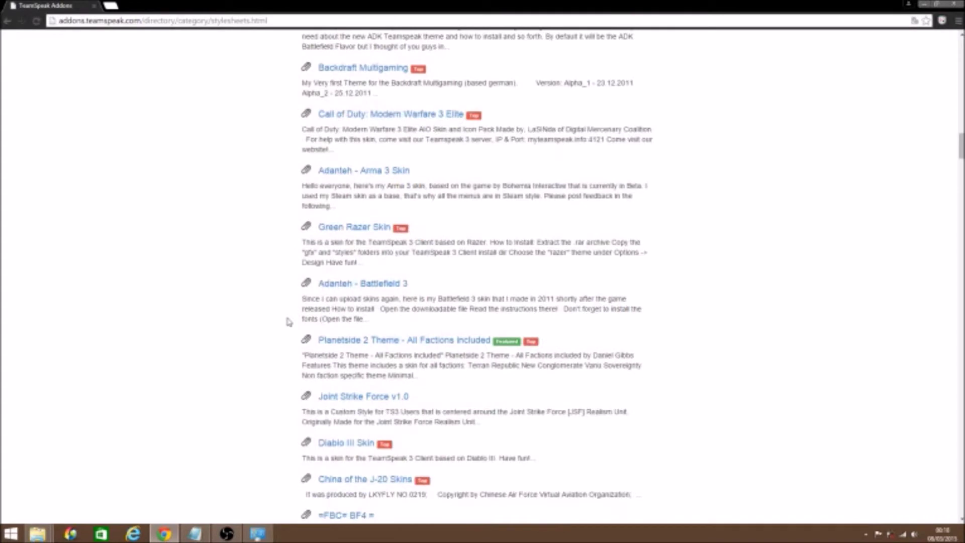
pyautogui.scroll(-5, 289, 321)
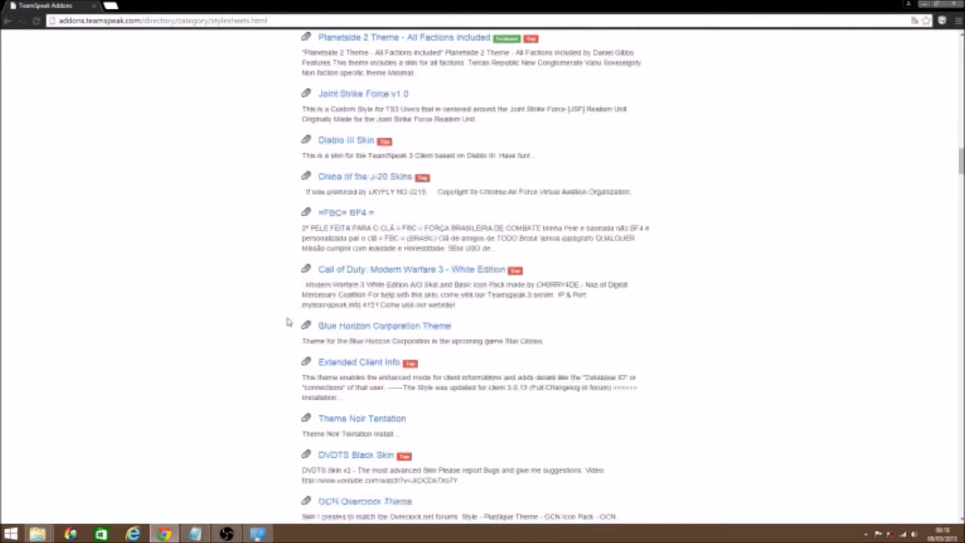
pyautogui.scroll(-6, 289, 322)
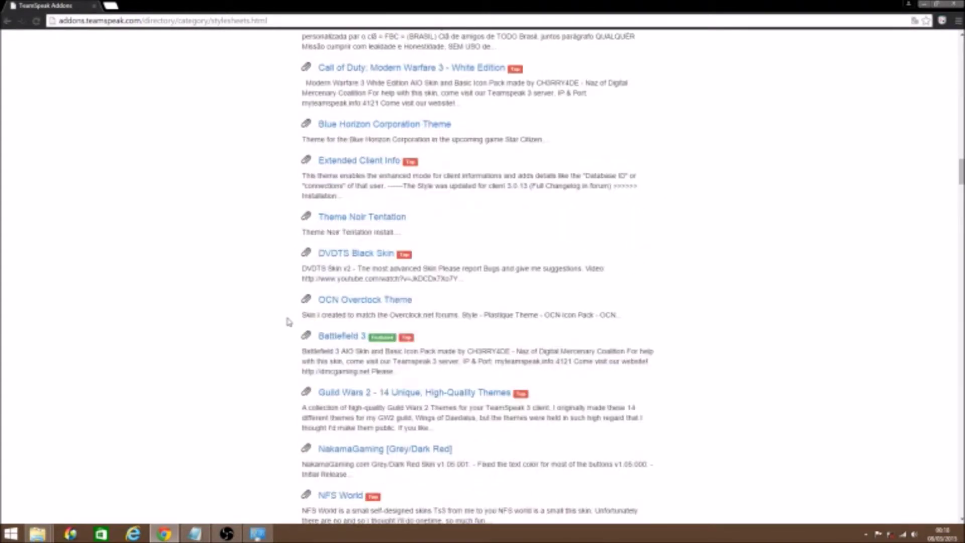
pyautogui.scroll(-6, 289, 321)
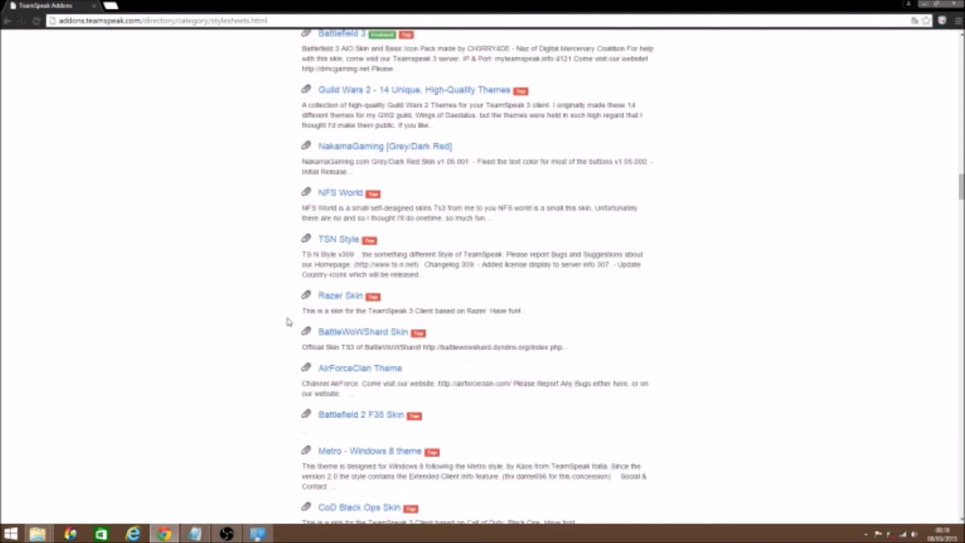
pyautogui.scroll(-8, 289, 321)
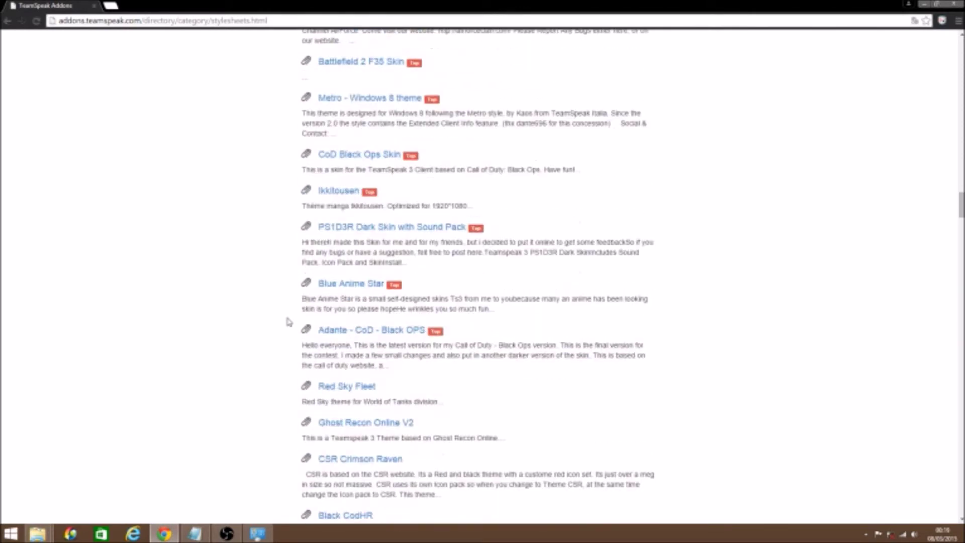
pyautogui.scroll(20, 289, 321)
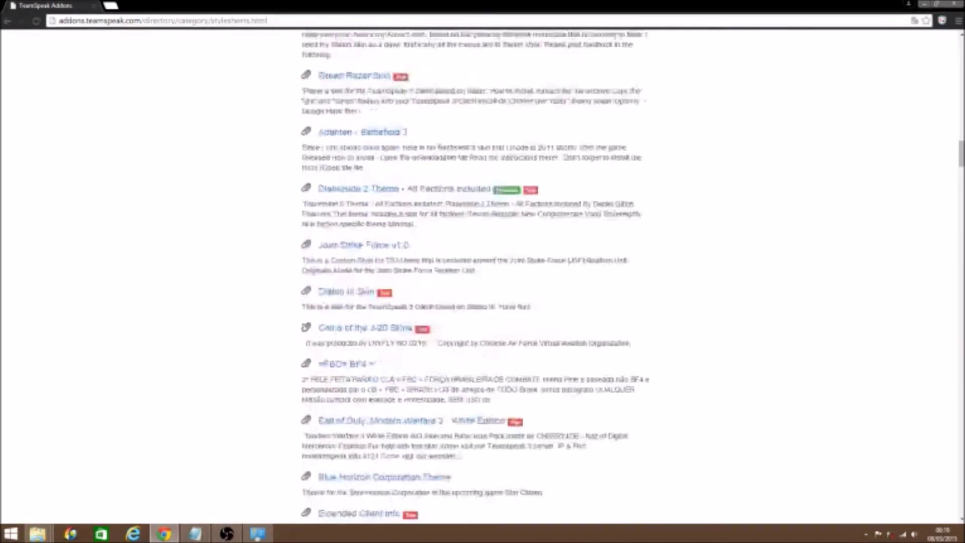
# - Search the TeamSpeak add-ons for "girl" and open the Team Speak, Girl Edition (Pink) theme page
pyautogui.scroll(3, 310, 329)
pyautogui.click(397, 223)
pyautogui.write('d')
pyautogui.write('ir')
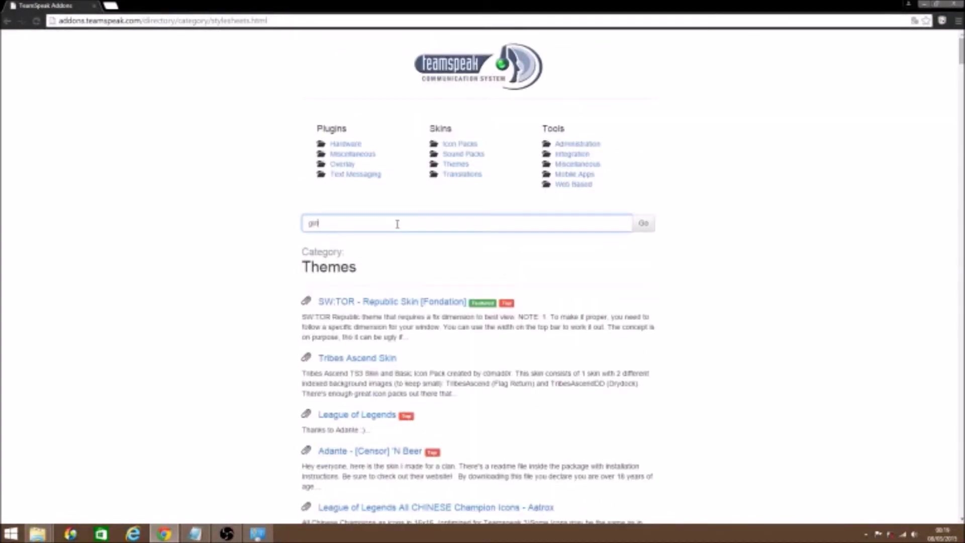
pyautogui.write('l')
pyautogui.press('Return')
pyautogui.click(354, 301)
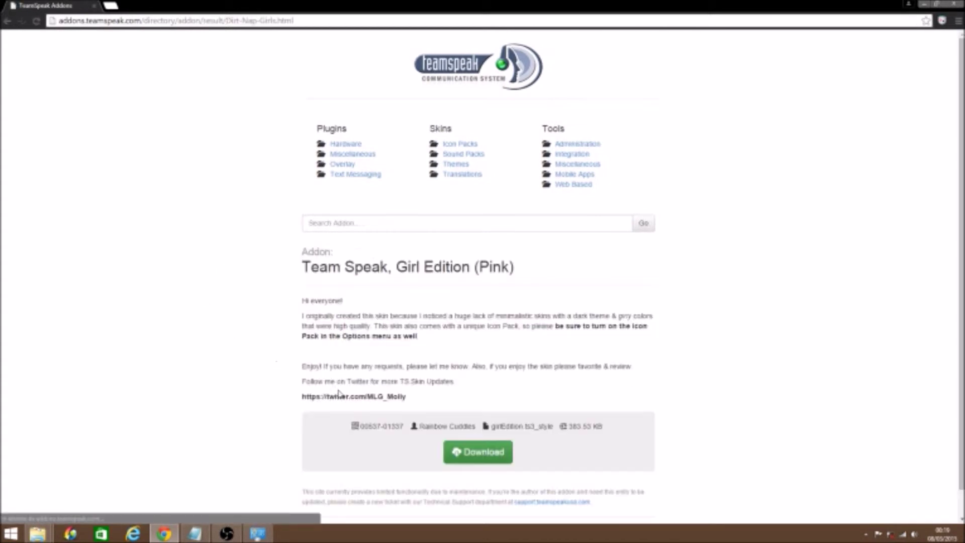
# - Download the girlEdition.ts3_style theme, install it into the TeamSpeak 3 Client folder, and agree to activate the add-on
pyautogui.click(489, 455)
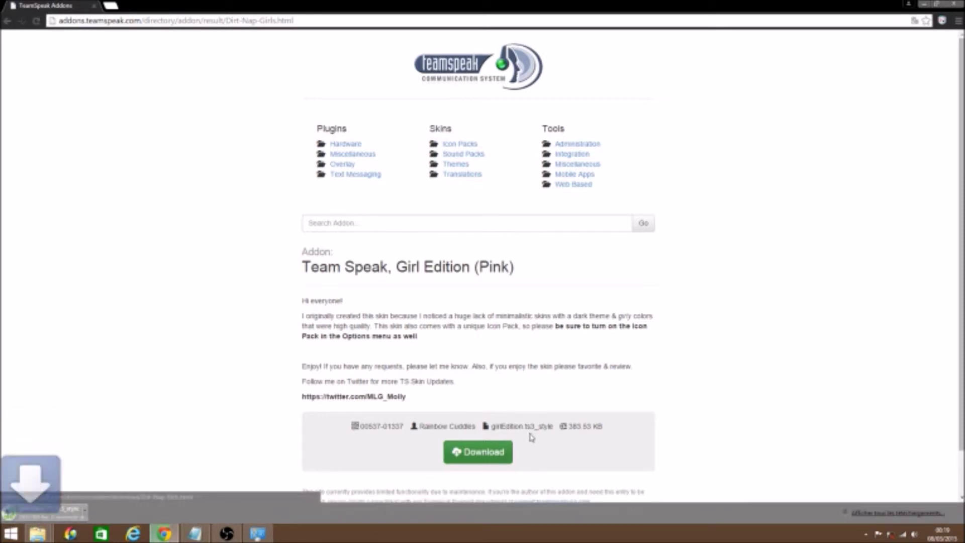
pyautogui.click(68, 512)
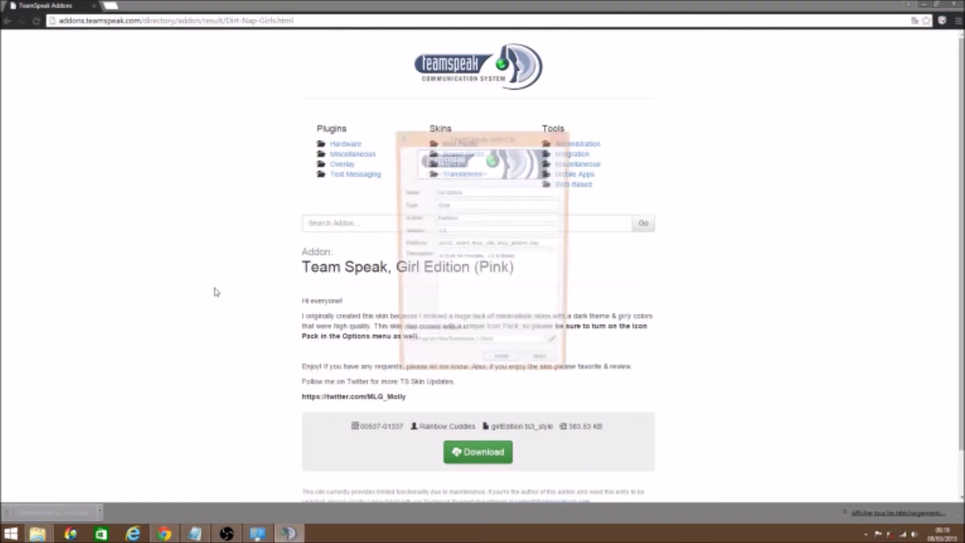
pyautogui.doubleClick(468, 195)
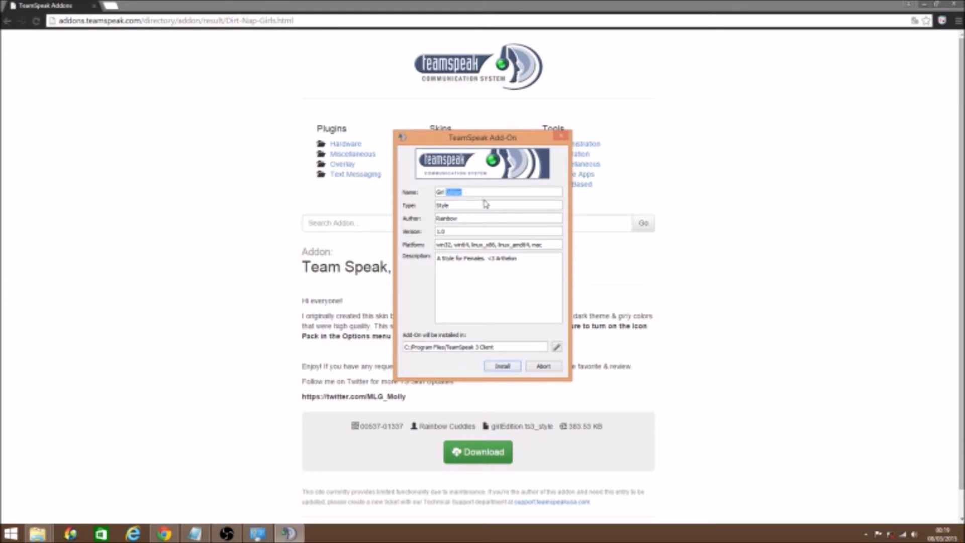
pyautogui.click(503, 367)
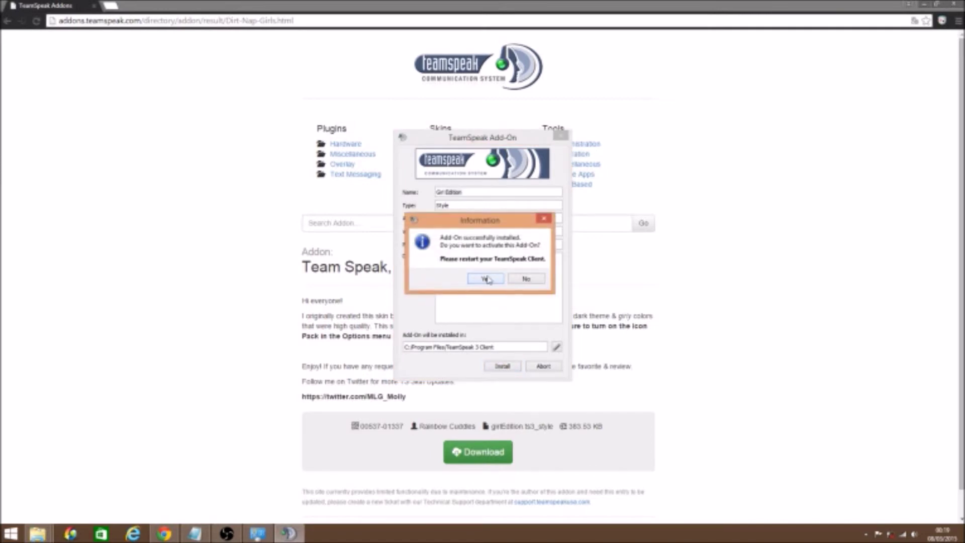
pyautogui.click(485, 279)
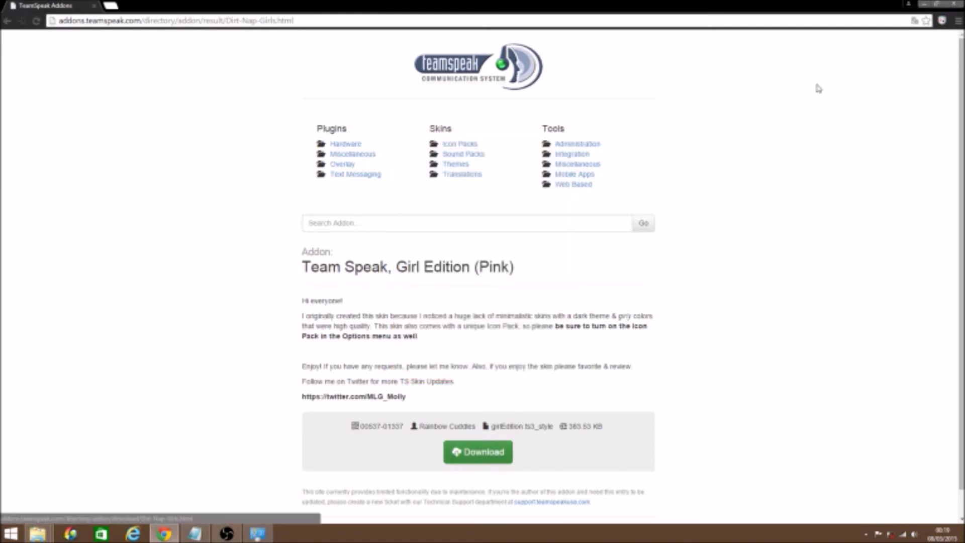
# - Switch to the desktop, move the TeamSpeak 3 Client shortcut to its upper middle, and launch the client
pyautogui.click(923, 4)
pyautogui.moveTo(30, 444); pyautogui.dragTo(465, 131)
pyautogui.doubleClick(458, 131)
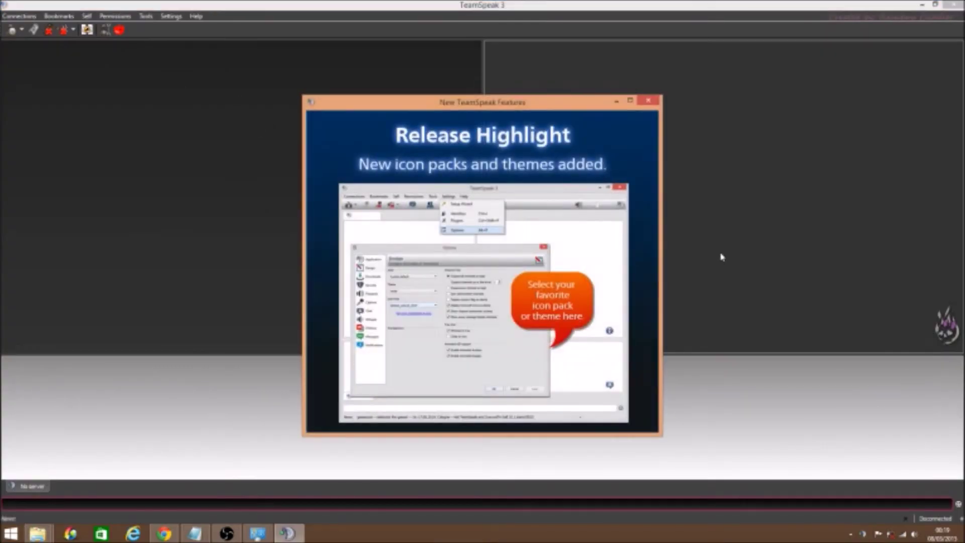
# - Dismiss the New TeamSpeak Features window, enlarge the upper panes over the chat area, and minimize the client
pyautogui.click(648, 99)
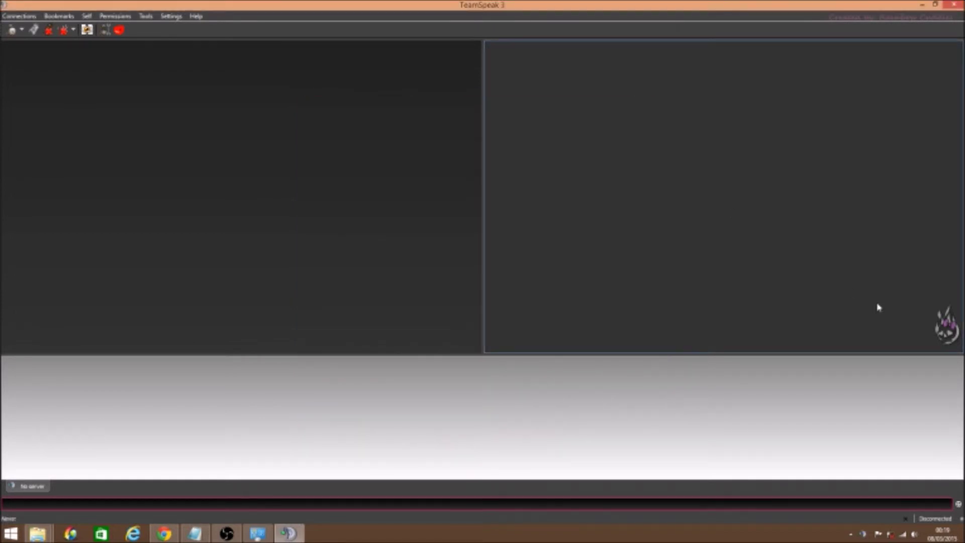
pyautogui.moveTo(370, 355); pyautogui.dragTo(367, 410)
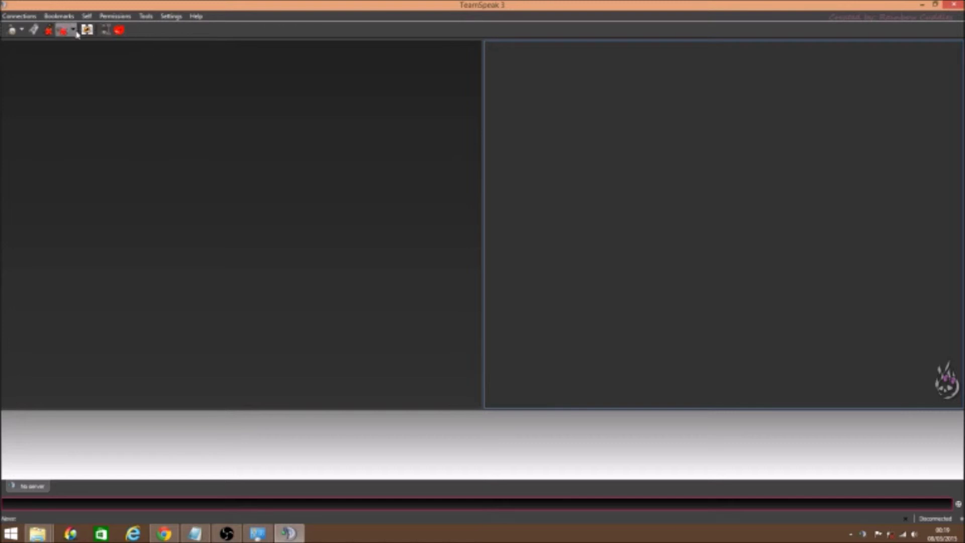
pyautogui.click(923, 6)
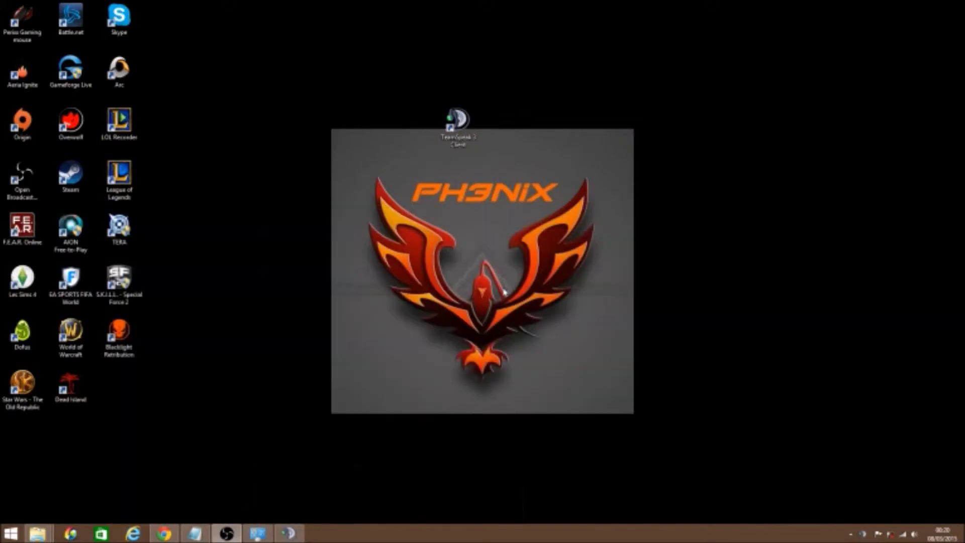
# - Switch to Chrome, reopen the Themes category, view the League of Legends theme page, and return to the list
pyautogui.click(164, 533)
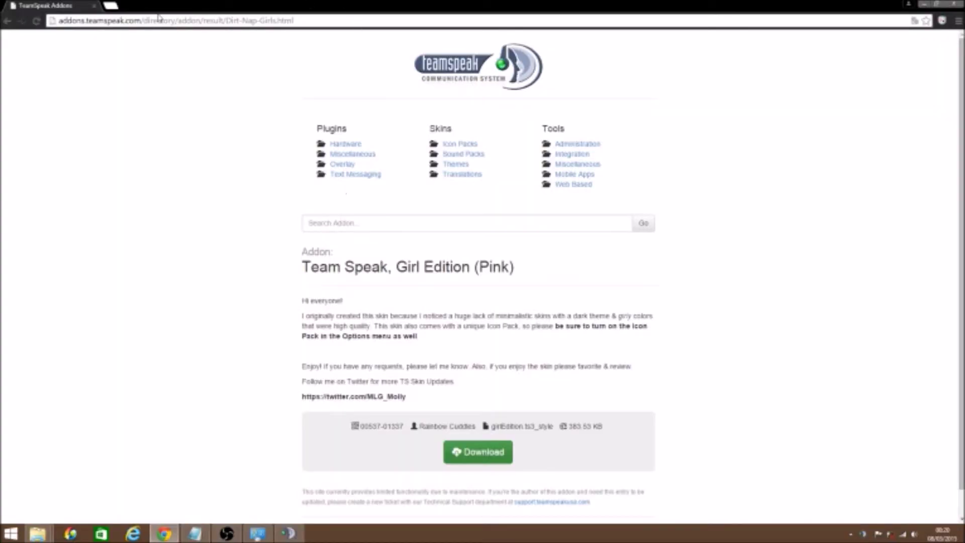
pyautogui.click(455, 164)
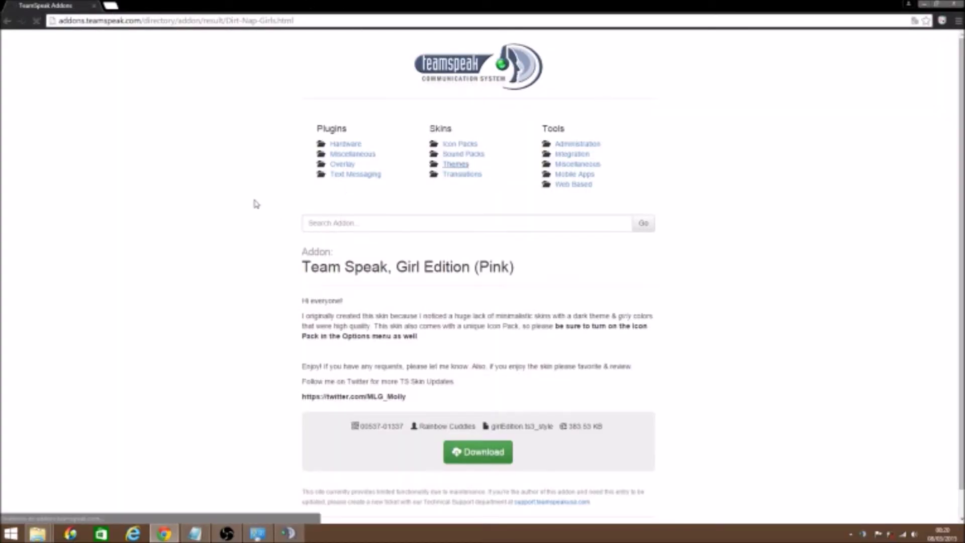
pyautogui.scroll(-3, 264, 232)
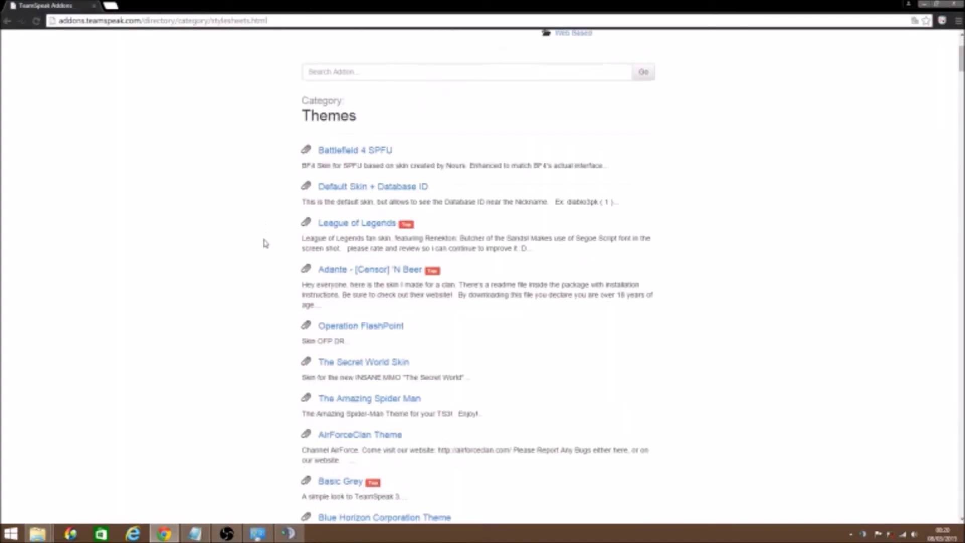
pyautogui.click(363, 223)
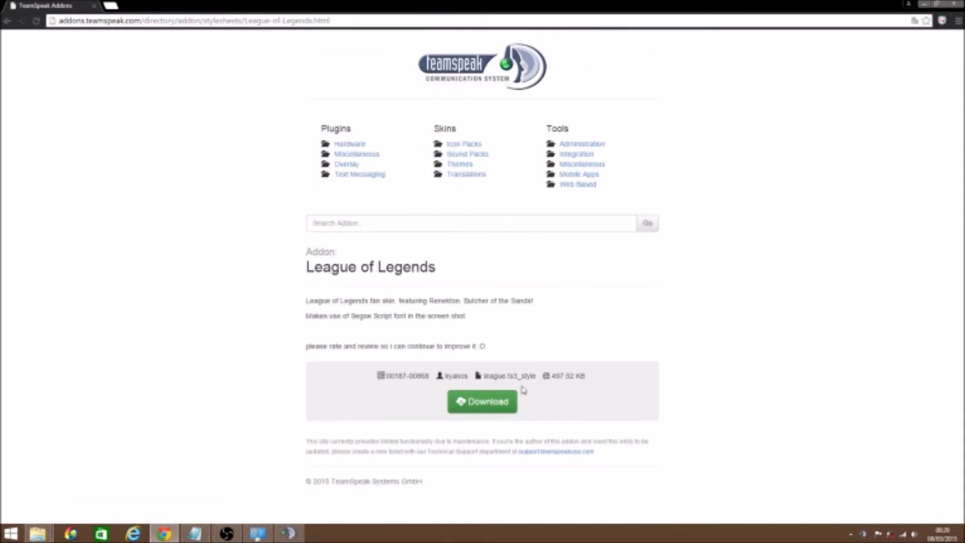
pyautogui.click(7, 21)
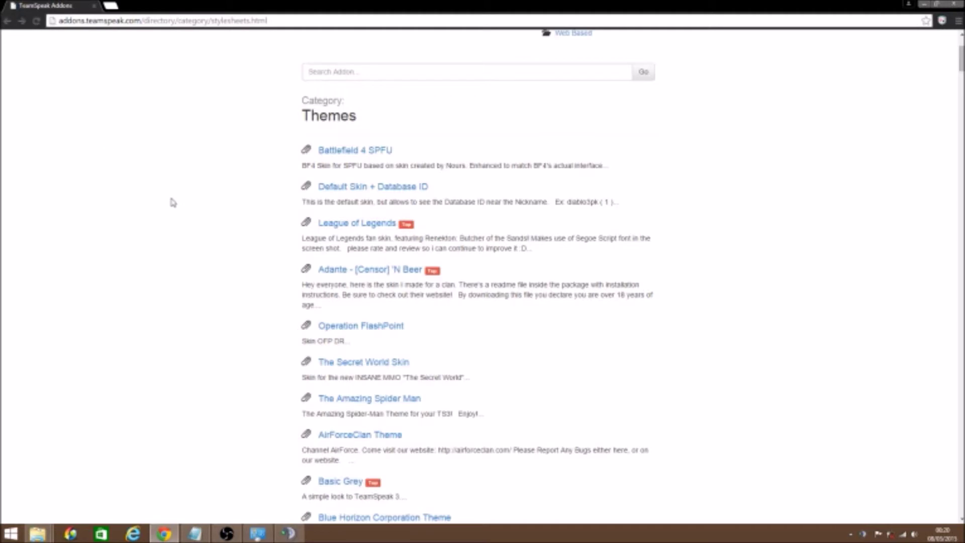
# - Browse the first part of the Themes list for other skins and return to its beginning
pyautogui.scroll(-5, 276, 266)
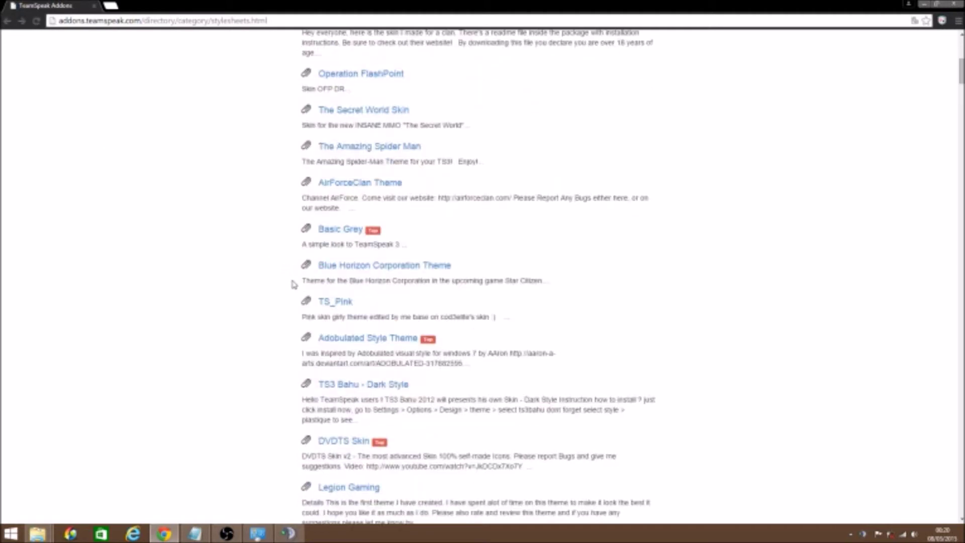
pyautogui.scroll(-2, 293, 282)
pyautogui.scroll(-5, 295, 283)
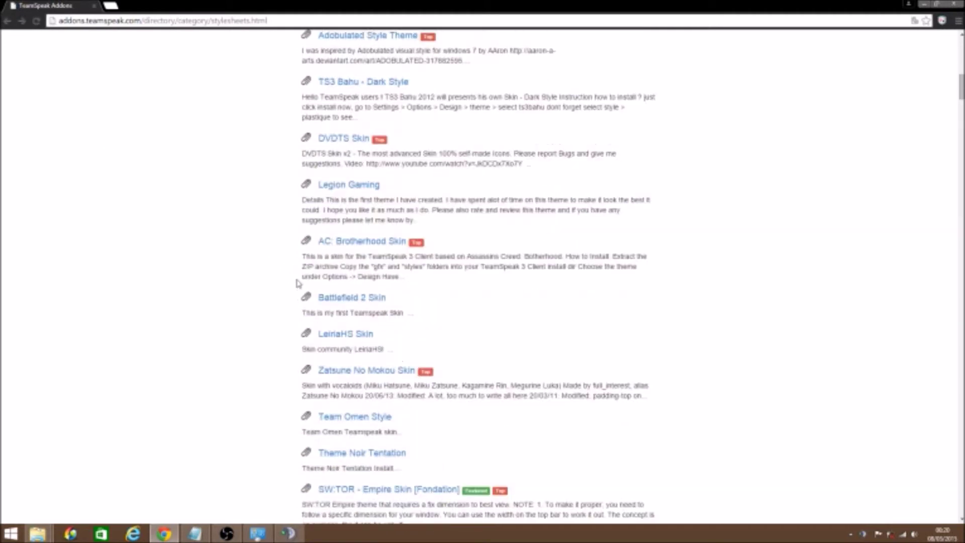
pyautogui.scroll(-2, 299, 307)
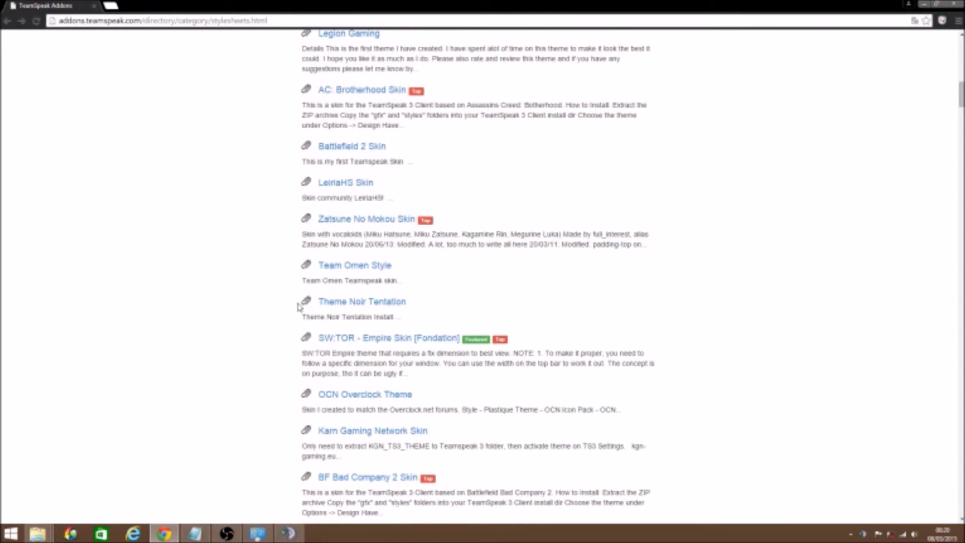
pyautogui.scroll(-3, 226, 318)
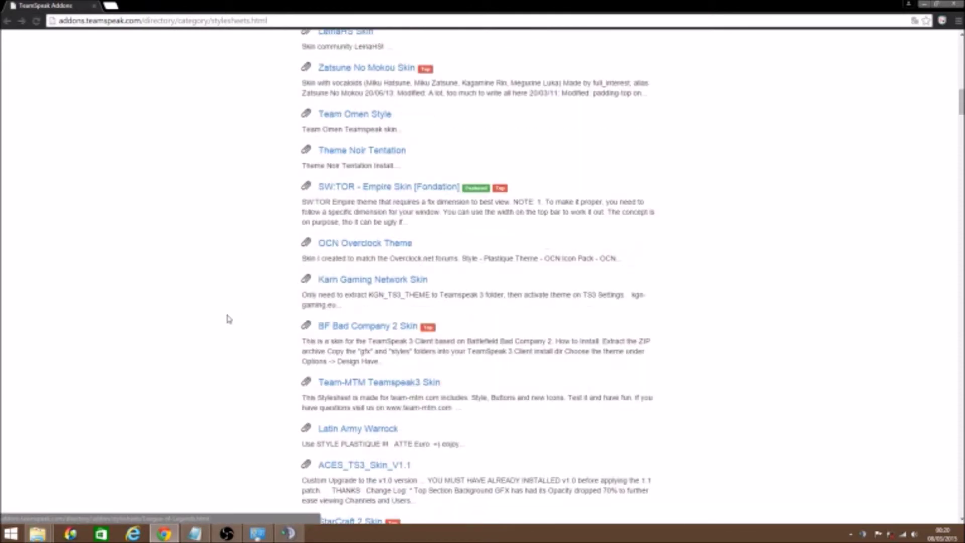
pyautogui.scroll(-5, 228, 319)
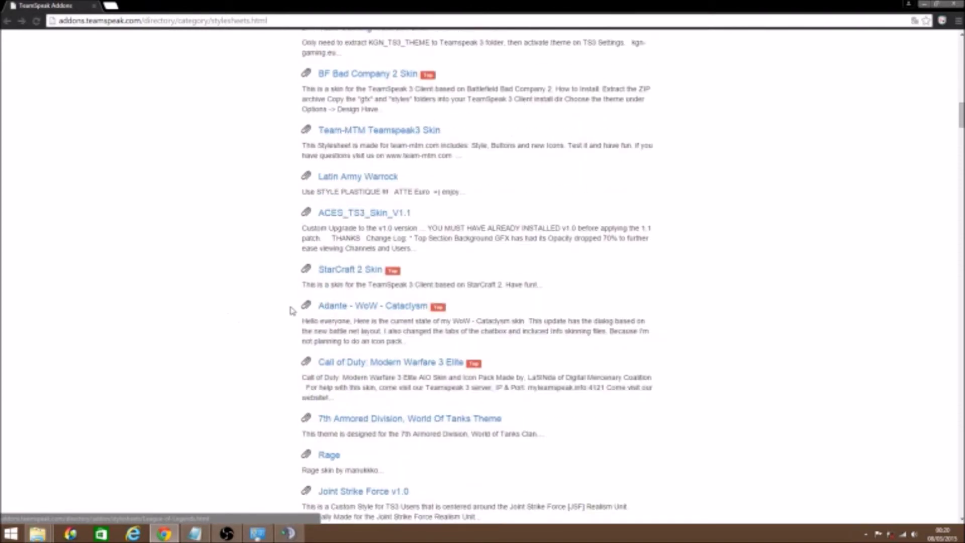
pyautogui.scroll(-4, 291, 311)
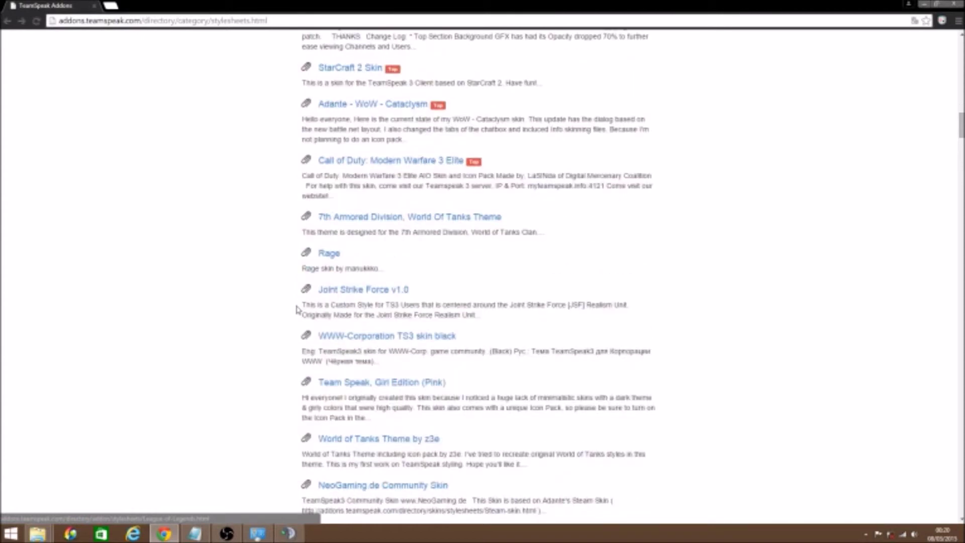
pyautogui.scroll(-1, 297, 309)
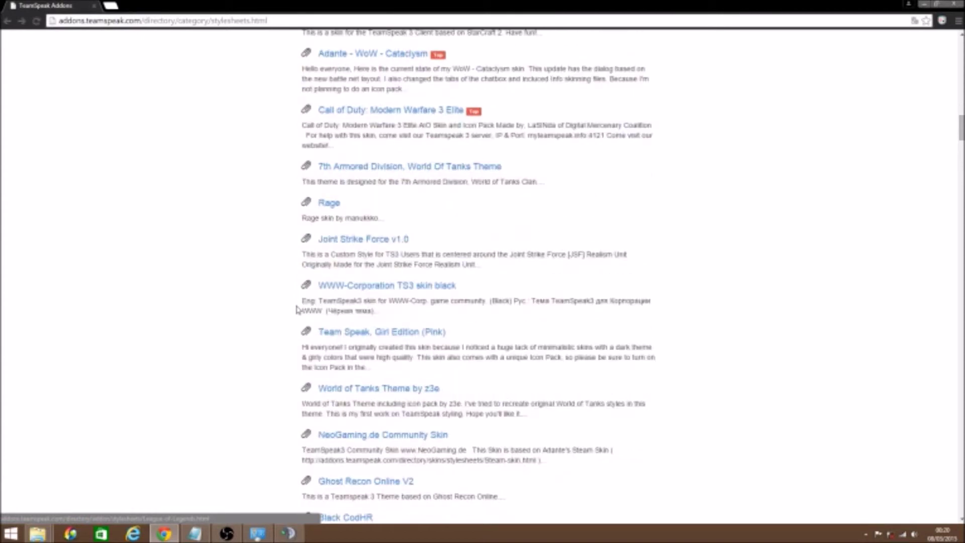
pyautogui.scroll(-1, 298, 310)
pyautogui.scroll(15, 267, 287)
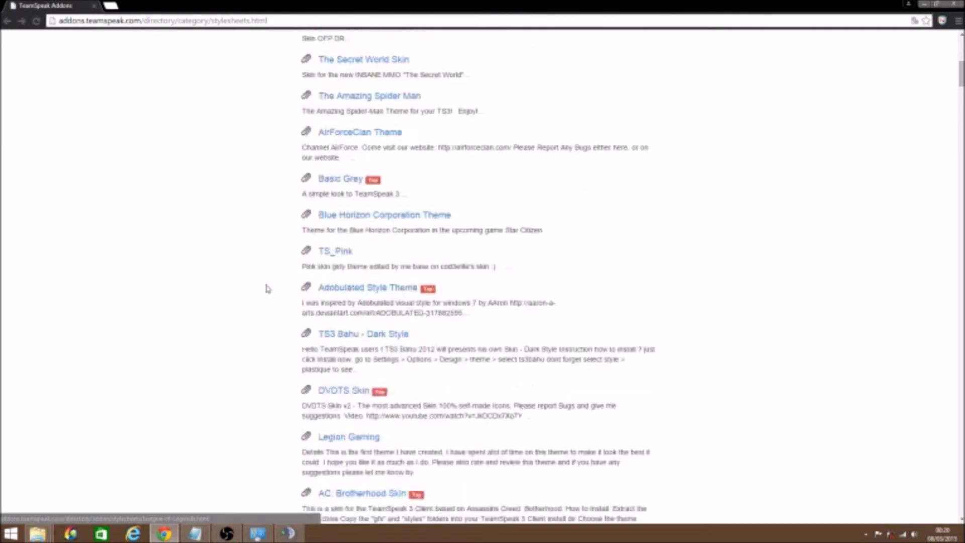
pyautogui.scroll(10, 268, 288)
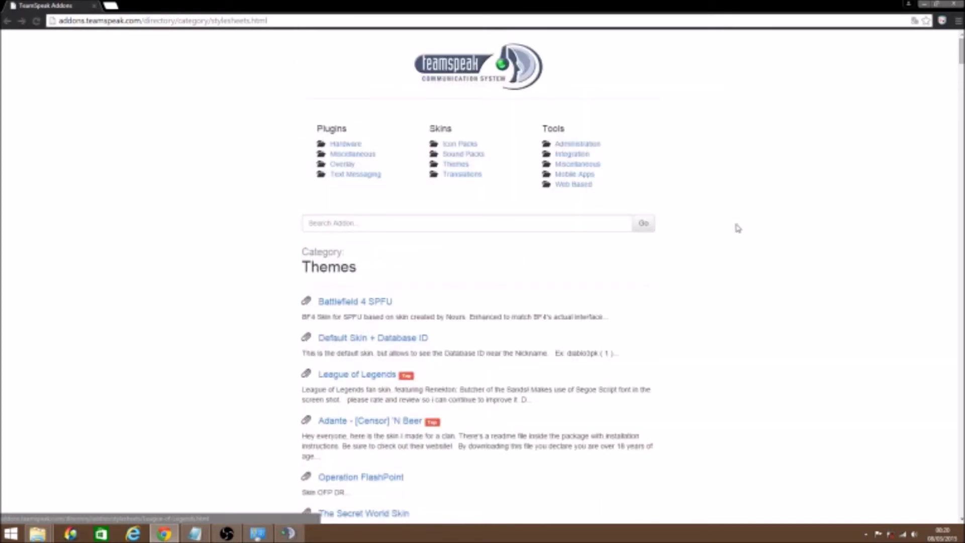
# - Find the Call of Duty: Black Ops 2 Theme farther down the list, review its details, and go back
pyautogui.moveTo(957, 72); pyautogui.dragTo(960, 302)
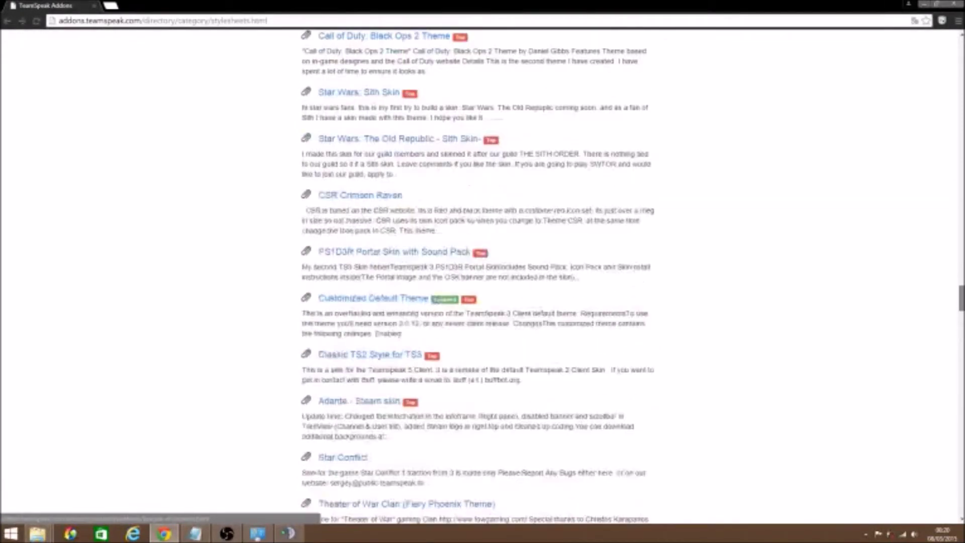
pyautogui.scroll(7, 745, 280)
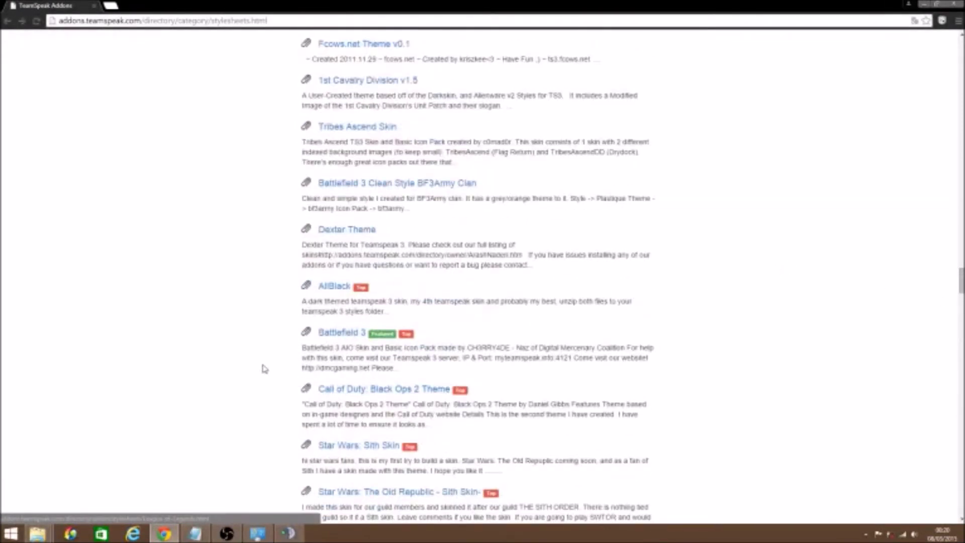
pyautogui.click(334, 390)
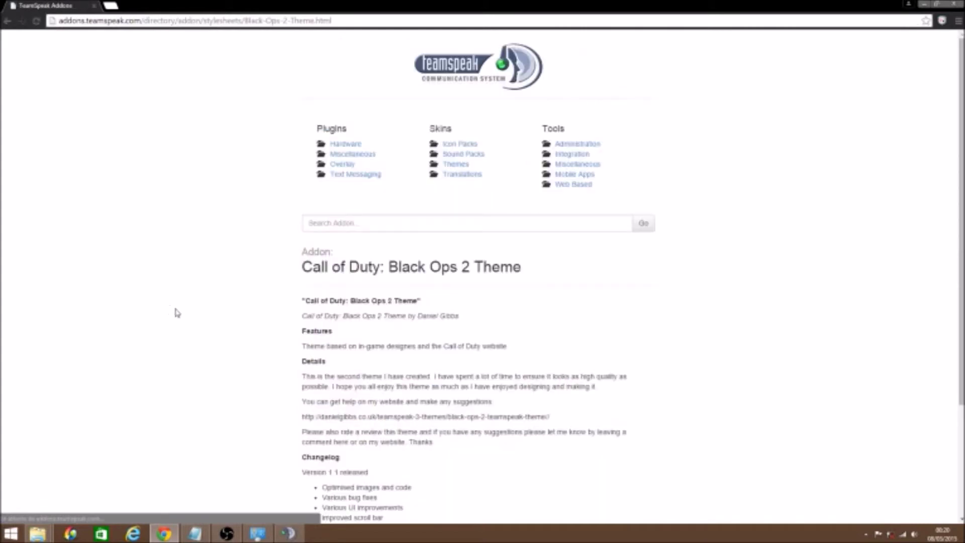
pyautogui.scroll(-3, 267, 320)
pyautogui.click(7, 21)
# - Look farther through the Themes list for the Razer Skin and open its add-on page
pyautogui.scroll(-5, 293, 308)
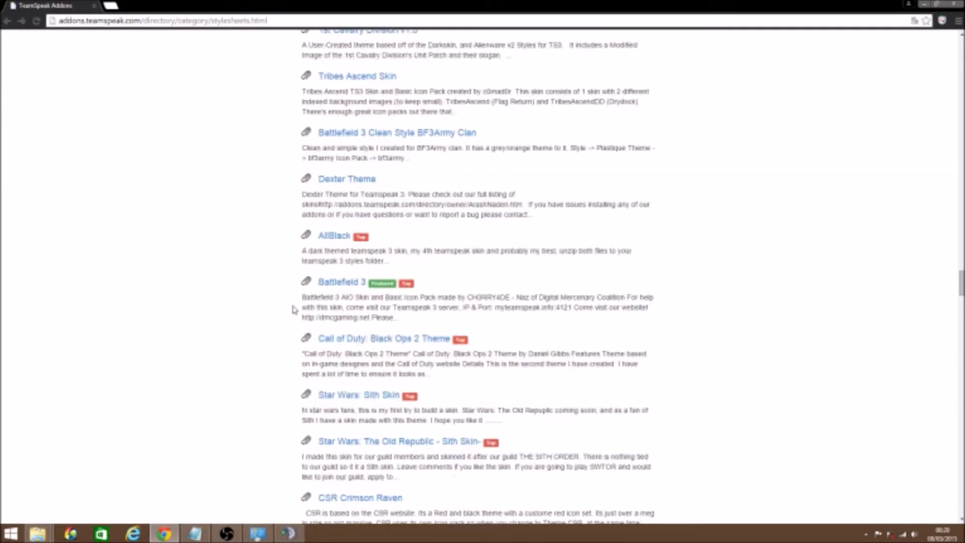
pyautogui.scroll(-6, 285, 317)
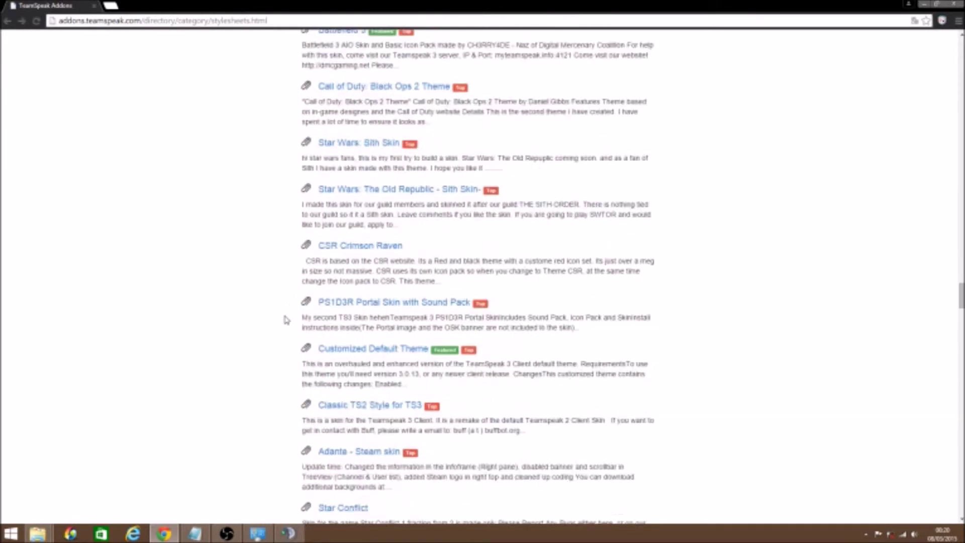
pyautogui.scroll(-7, 285, 319)
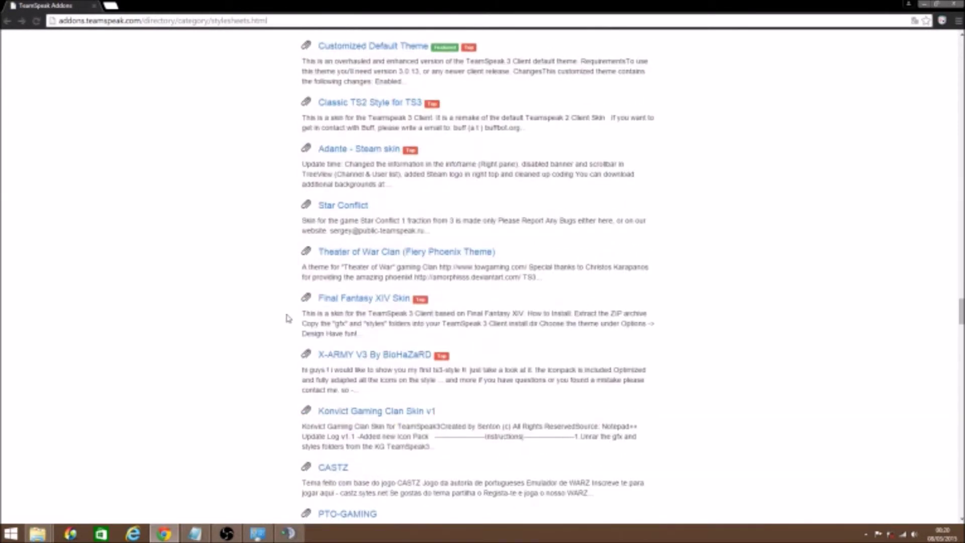
pyautogui.scroll(-6, 287, 318)
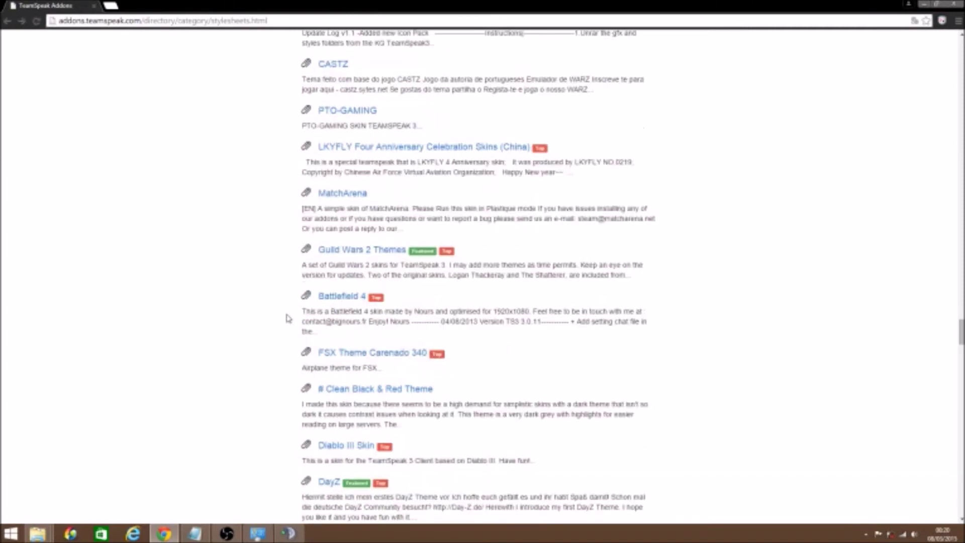
pyautogui.scroll(-5, 287, 318)
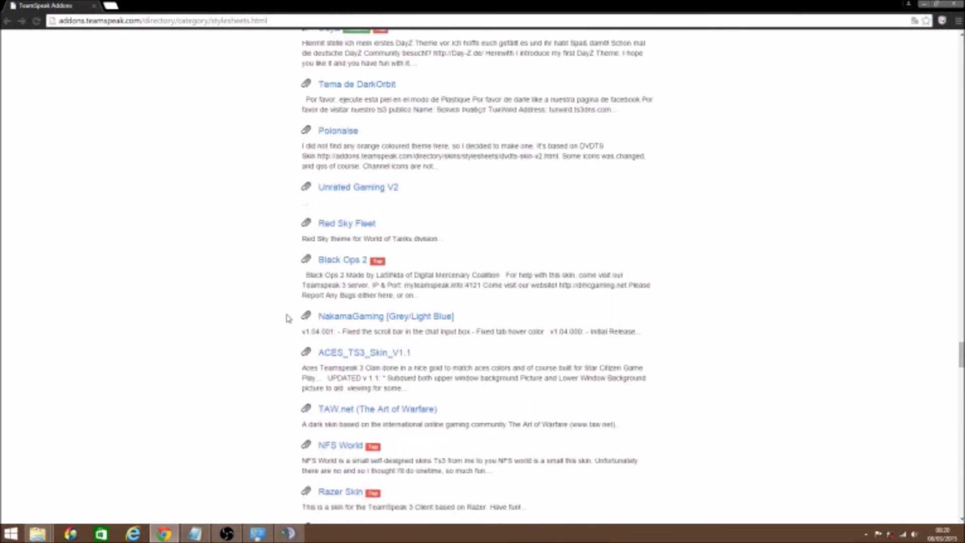
pyautogui.scroll(-3, 288, 318)
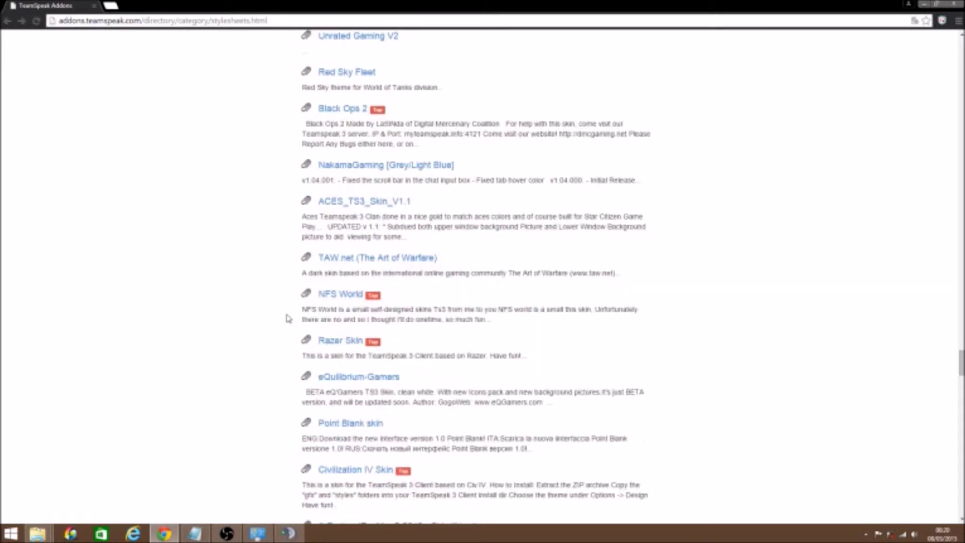
pyautogui.click(344, 343)
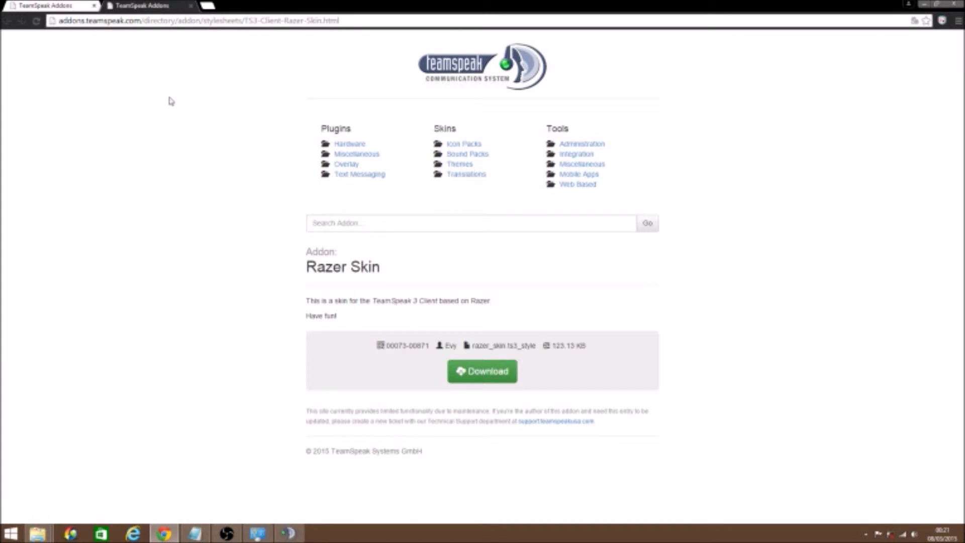
# - Return from the Razer Skin page to the Themes list and browse farther down for other skins
pyautogui.click(193, 6)
pyautogui.scroll(-5, 276, 315)
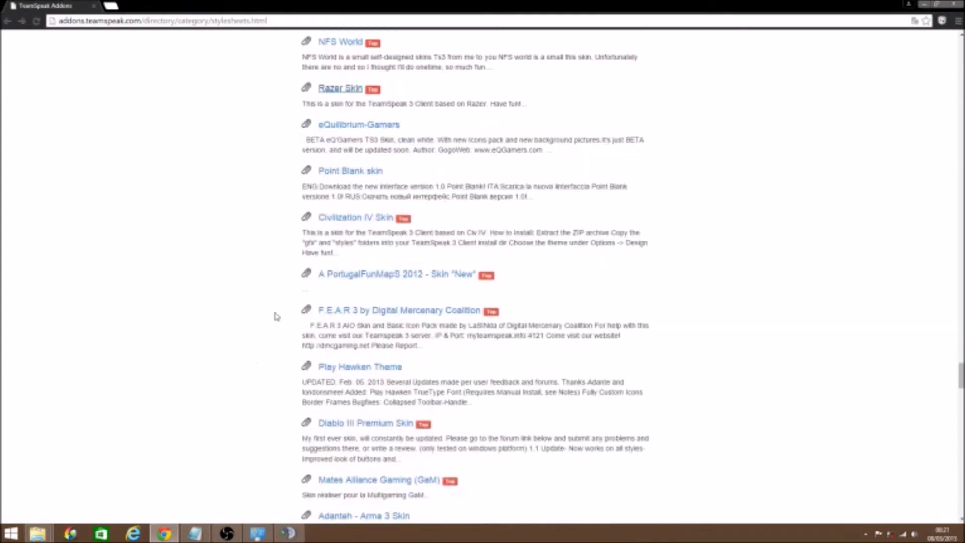
pyautogui.scroll(-2, 286, 326)
pyautogui.scroll(-2, 289, 330)
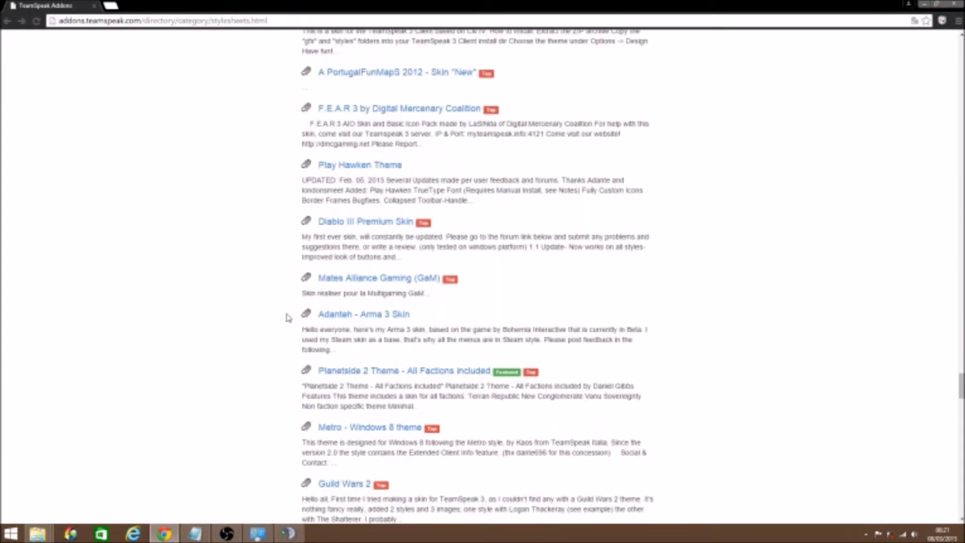
pyautogui.scroll(-5, 287, 316)
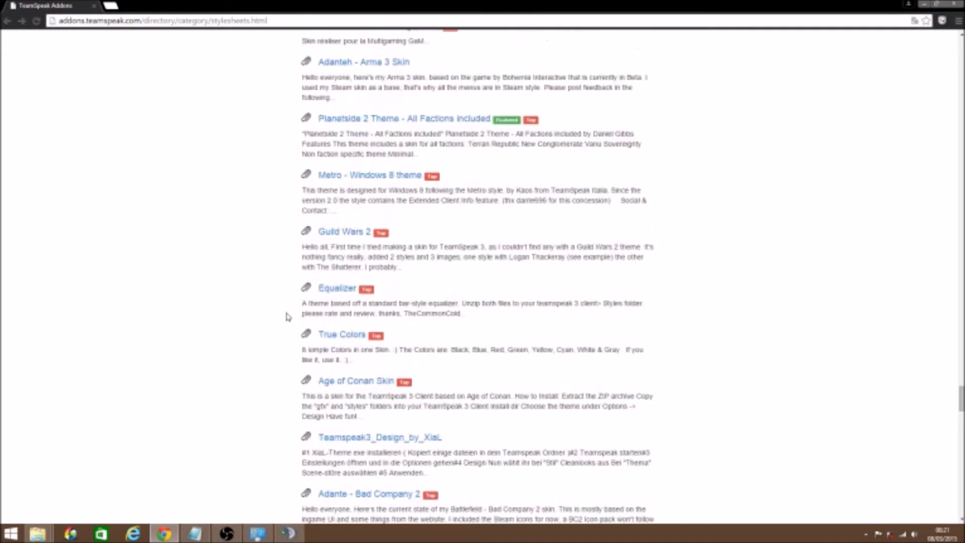
pyautogui.scroll(-3, 290, 327)
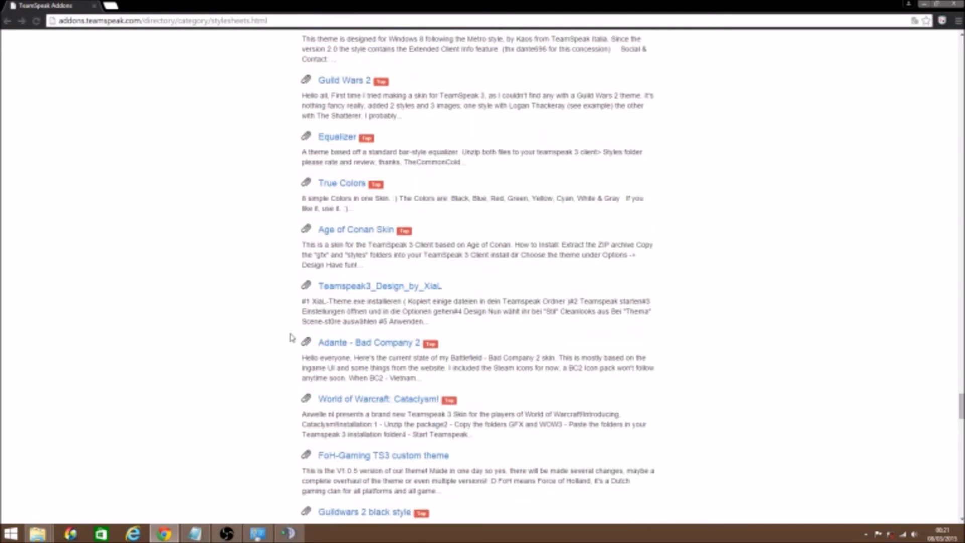
pyautogui.scroll(-2, 292, 337)
pyautogui.scroll(-3, 292, 338)
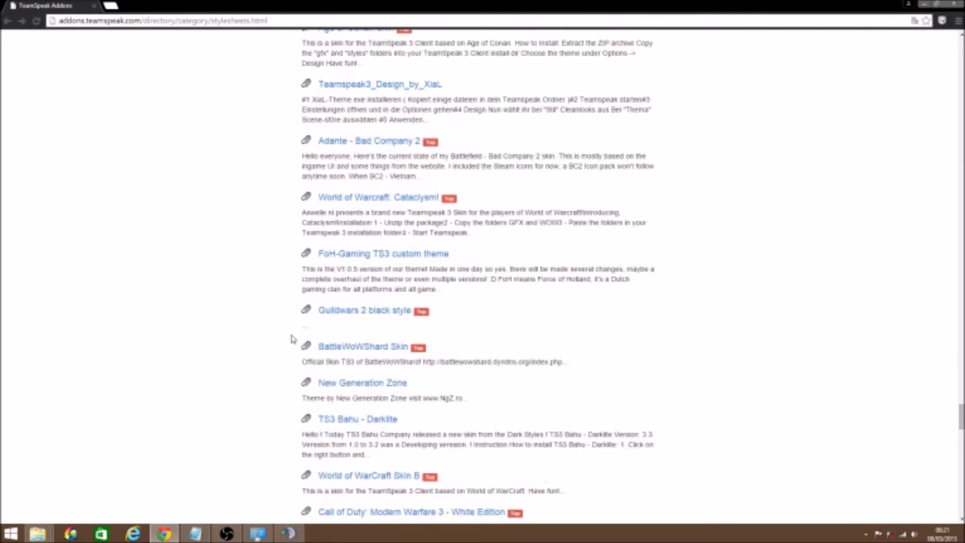
pyautogui.scroll(-2, 290, 339)
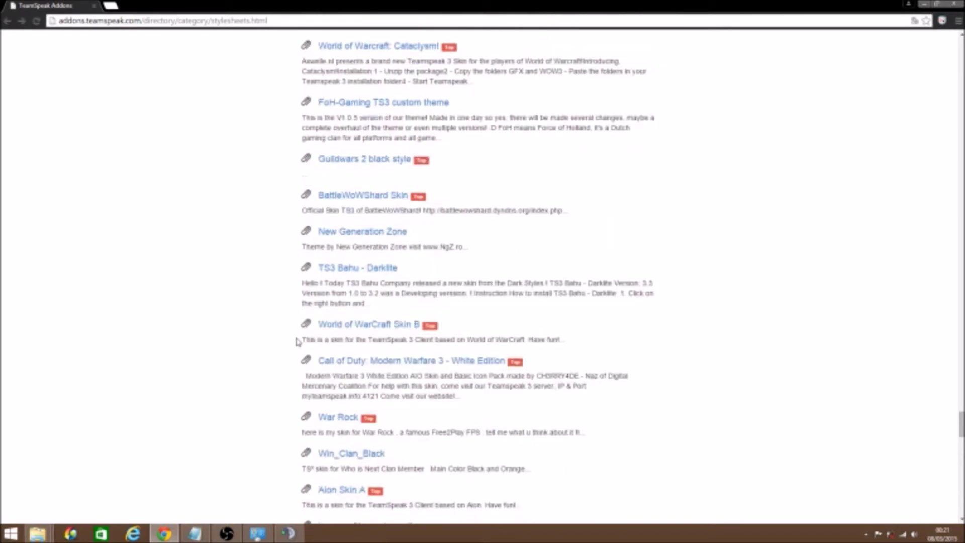
pyautogui.scroll(-3, 297, 341)
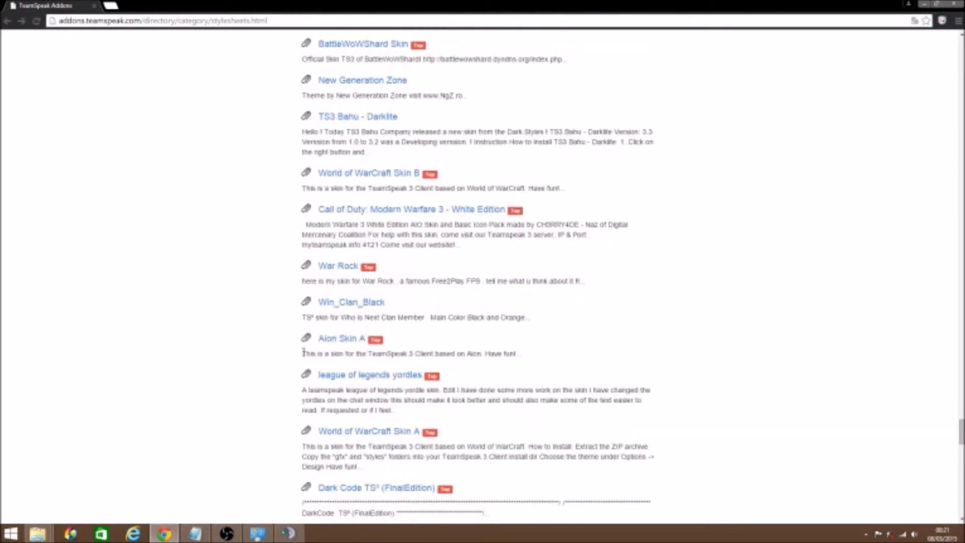
# - Review the league of legends yordles add-on page and return to the Themes list
pyautogui.rightClick(344, 374)
pyautogui.click(382, 379)
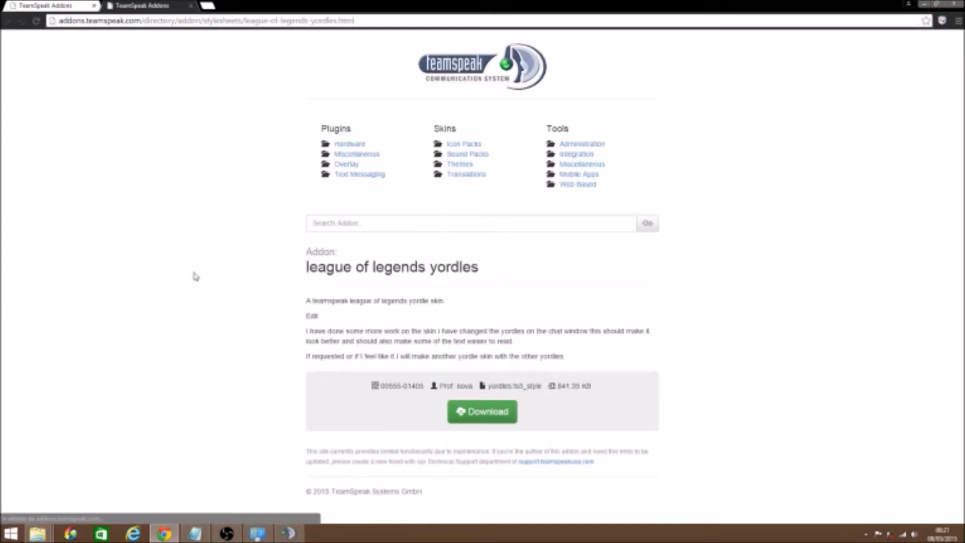
pyautogui.click(191, 5)
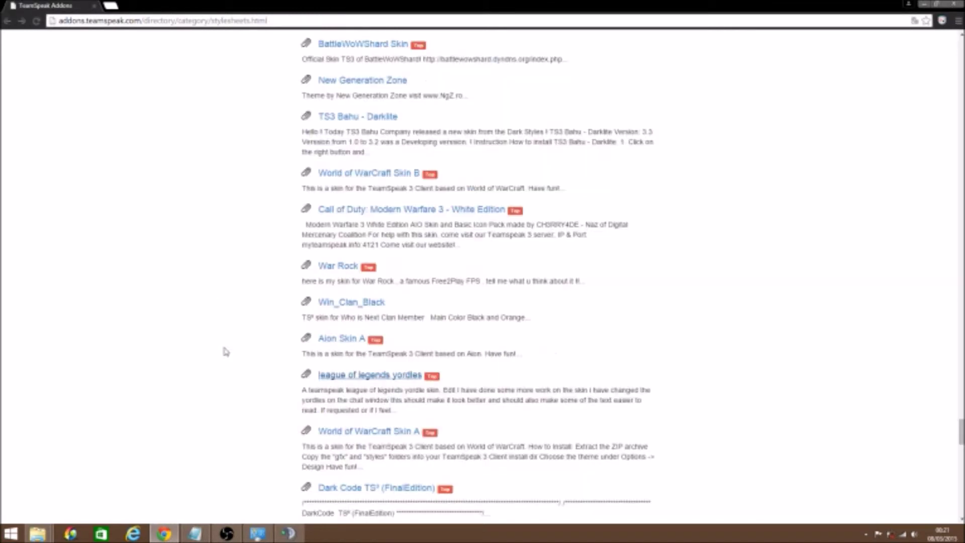
# - Find the League of Legends Skin farther down the list, open its add-on page, and download TS3Client_LOL_Skin.zip
pyautogui.scroll(-4, 257, 374)
pyautogui.rightClick(360, 390)
pyautogui.click(385, 396)
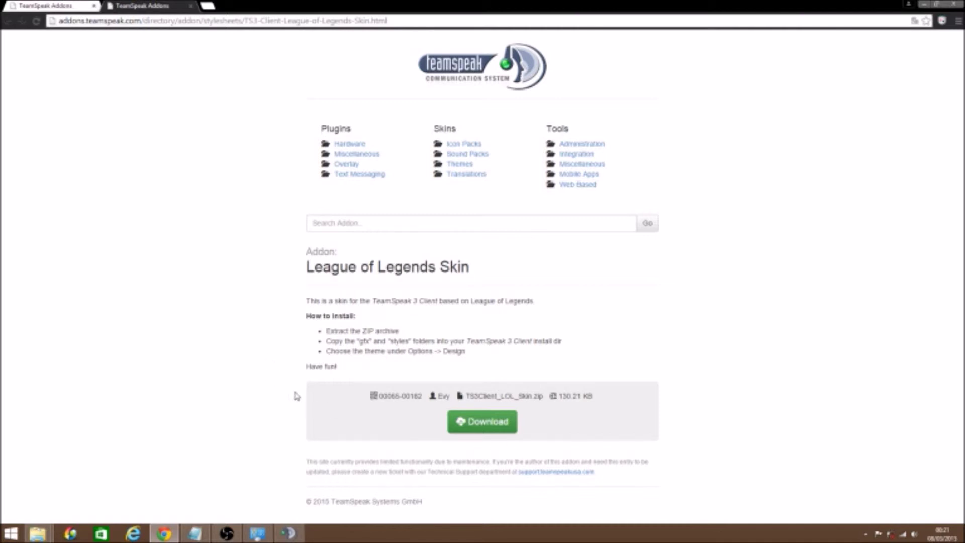
pyautogui.click(461, 421)
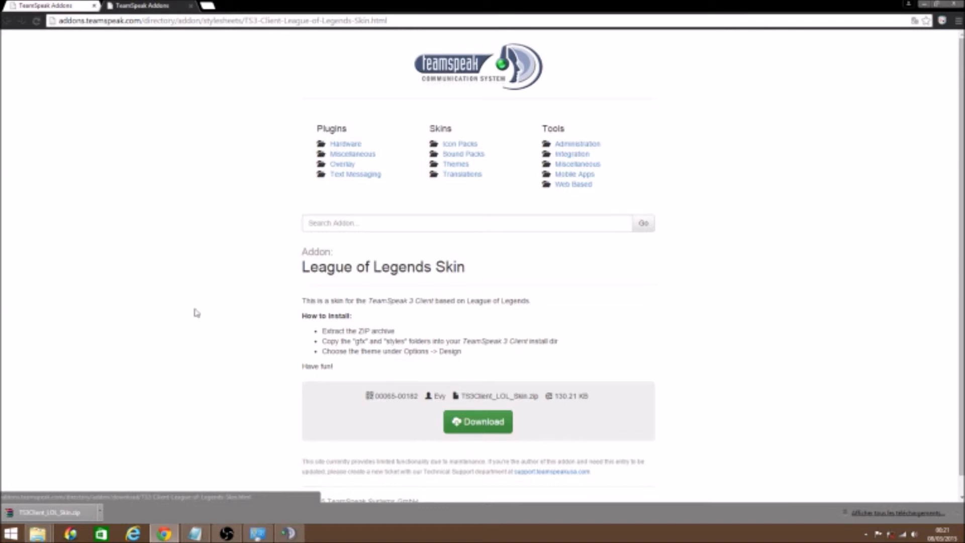
# - Open the downloaded TS3Client_LOL_Skin.zip archive, extract its contents to the Documents folder, and close the archive
pyautogui.click(55, 512)
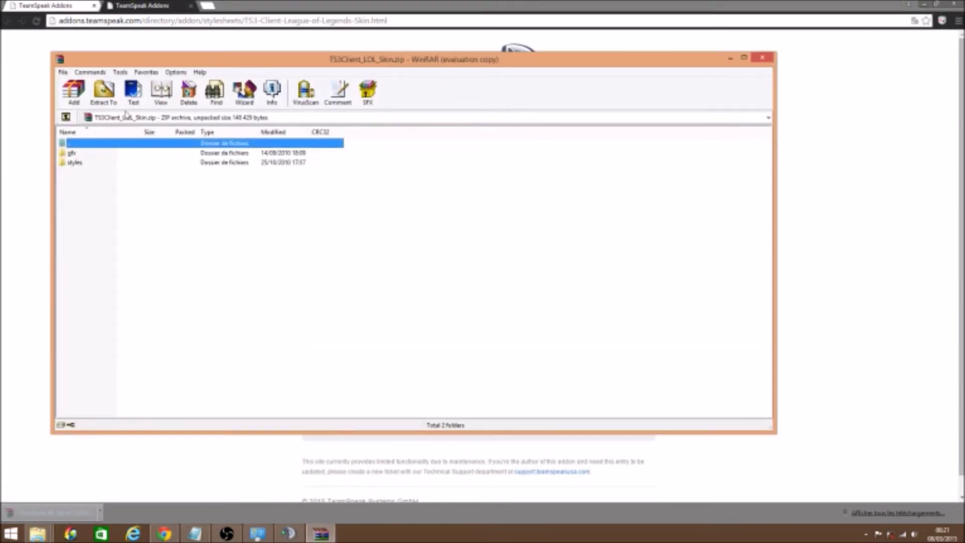
pyautogui.click(103, 91)
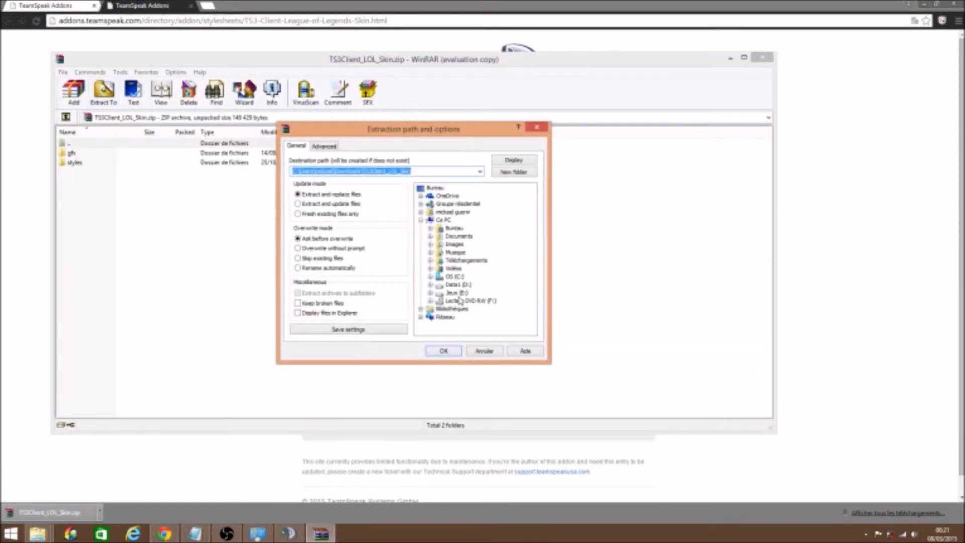
pyautogui.click(462, 236)
pyautogui.click(444, 350)
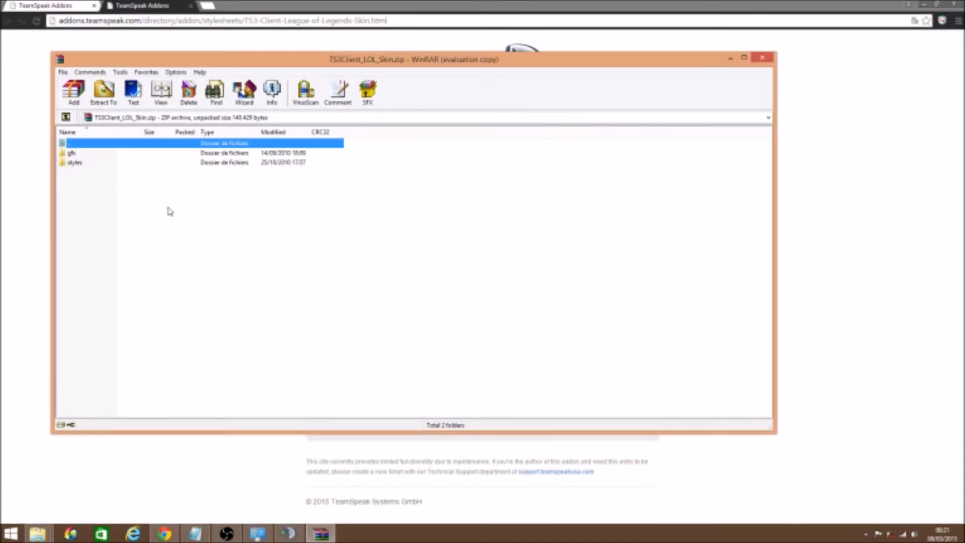
pyautogui.click(763, 59)
# - Switch to File Explorer and locate the extracted gfx and styles folders in Documents
pyautogui.moveTo(38, 534)
pyautogui.click(56, 502)
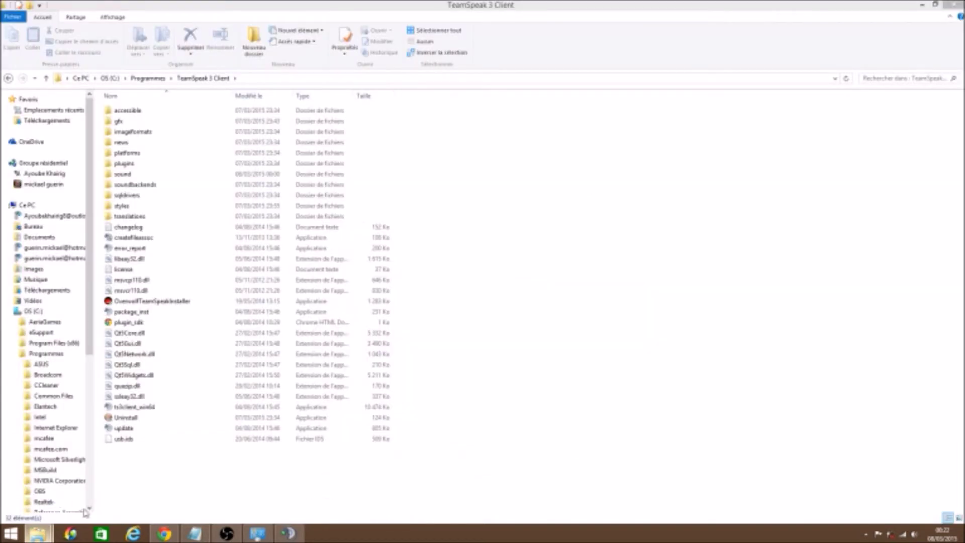
pyautogui.click(176, 489)
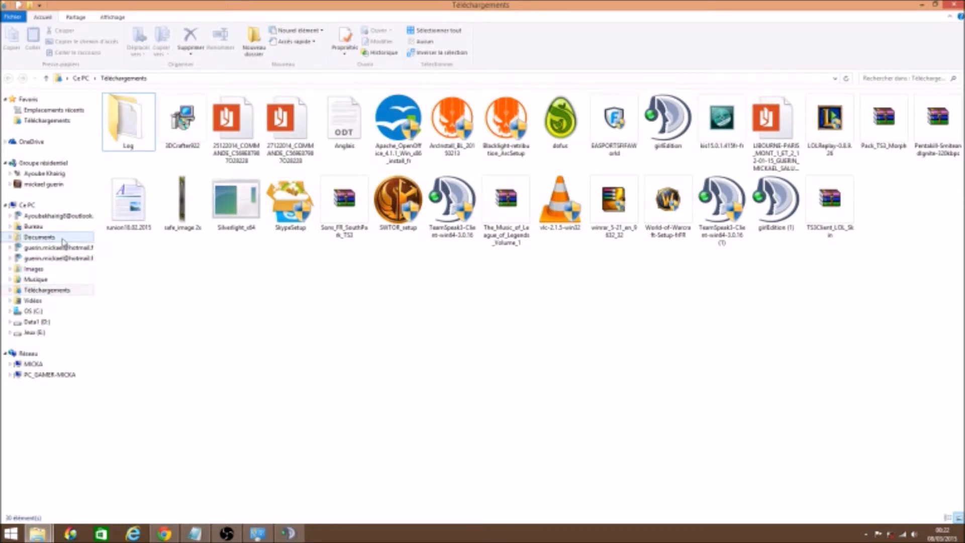
pyautogui.click(40, 237)
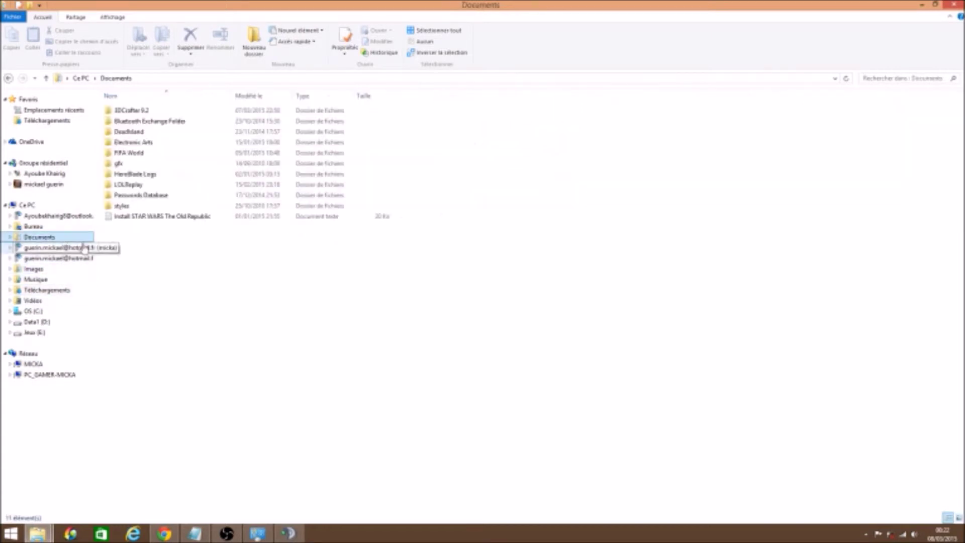
pyautogui.click(161, 167)
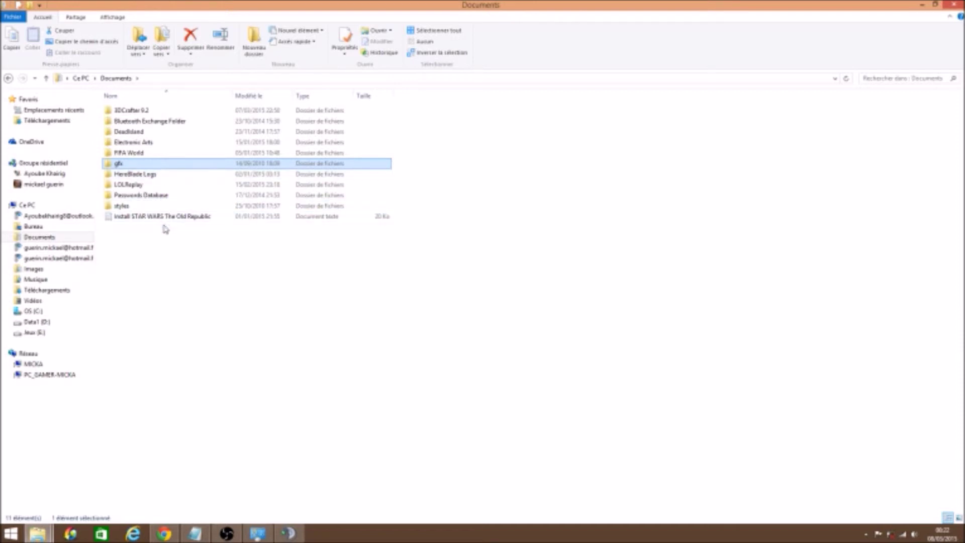
pyautogui.doubleClick(157, 209)
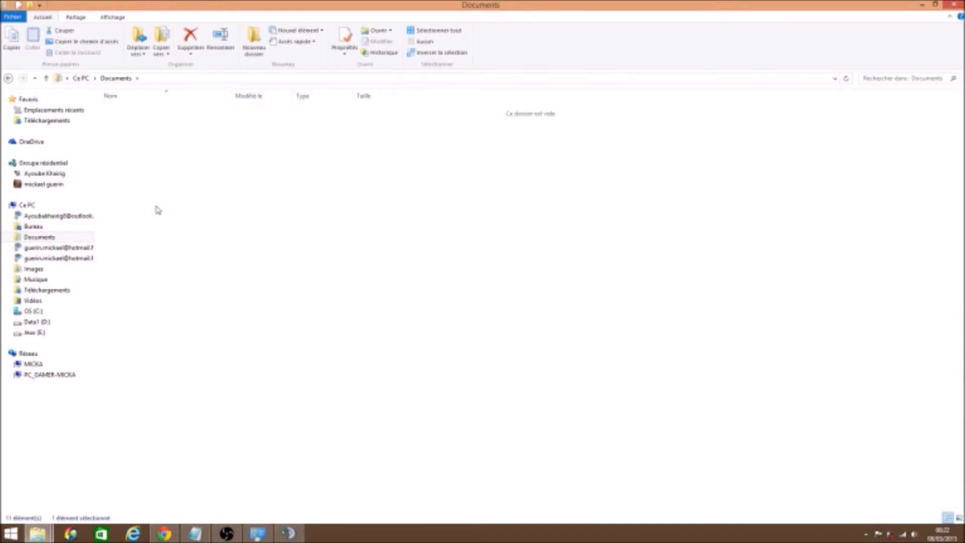
pyautogui.click(9, 79)
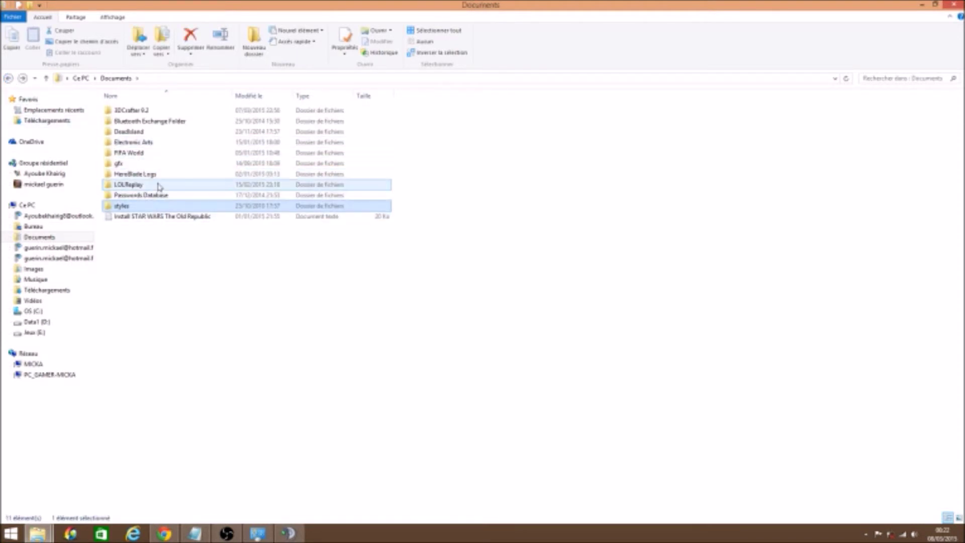
# - Create a new folder named "Tuto ts3" in Documents
pyautogui.click(168, 244)
pyautogui.rightClick(168, 245)
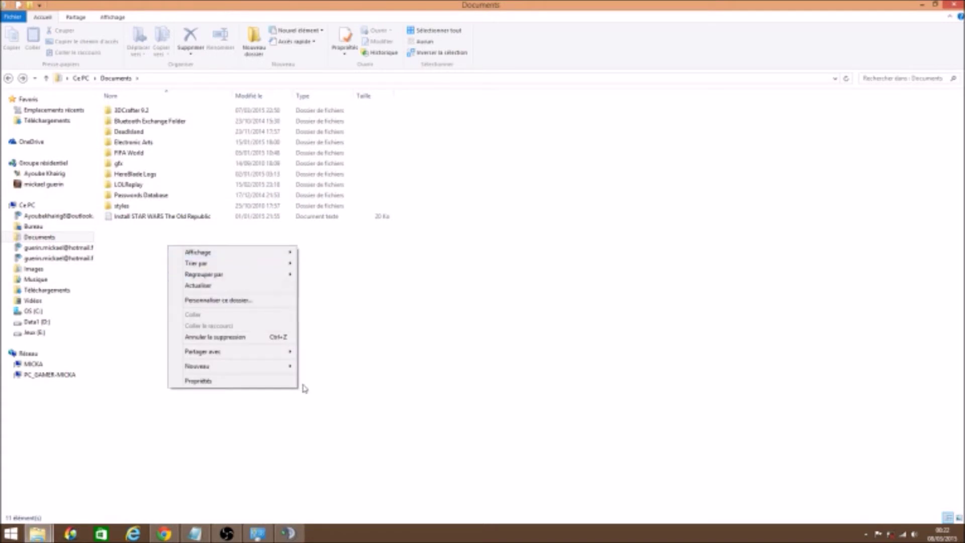
pyautogui.moveTo(284, 367)
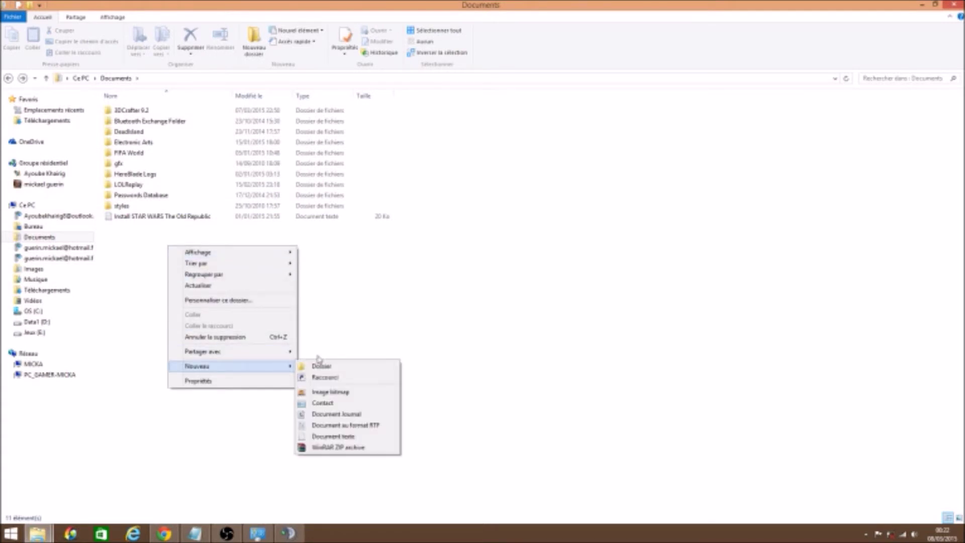
pyautogui.click(325, 366)
pyautogui.write('TUTO')
pyautogui.press('BackSpace')
pyautogui.press('BackSpace')
pyautogui.write('uto t')
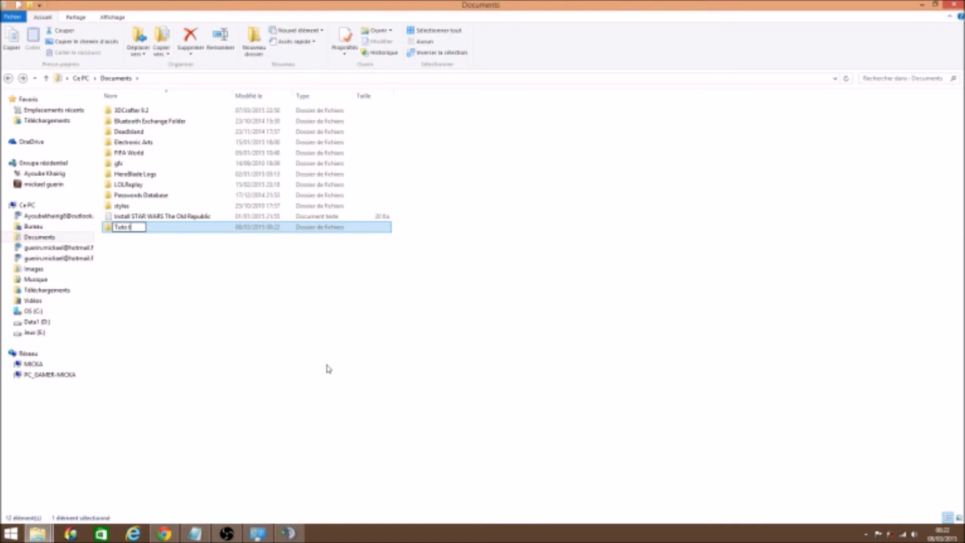
pyautogui.write('s3')
pyautogui.press('Return')
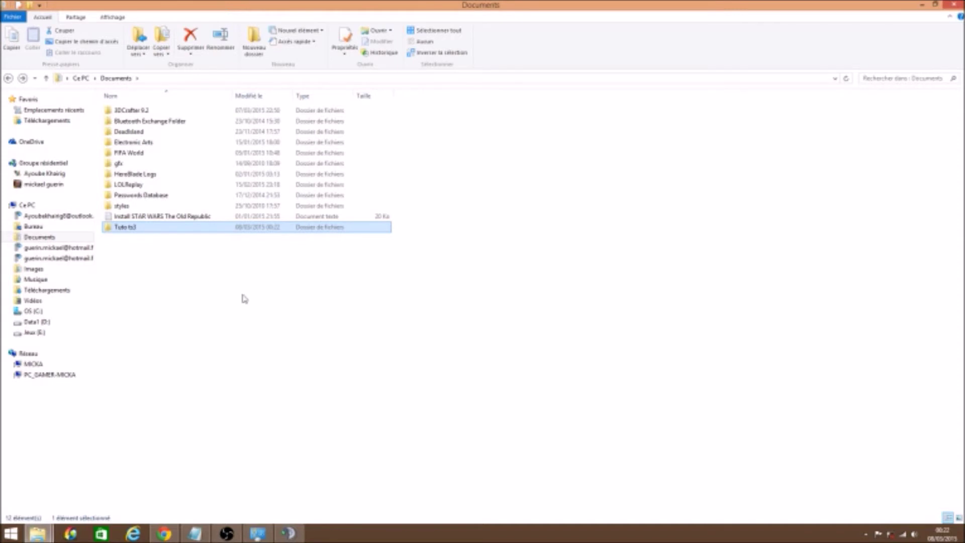
# - Examine the contents of the extracted styles and gfx folders and return to Documents
pyautogui.doubleClick(154, 206)
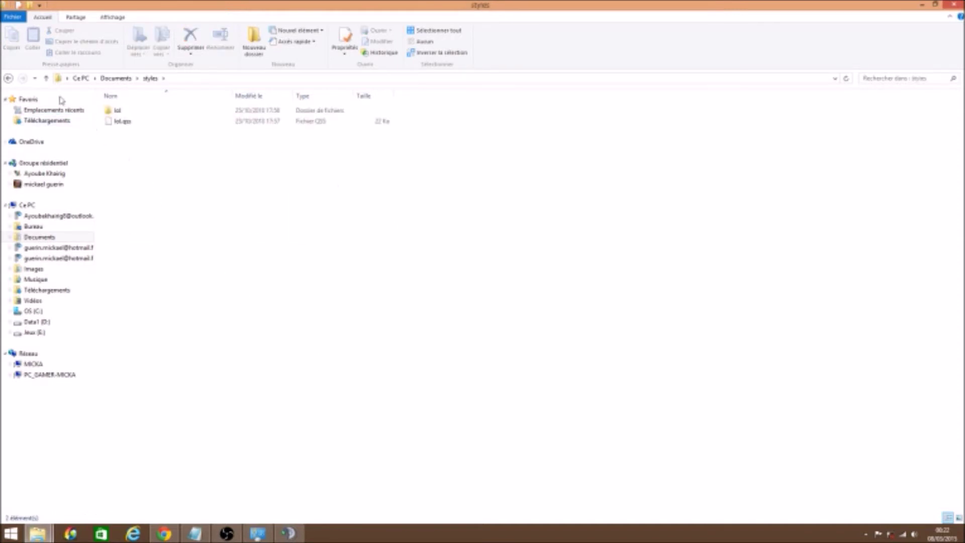
pyautogui.click(8, 78)
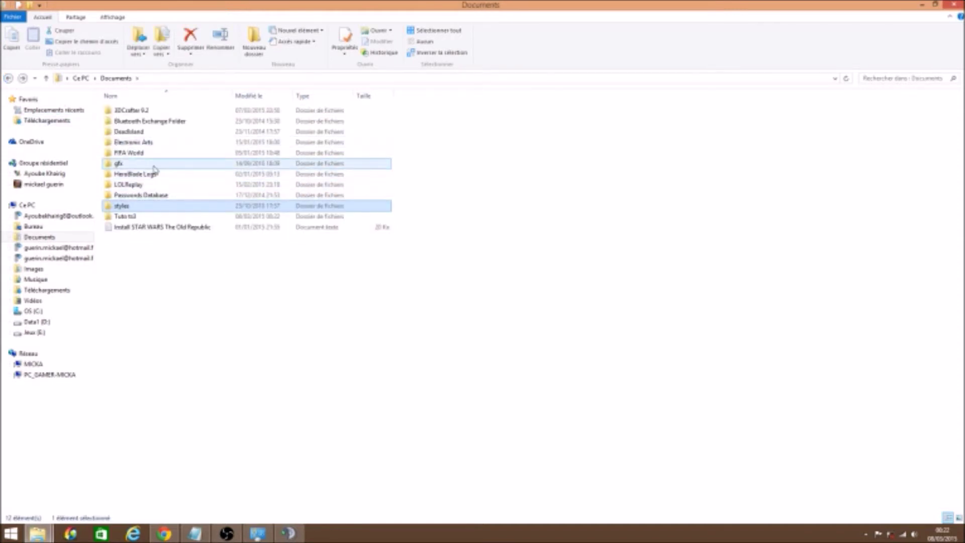
pyautogui.doubleClick(155, 165)
pyautogui.doubleClick(143, 117)
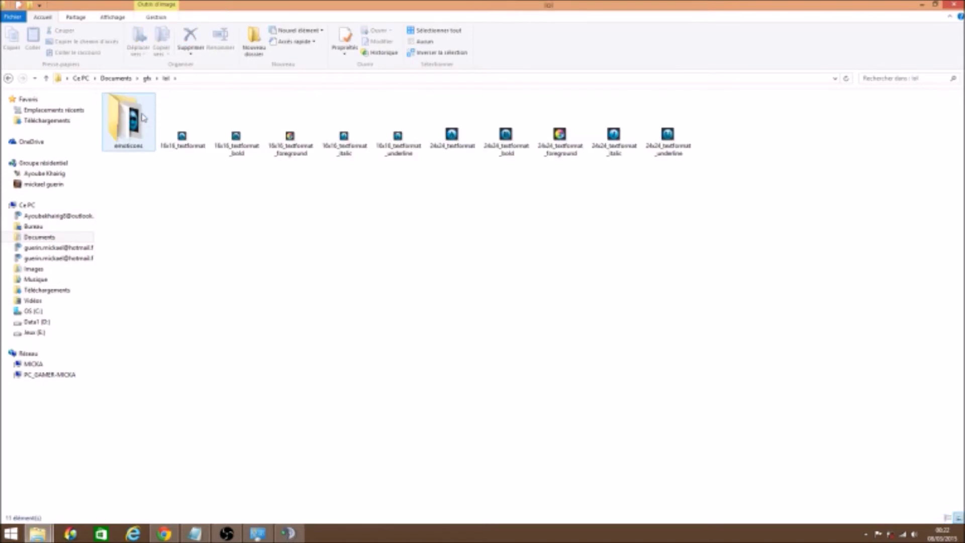
pyautogui.click(8, 77)
pyautogui.click(8, 78)
# - Move the gfx and styles folders into the Tuto ts3 folder and check its contents
pyautogui.moveTo(145, 165); pyautogui.dragTo(154, 212)
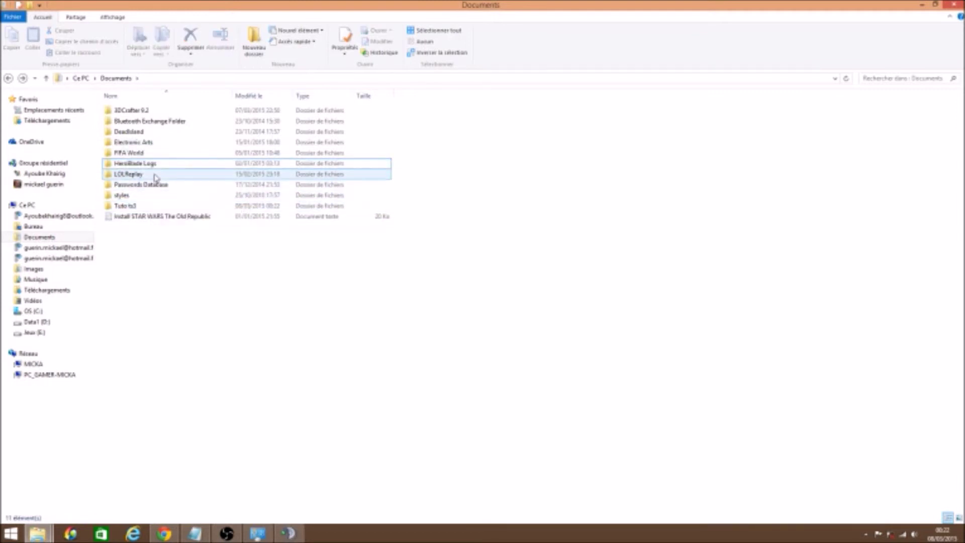
pyautogui.moveTo(152, 198); pyautogui.dragTo(132, 205)
pyautogui.doubleClick(129, 196)
pyautogui.moveTo(176, 174); pyautogui.dragTo(151, 151)
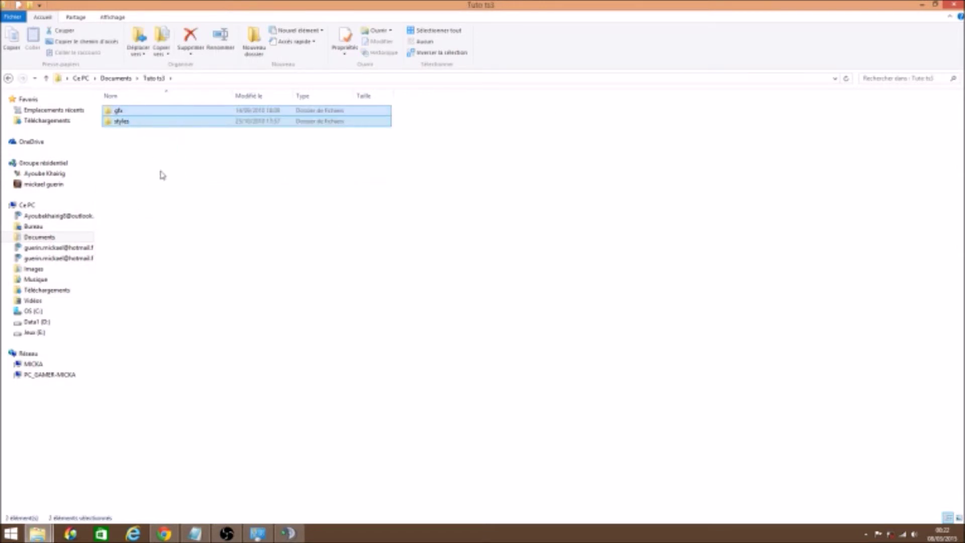
pyautogui.click(8, 78)
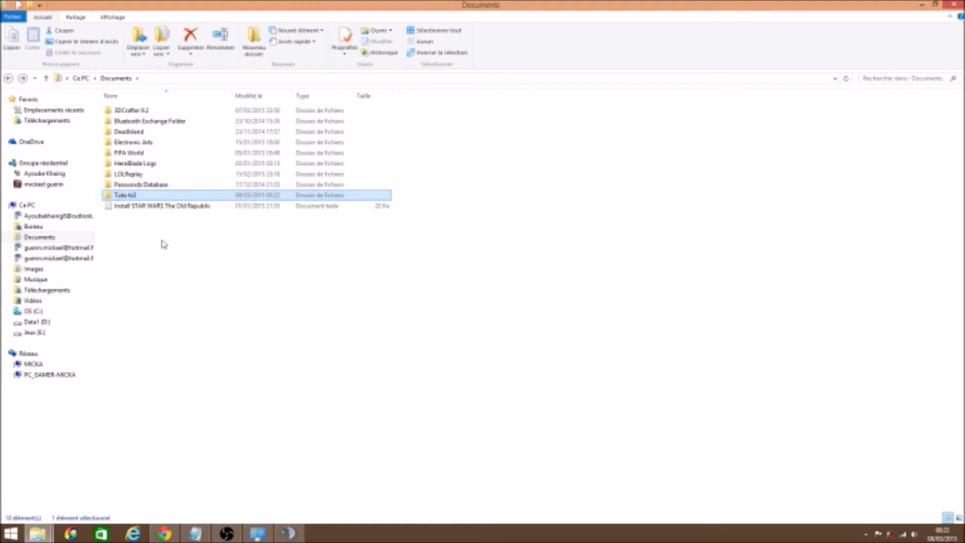
# - Copy both the gfx and styles folders from inside the Tuto ts3 folder
pyautogui.doubleClick(144, 196)
pyautogui.moveTo(143, 147); pyautogui.dragTo(121, 114)
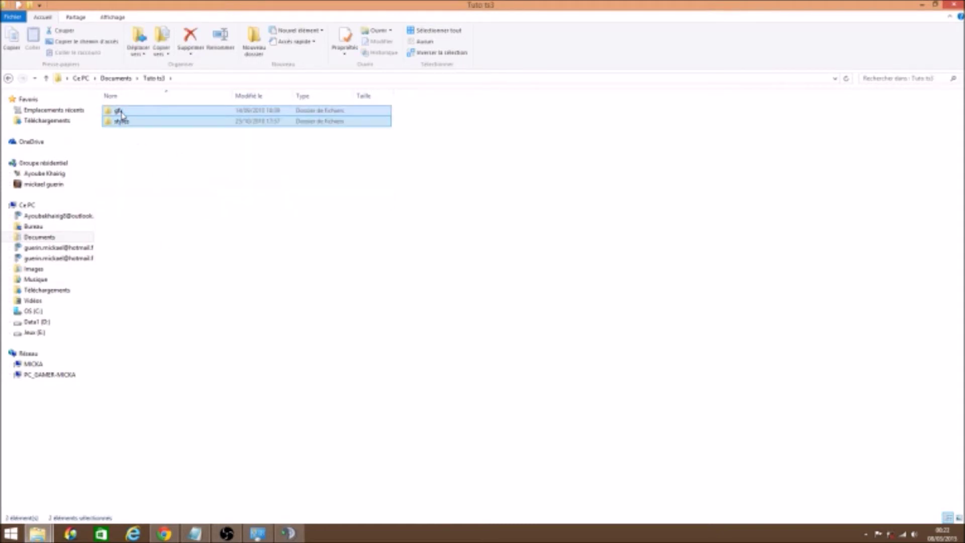
pyautogui.hotkey('ctrl', 'c')
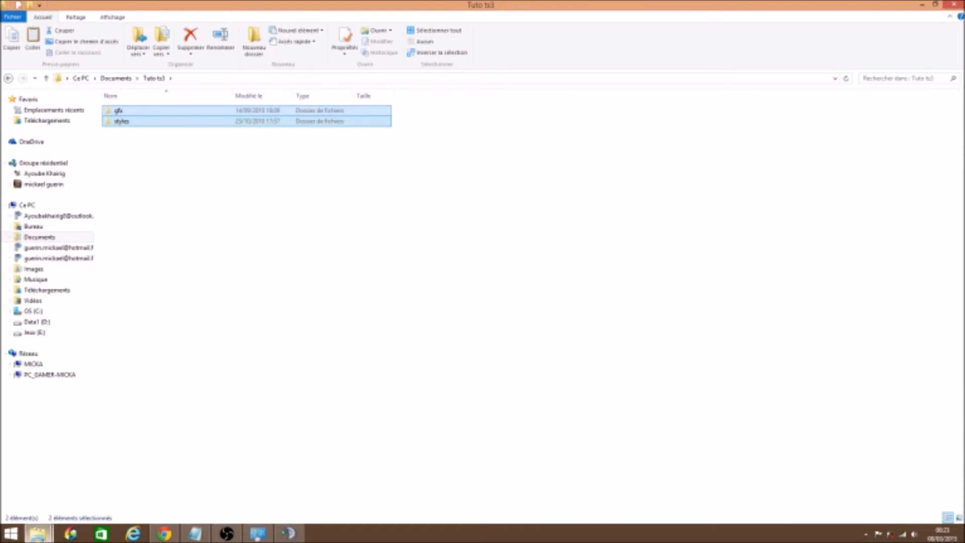
# - Open the styles folder of the TeamSpeak 3 Client installation under Programmes on the C: drive
pyautogui.moveTo(45, 538)
pyautogui.click(83, 495)
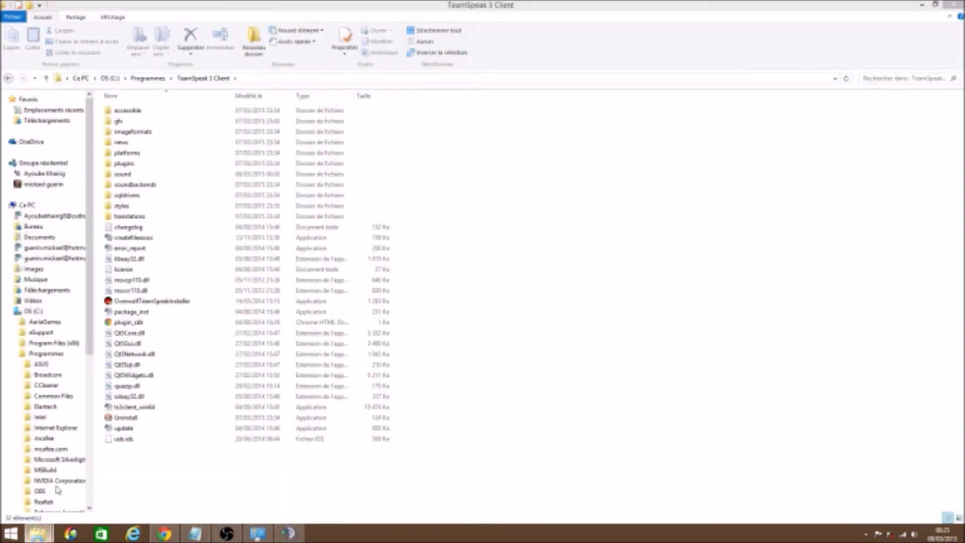
pyautogui.press('BackSpace')
pyautogui.click(80, 77)
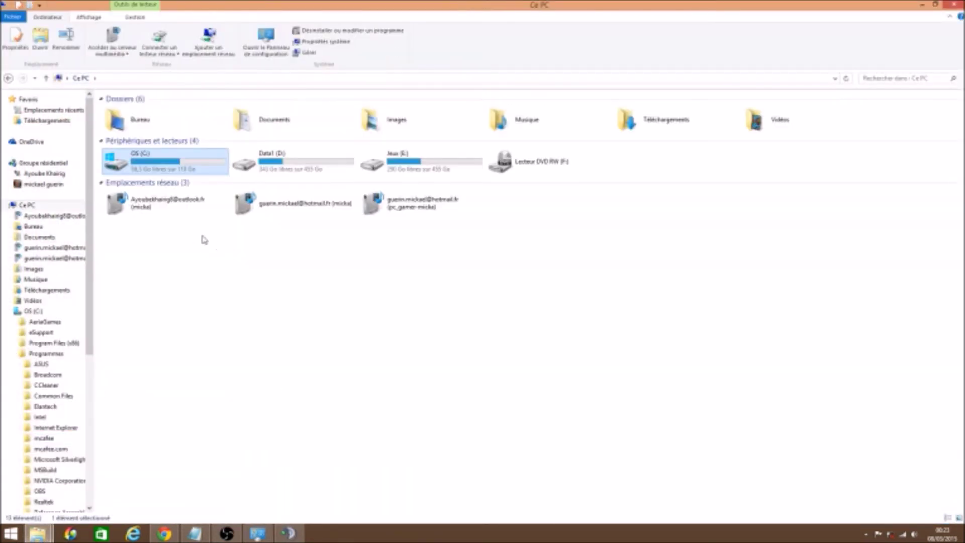
pyautogui.doubleClick(172, 164)
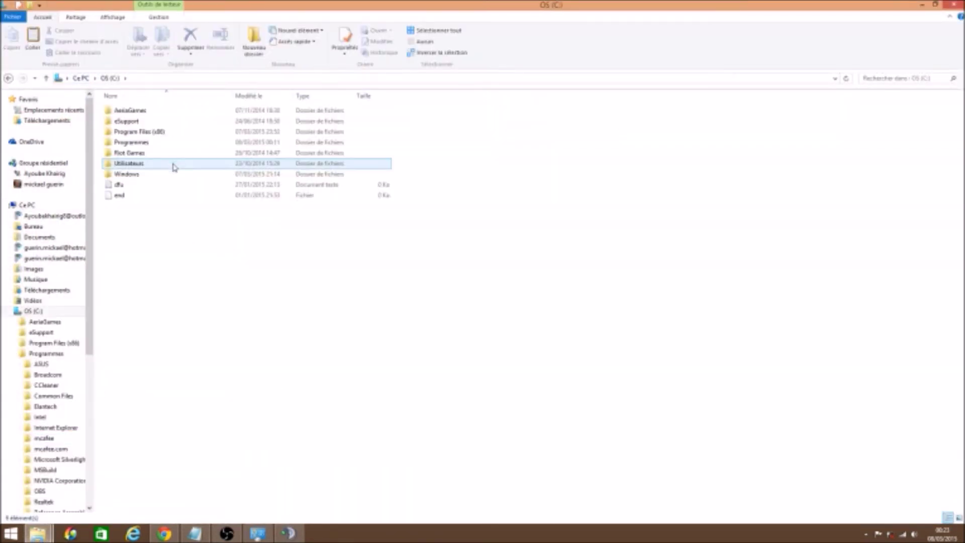
pyautogui.doubleClick(159, 141)
pyautogui.doubleClick(161, 272)
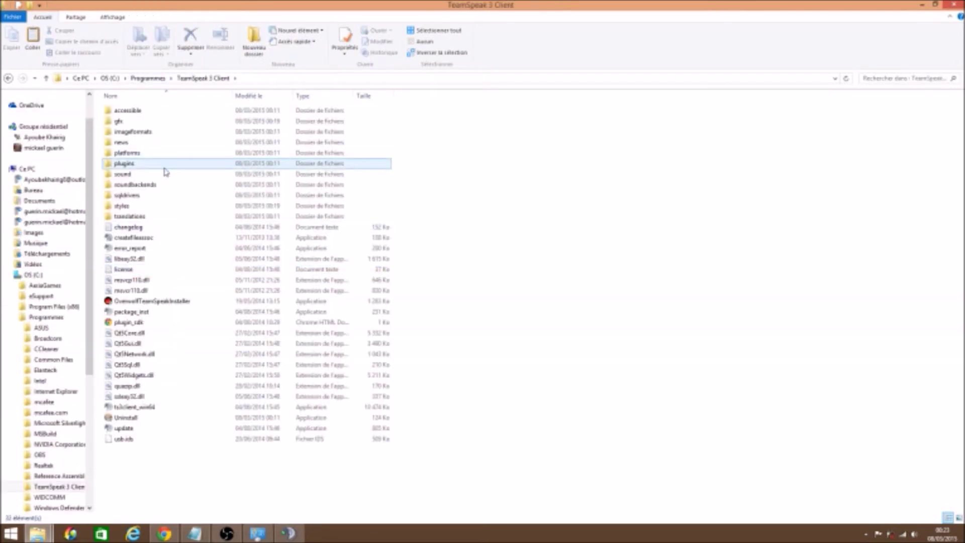
pyautogui.doubleClick(162, 206)
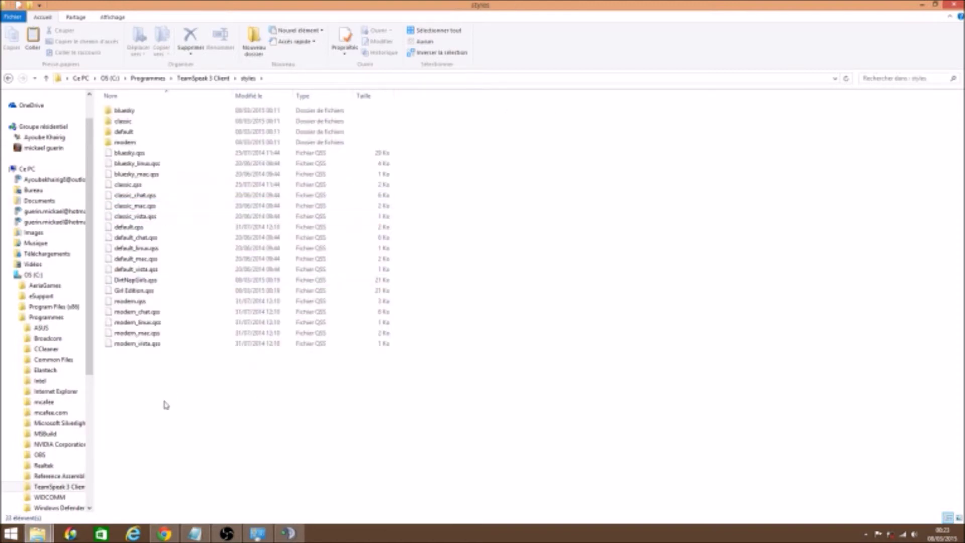
# - Move the gfx and styles folders from Tuto ts3 into the TeamSpeak styles folder, granting administrator permission for both
pyautogui.hotkey('ctrl', 'v')
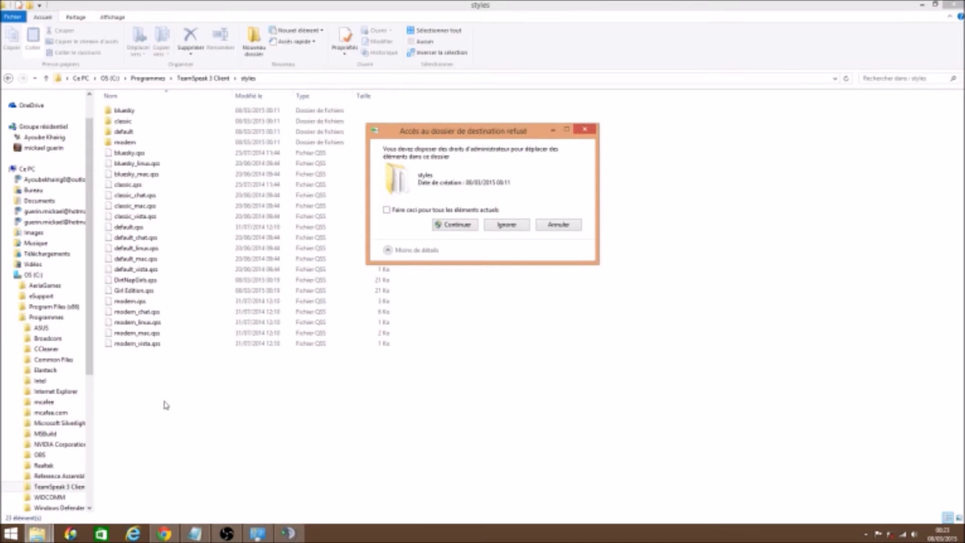
pyautogui.click(455, 225)
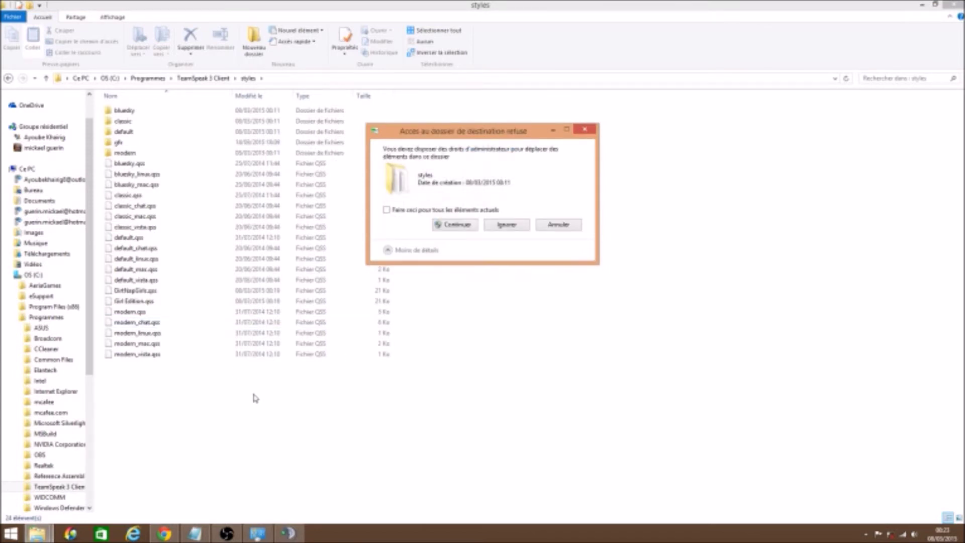
pyautogui.click(457, 225)
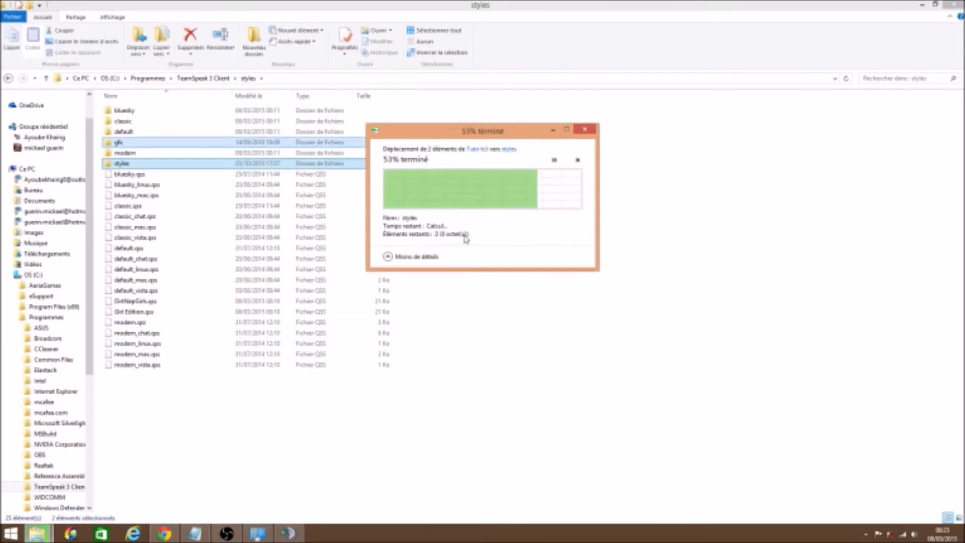
pyautogui.click(272, 422)
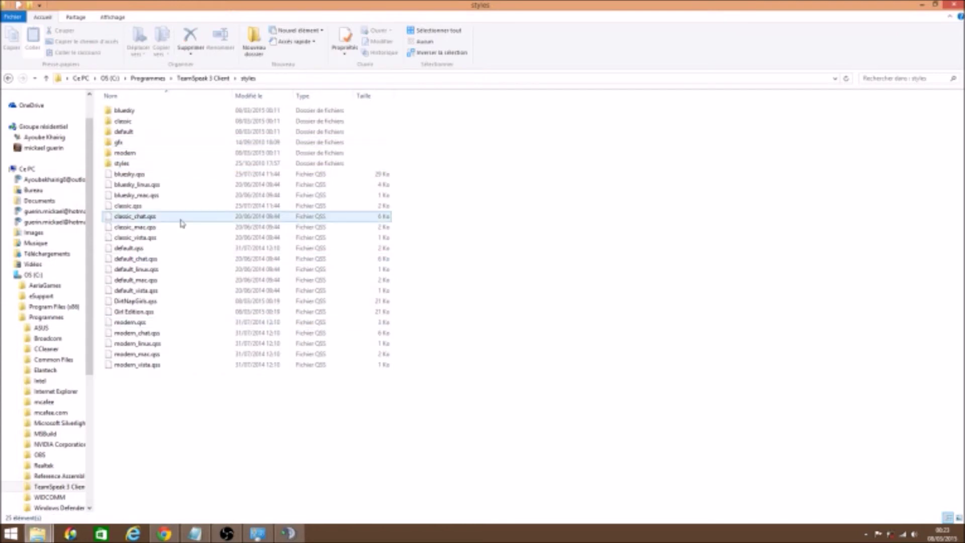
# - Check the contents of the nested styles folder and return to the TeamSpeak styles folder
pyautogui.doubleClick(168, 165)
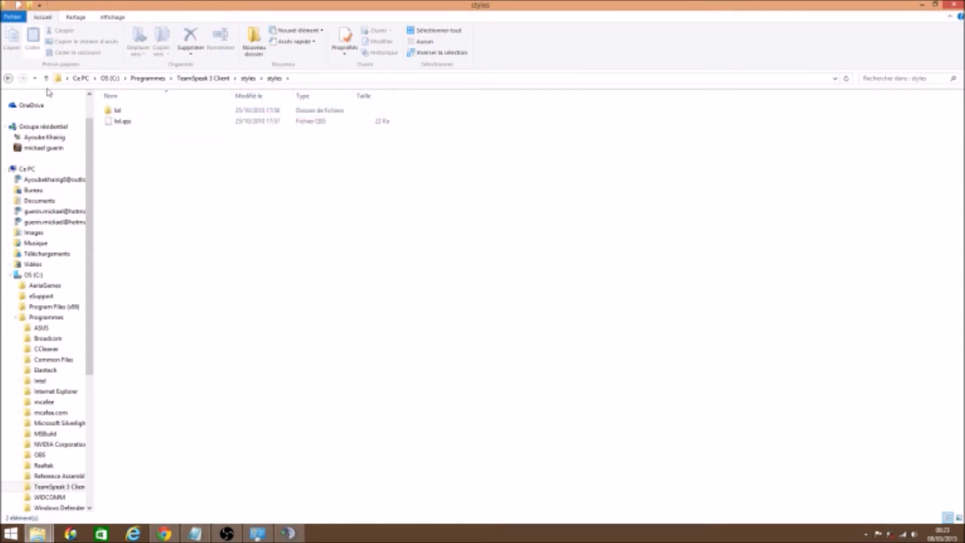
pyautogui.click(9, 78)
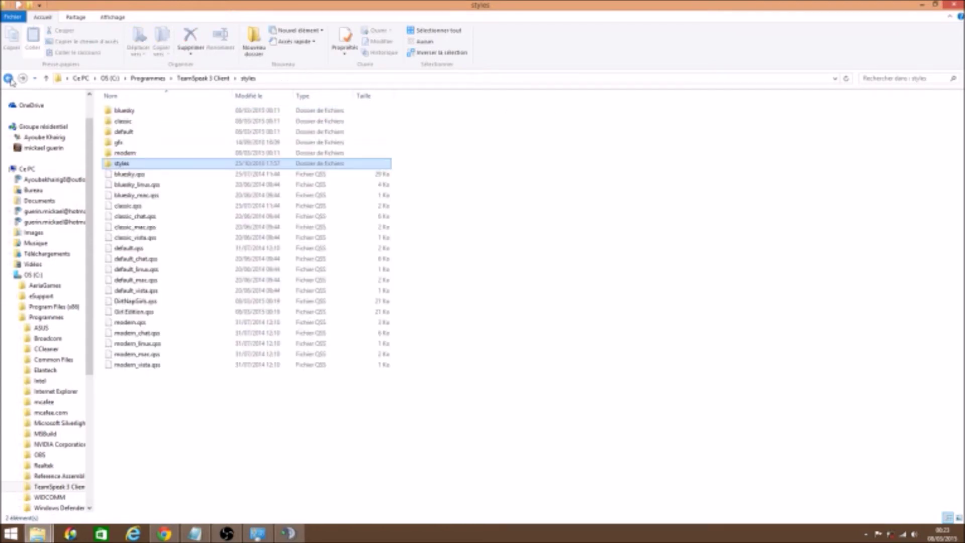
pyautogui.doubleClick(135, 166)
pyautogui.click(9, 79)
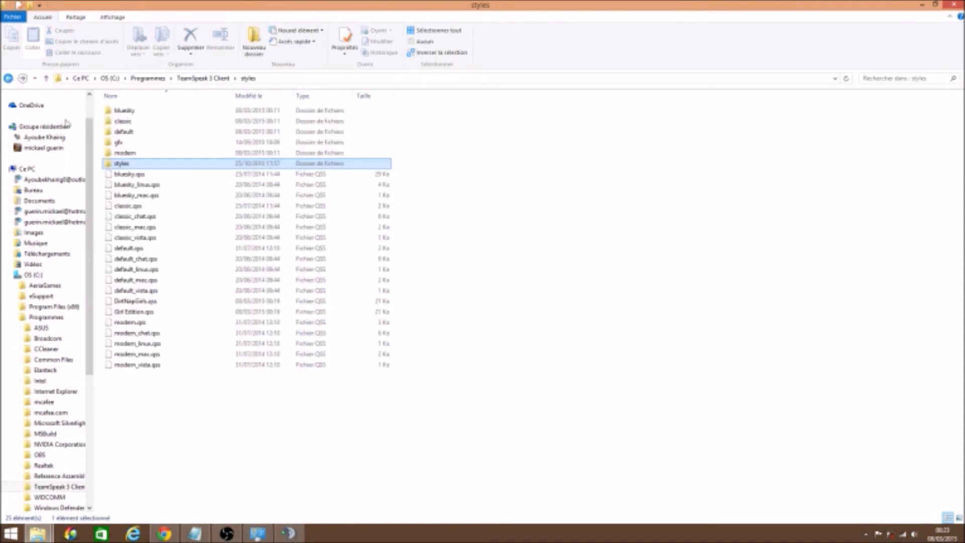
# - Minimize the open Explorer and browser windows and close the running TeamSpeak client
pyautogui.click(921, 5)
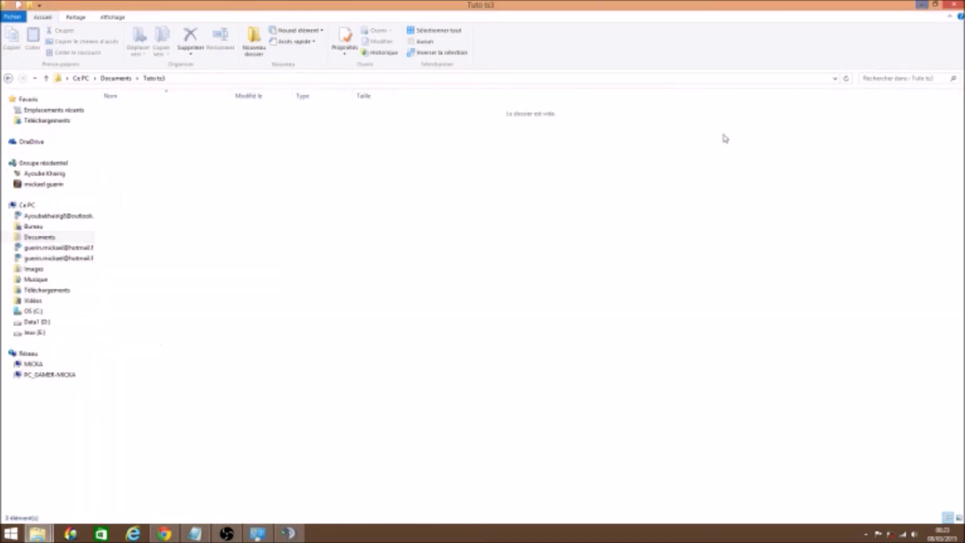
pyautogui.click(920, 5)
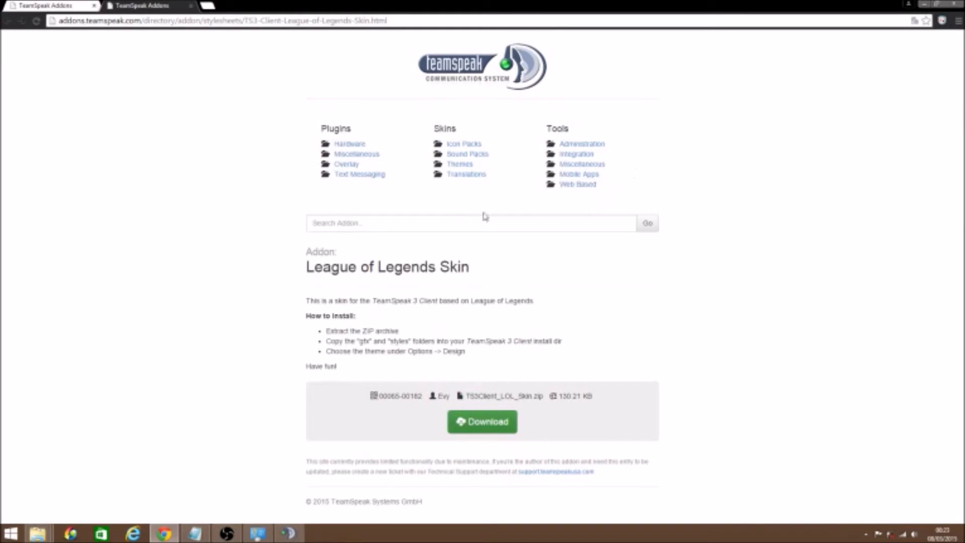
pyautogui.click(923, 4)
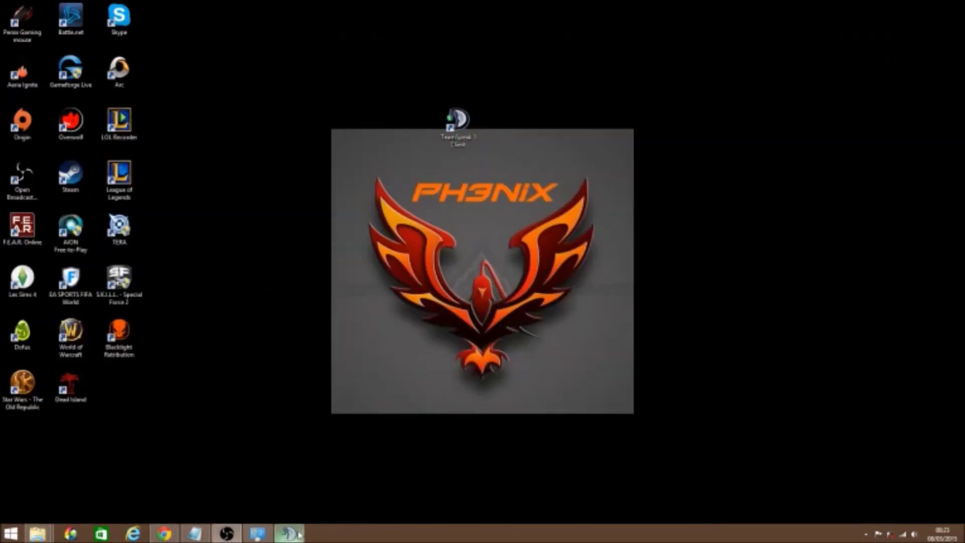
pyautogui.click(288, 533)
pyautogui.click(951, 4)
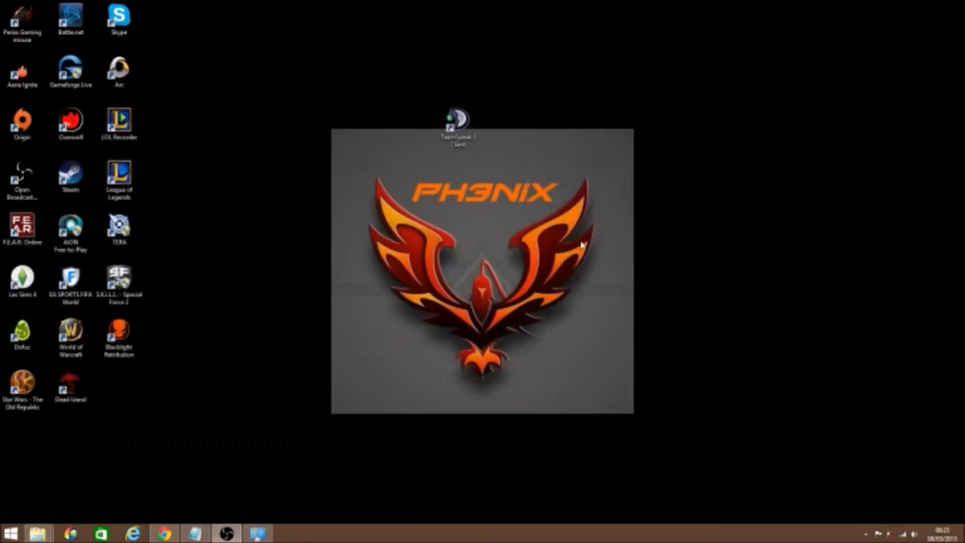
# - Relaunch TeamSpeak to check the theme choices in the Design options, and close the client again
pyautogui.doubleClick(457, 121)
pyautogui.click(171, 16)
pyautogui.click(209, 64)
pyautogui.click(435, 175)
pyautogui.click(435, 173)
pyautogui.click(437, 200)
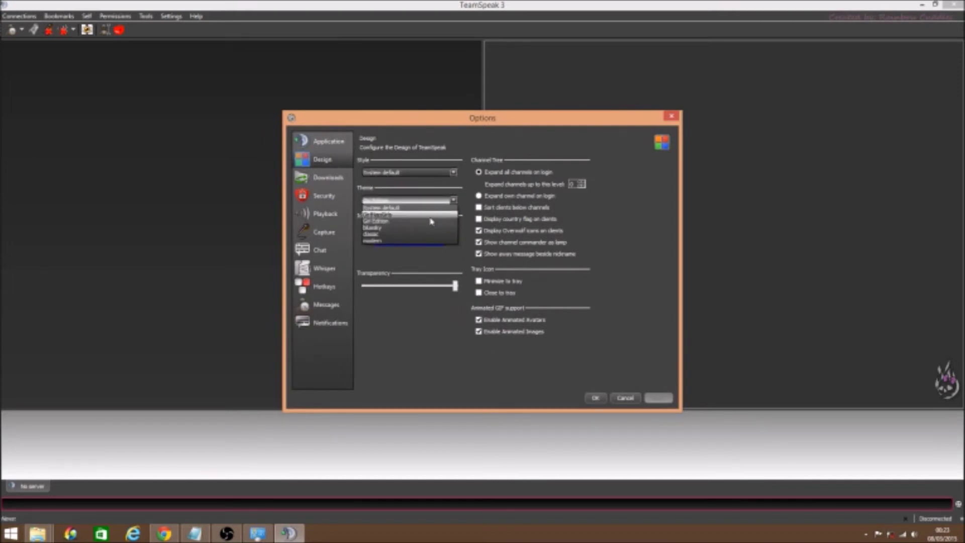
pyautogui.click(430, 221)
pyautogui.click(671, 116)
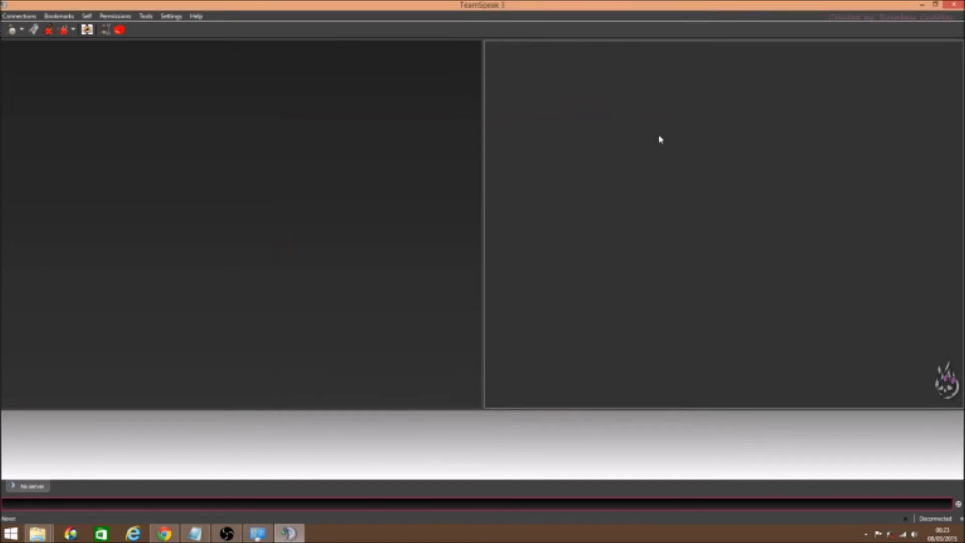
pyautogui.click(922, 6)
# - Move the lol folder and lol.qss from the nested styles folder into the parent TeamSpeak styles folder, granting administrator permission
pyautogui.moveTo(38, 534)
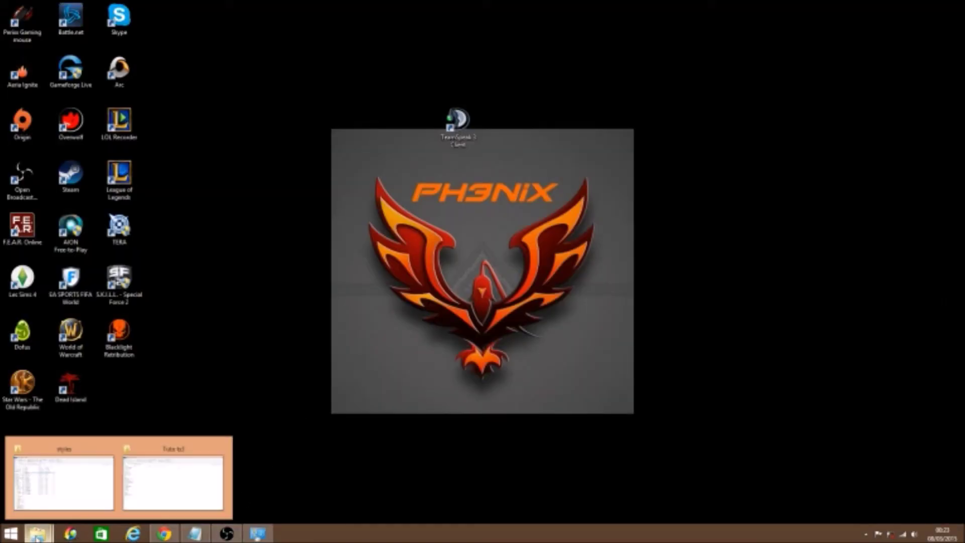
pyautogui.click(53, 502)
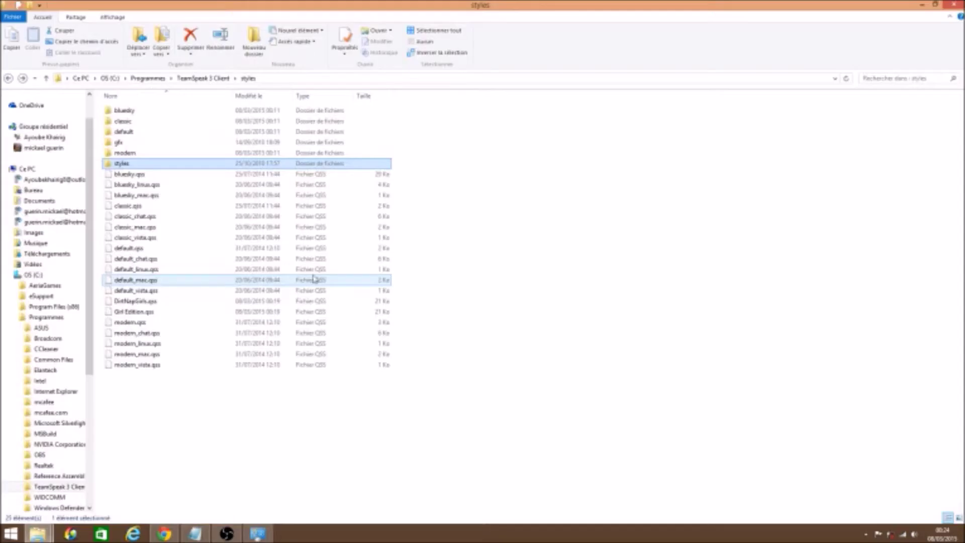
pyautogui.doubleClick(151, 163)
pyautogui.moveTo(171, 154); pyautogui.dragTo(143, 111)
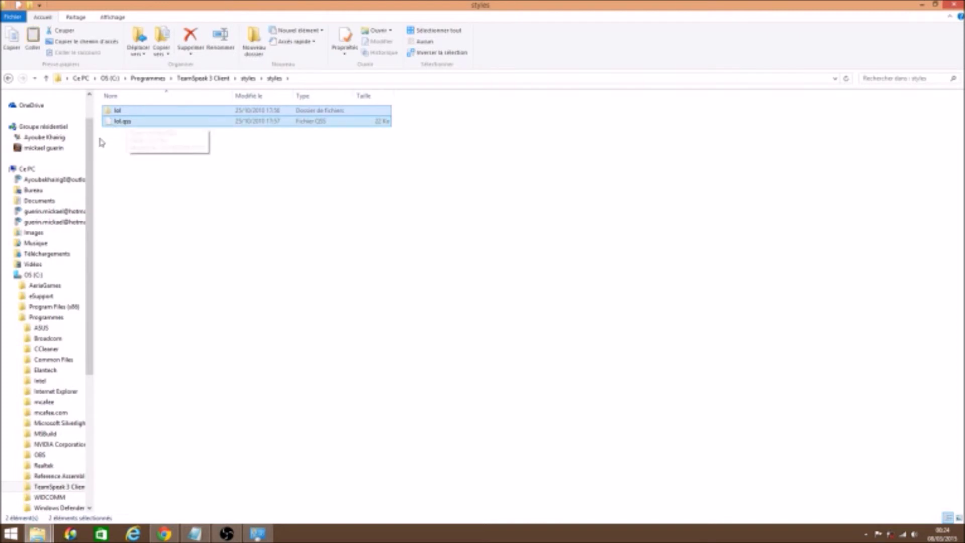
pyautogui.click(8, 78)
pyautogui.click(218, 421)
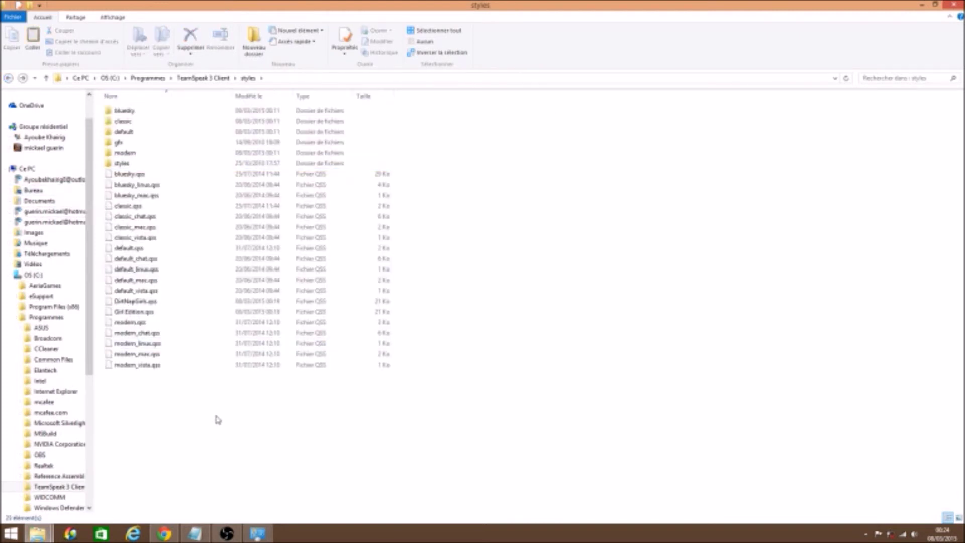
pyautogui.hotkey('ctrl', 'v')
pyautogui.click(469, 226)
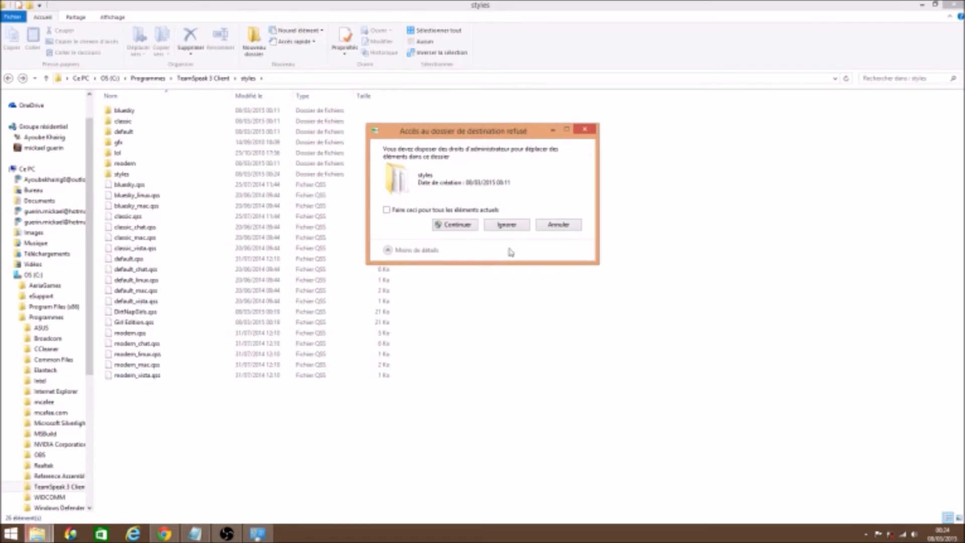
pyautogui.click(457, 225)
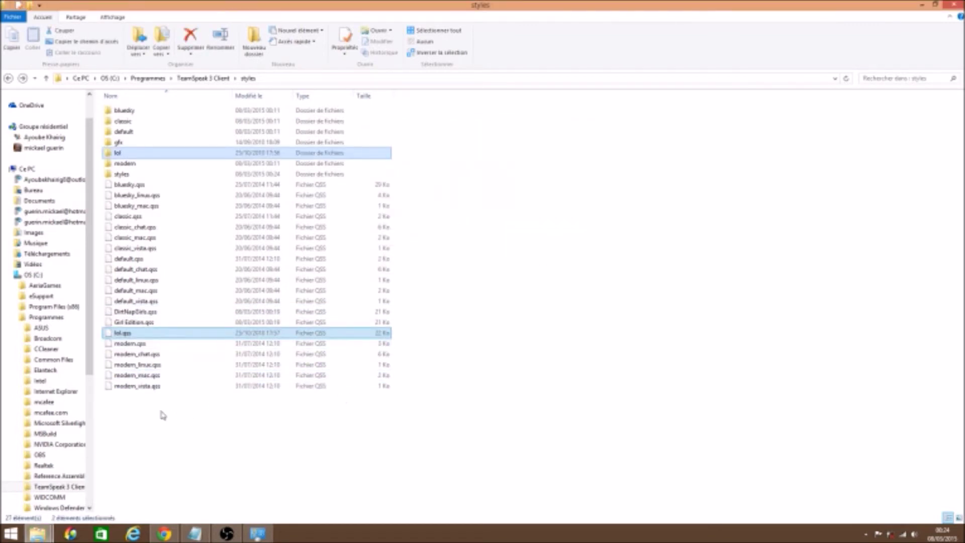
# - Check inside the nested styles folder and delete it from the TeamSpeak styles folder
pyautogui.click(140, 334)
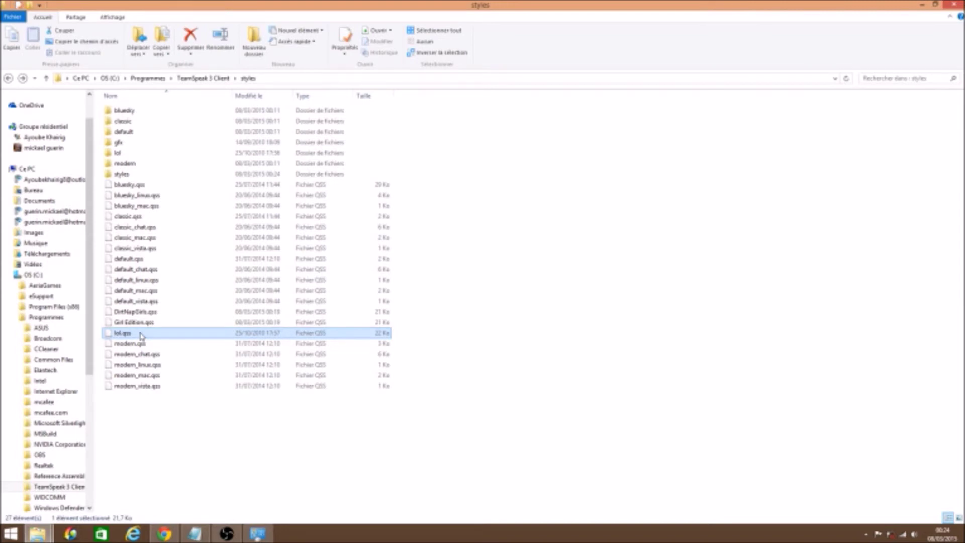
pyautogui.doubleClick(168, 175)
pyautogui.click(10, 80)
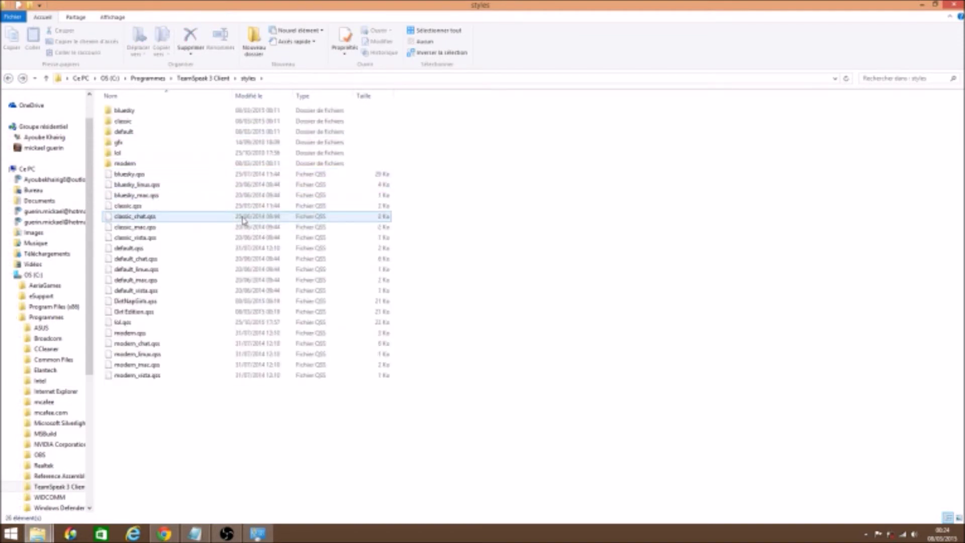
# - Examine the contents of gfx and its lol subfolder and return to the TeamSpeak styles folder
pyautogui.doubleClick(131, 143)
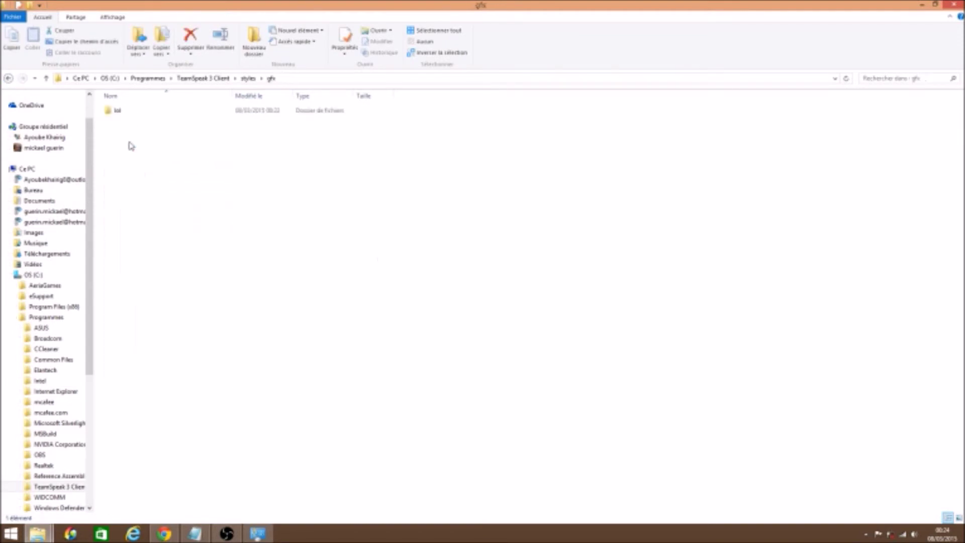
pyautogui.doubleClick(130, 109)
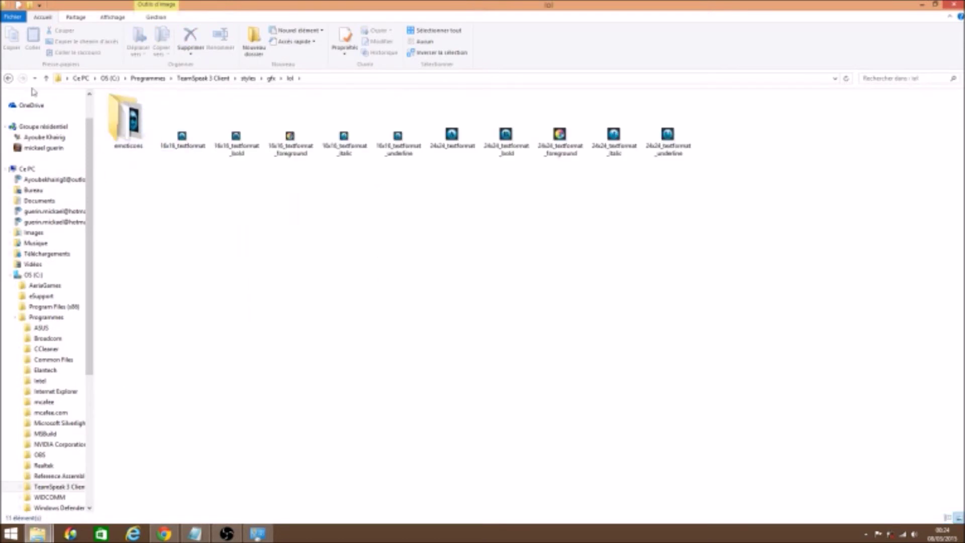
pyautogui.click(9, 79)
pyautogui.click(9, 79)
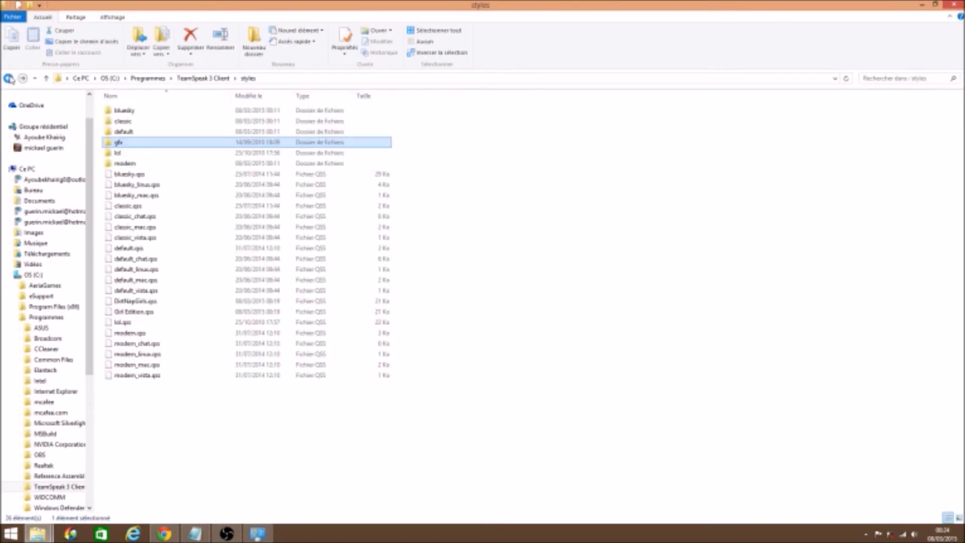
# - Relaunch TeamSpeak from the desktop and apply the lol theme in the Design options
pyautogui.click(961, 7)
pyautogui.doubleClick(458, 123)
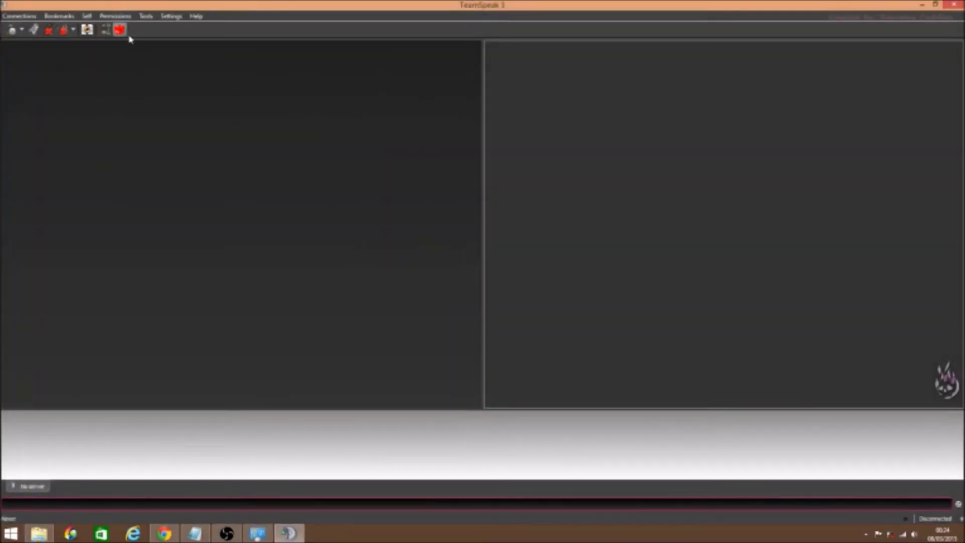
pyautogui.click(116, 16)
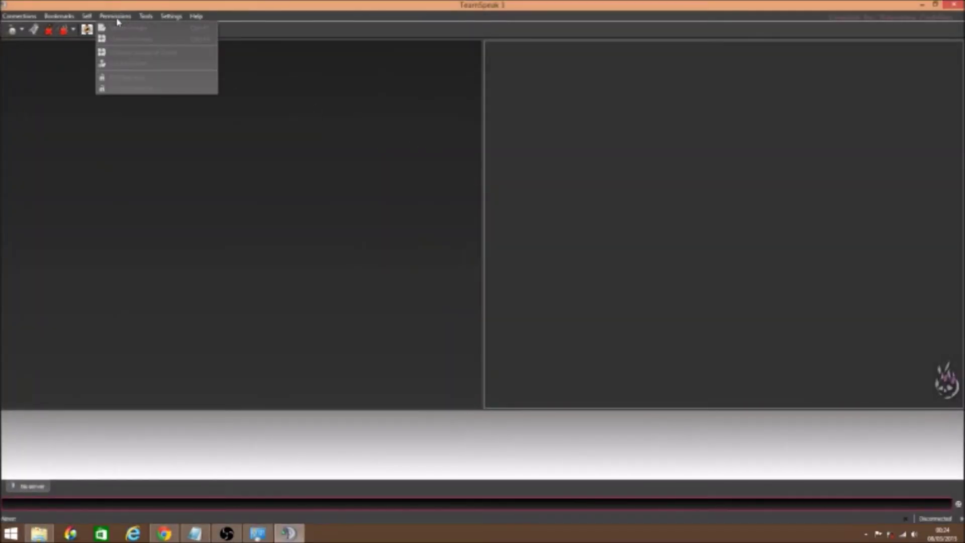
pyautogui.moveTo(163, 20)
pyautogui.click(189, 67)
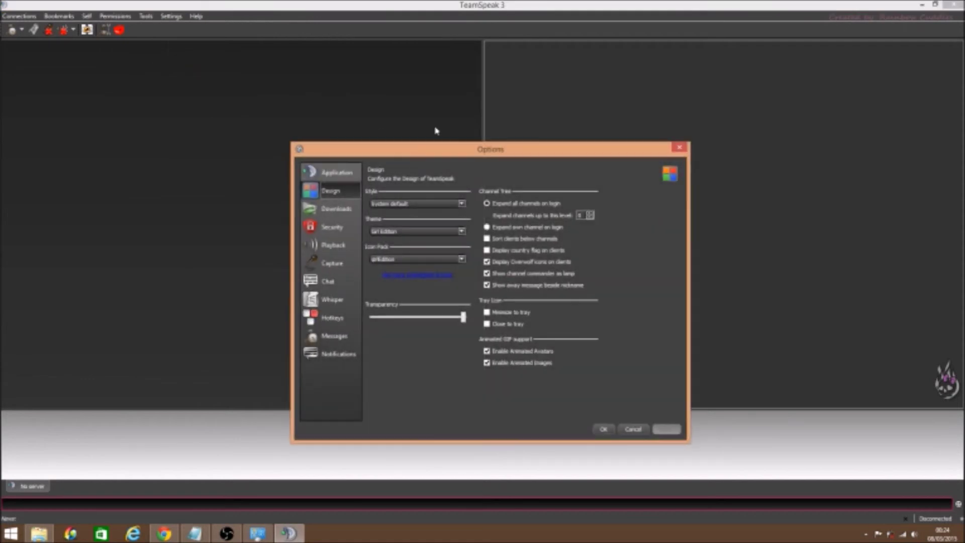
pyautogui.click(433, 231)
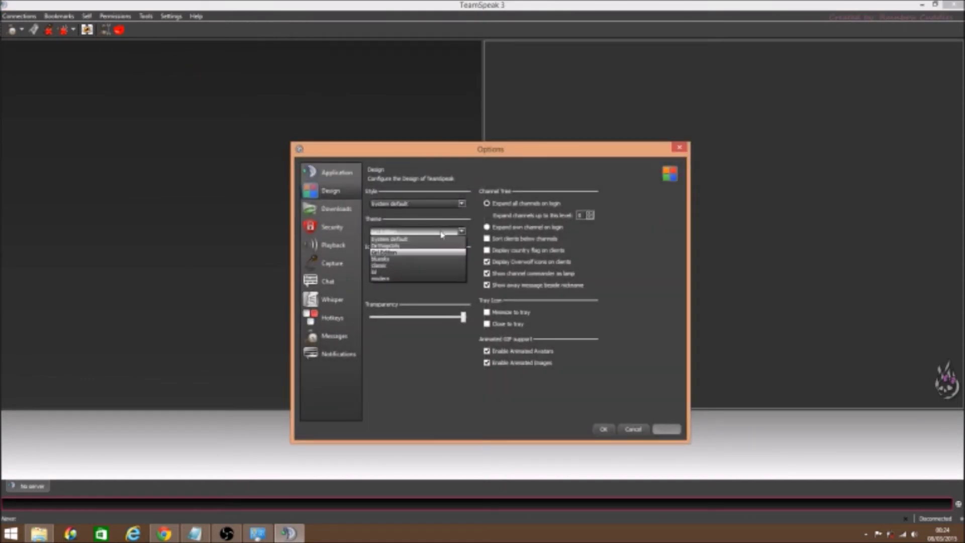
pyautogui.click(422, 272)
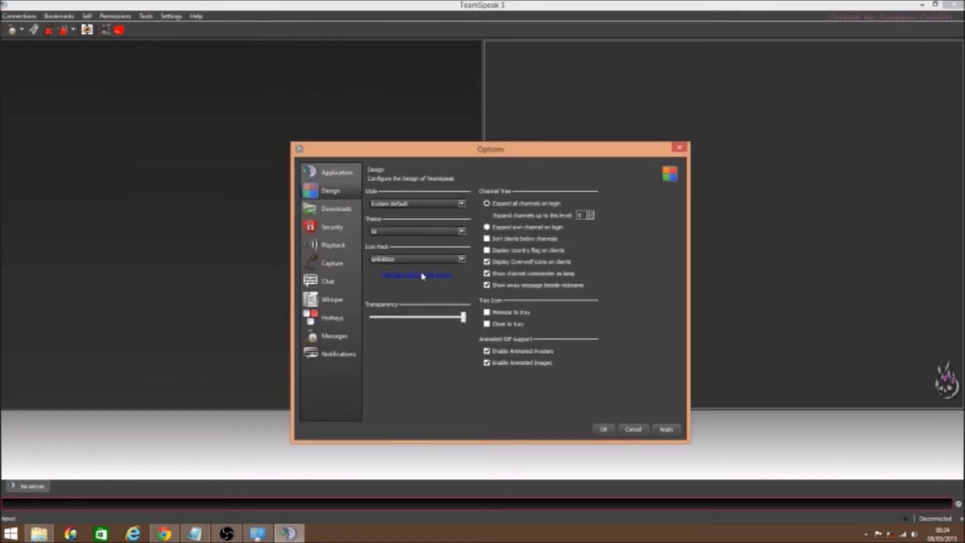
pyautogui.click(666, 429)
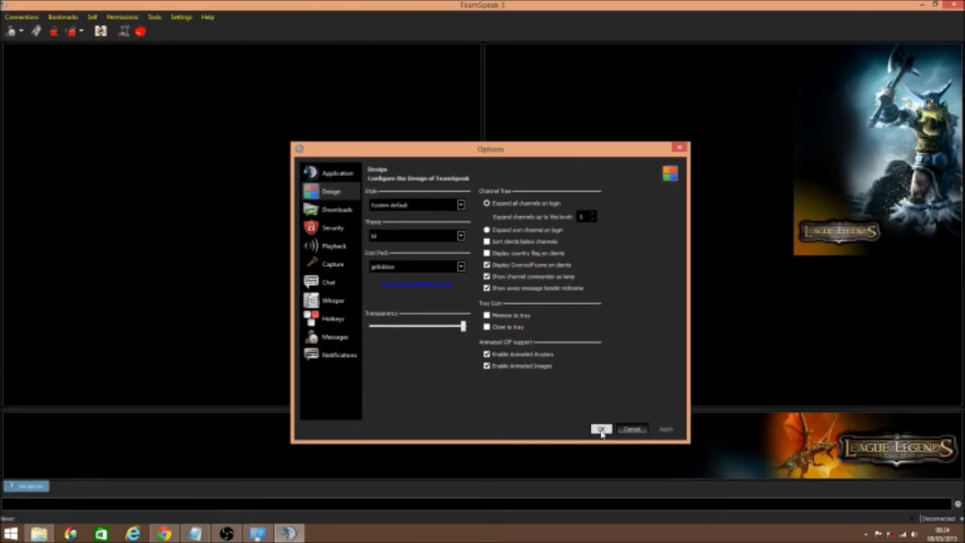
# - Confirm the theme options, review the available icon packs in the Design options, and close TeamSpeak
pyautogui.click(602, 428)
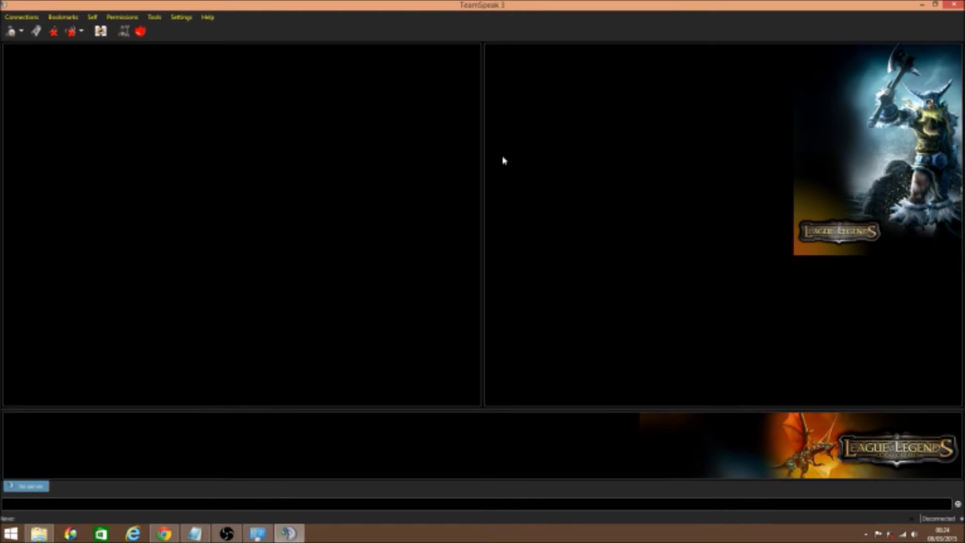
pyautogui.click(182, 17)
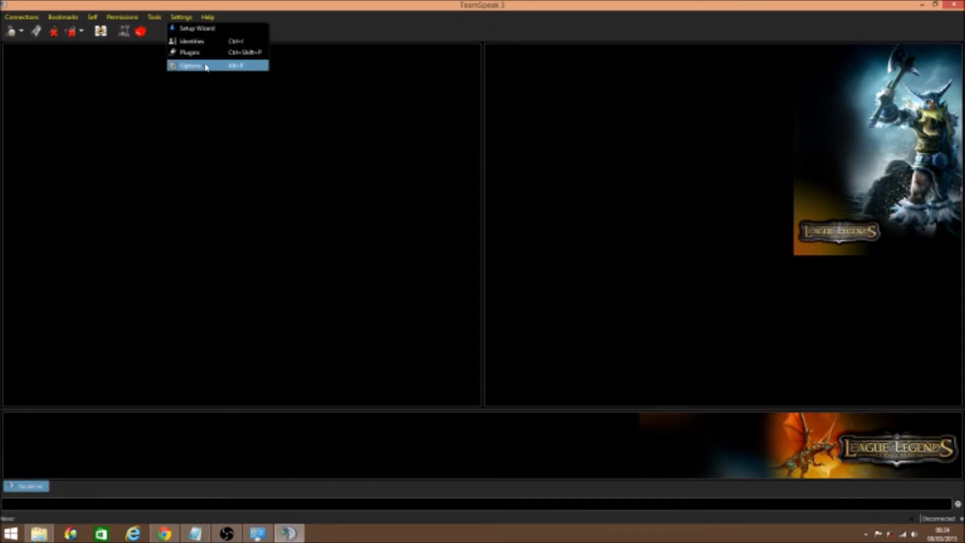
pyautogui.click(206, 65)
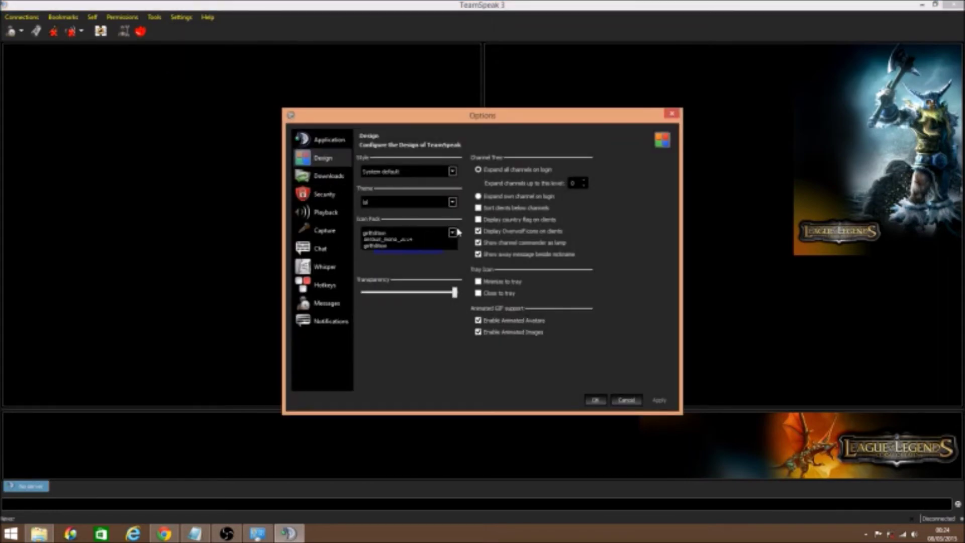
pyautogui.click(423, 232)
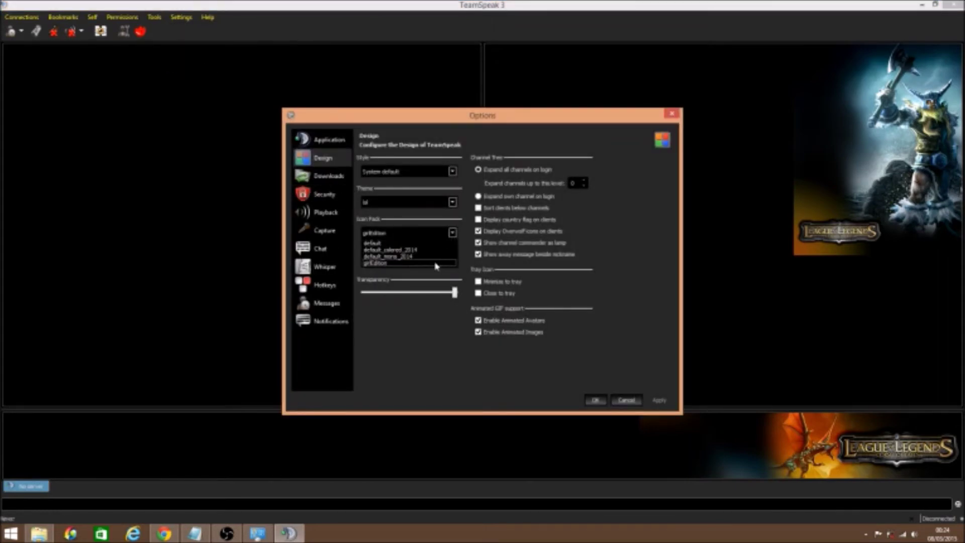
pyautogui.click(638, 249)
pyautogui.click(672, 116)
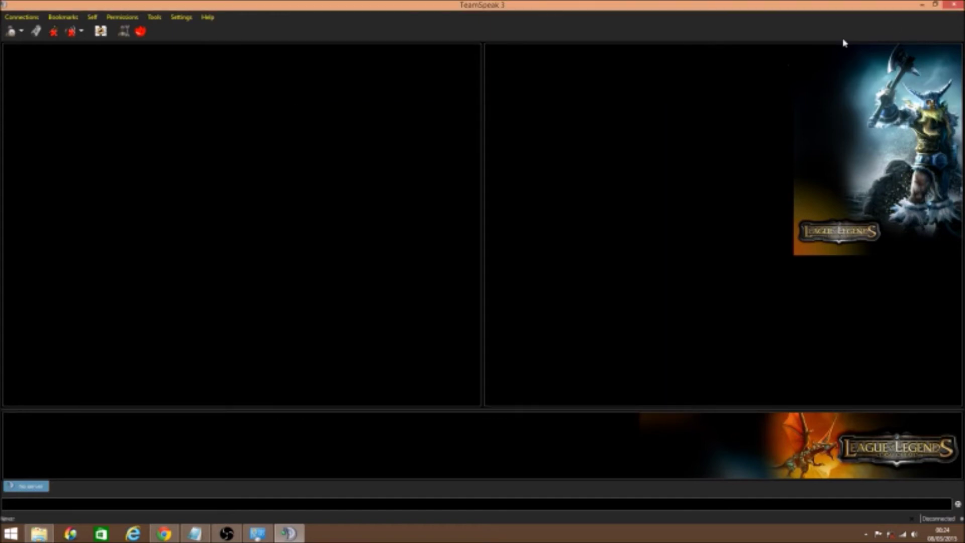
pyautogui.click(957, 4)
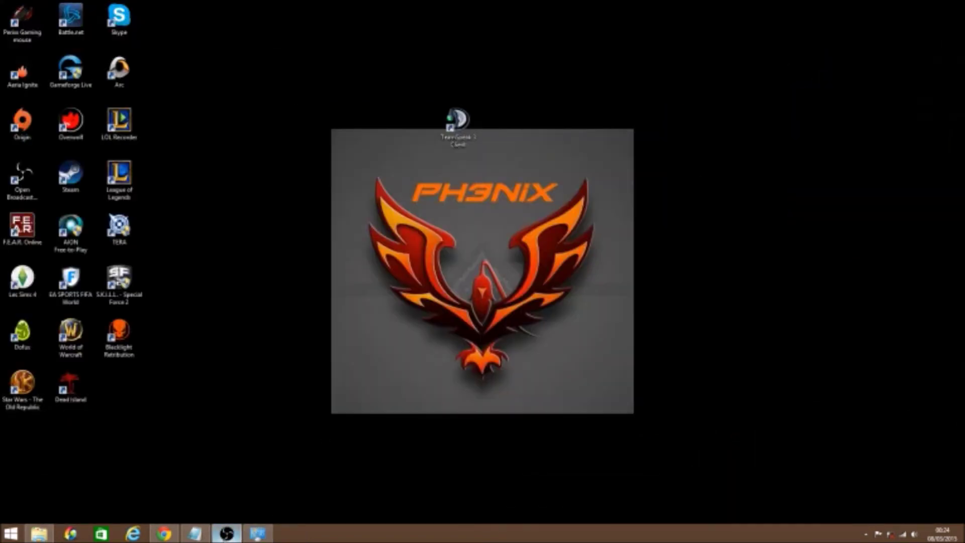
# - Look inside the sound folder of the TeamSpeak 3 Client installation under Programmes on drive C:, and return to the browser
pyautogui.click(164, 534)
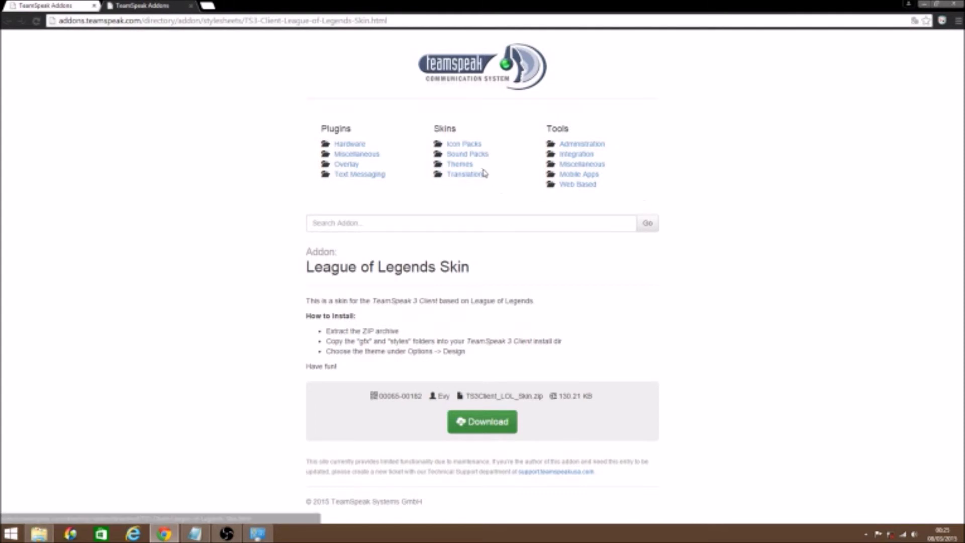
pyautogui.click(40, 531)
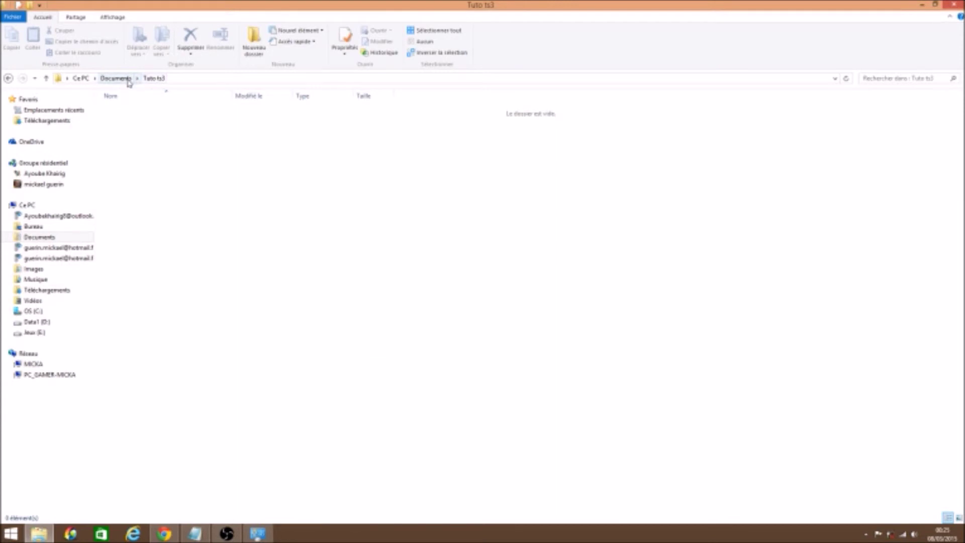
pyautogui.moveTo(38, 536)
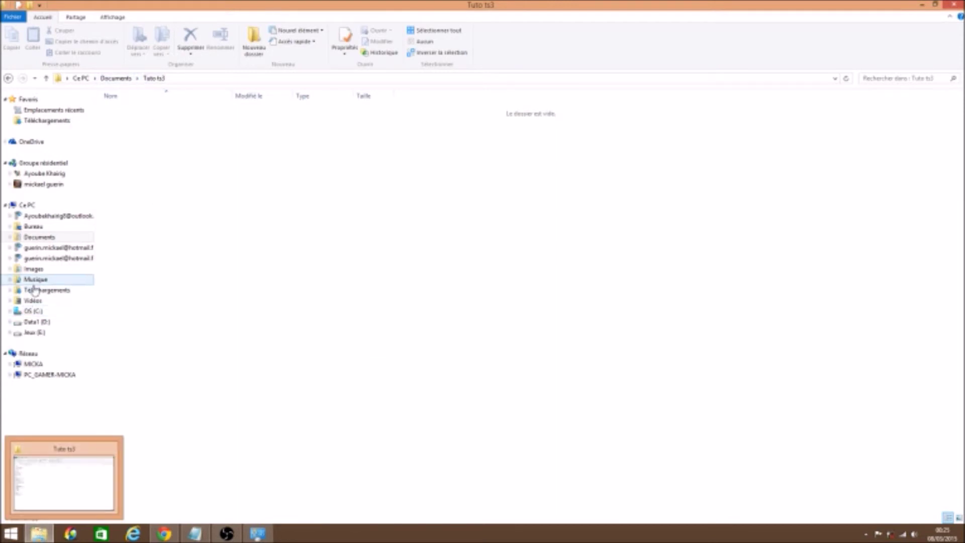
pyautogui.click(53, 312)
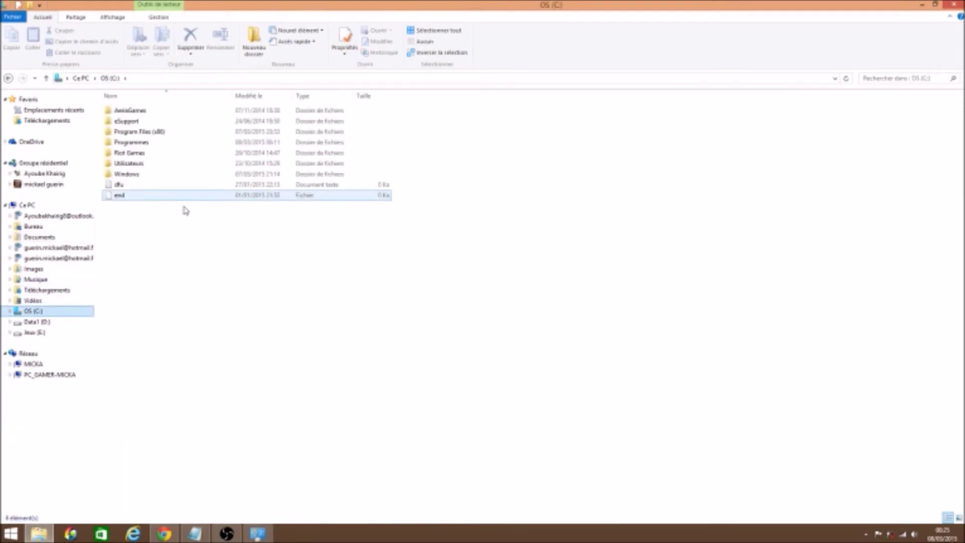
pyautogui.doubleClick(170, 143)
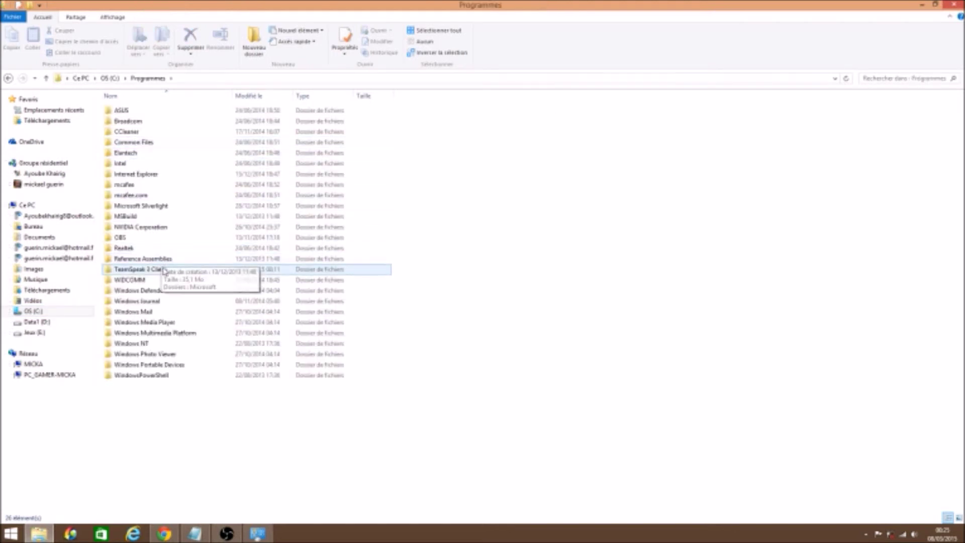
pyautogui.doubleClick(161, 269)
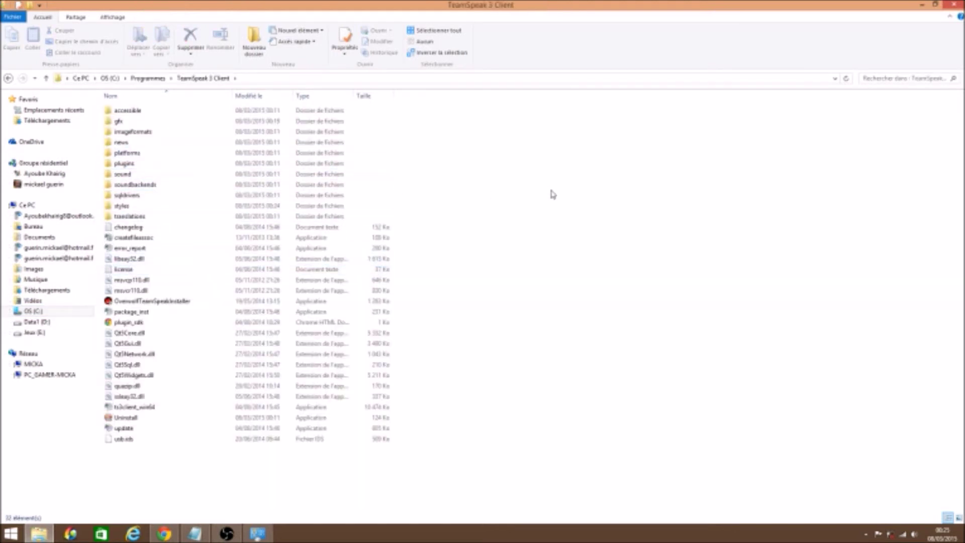
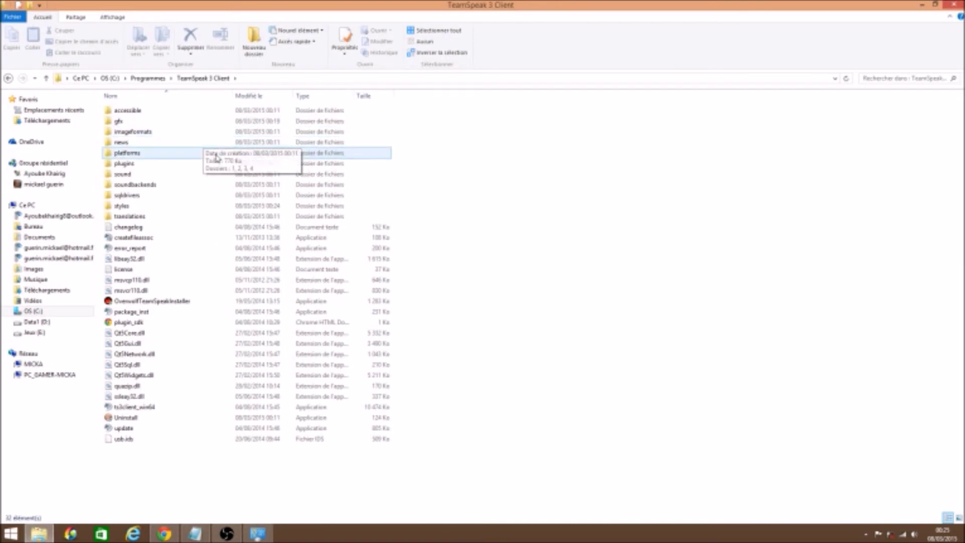
pyautogui.doubleClick(184, 175)
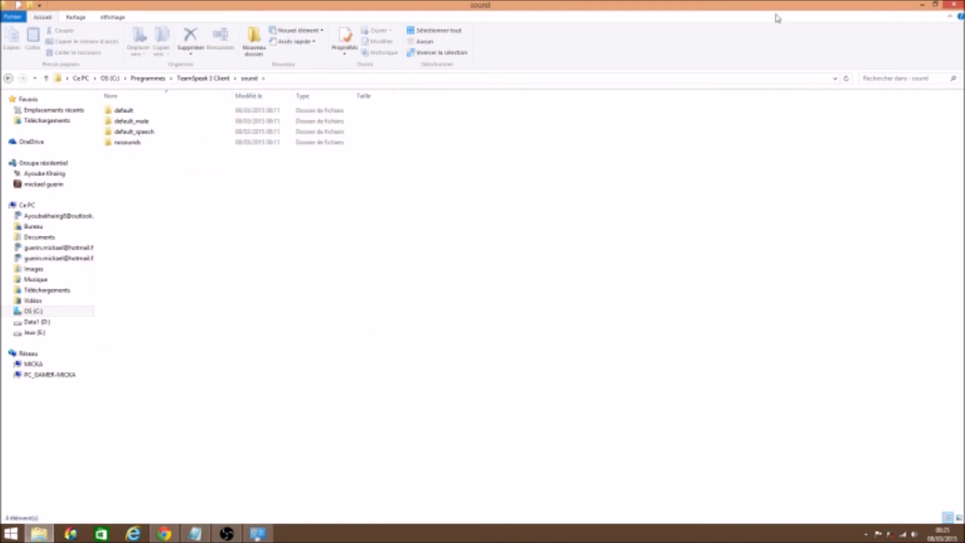
pyautogui.click(922, 4)
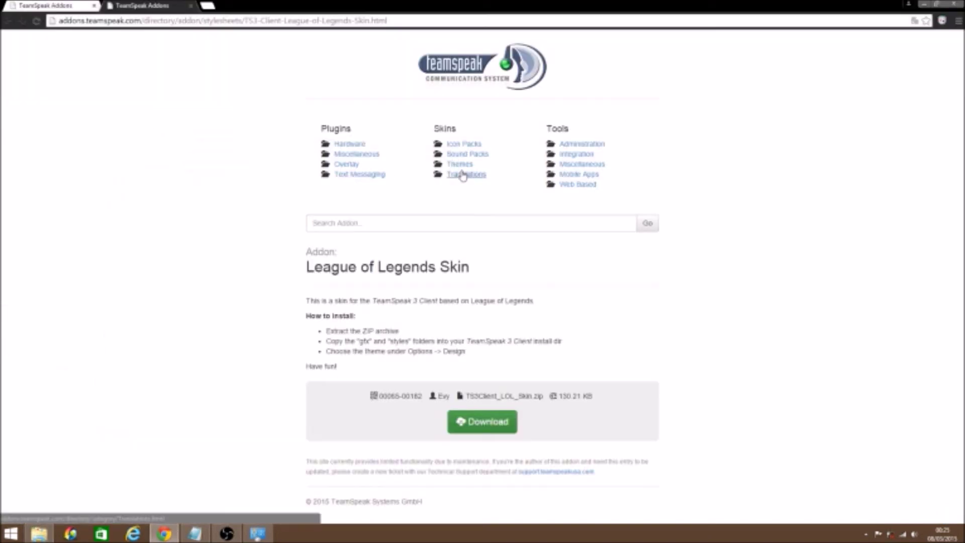
# - Open the Sound Packs category on the TeamSpeak add-ons site and close the extra add-ons tab
pyautogui.click(465, 155)
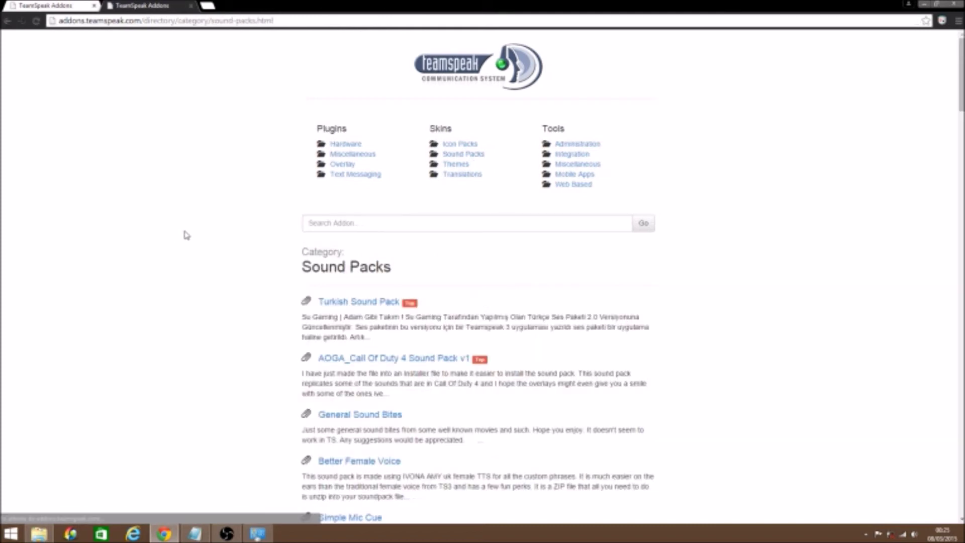
pyautogui.click(94, 5)
pyautogui.hotkey('ctrl', 'shift', 't')
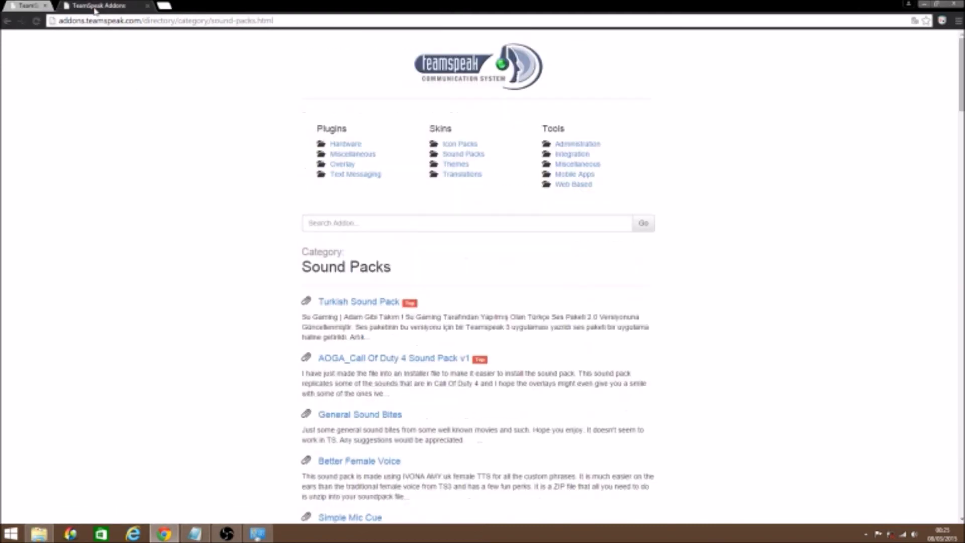
# - Examine the list of available sound packs and return to the start of the page
pyautogui.scroll(-2, 300, 295)
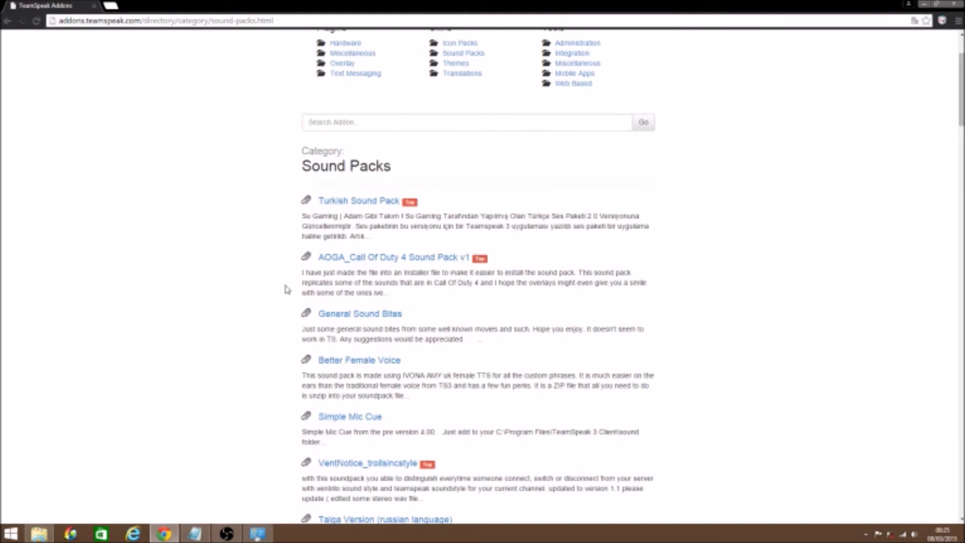
pyautogui.scroll(-1, 288, 288)
pyautogui.scroll(-1, 290, 286)
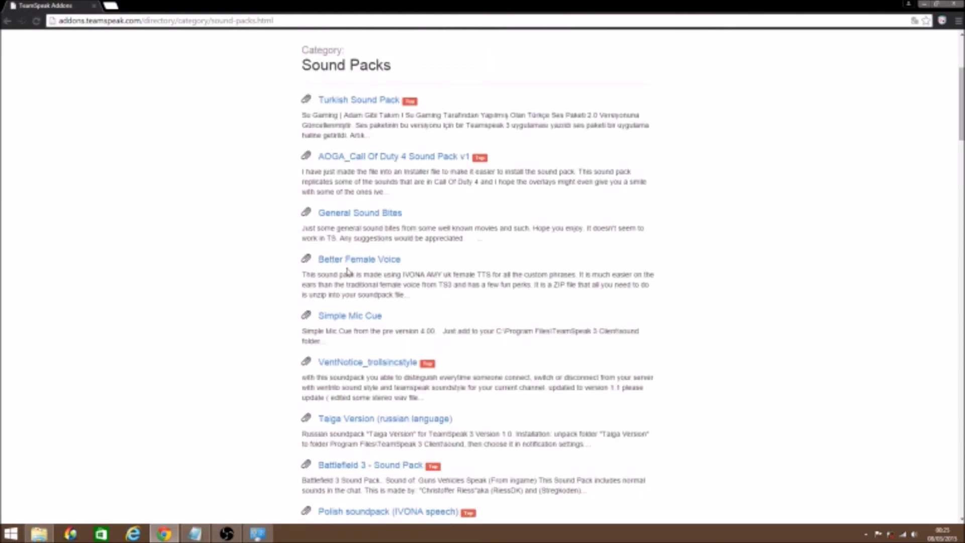
pyautogui.scroll(-2, 241, 272)
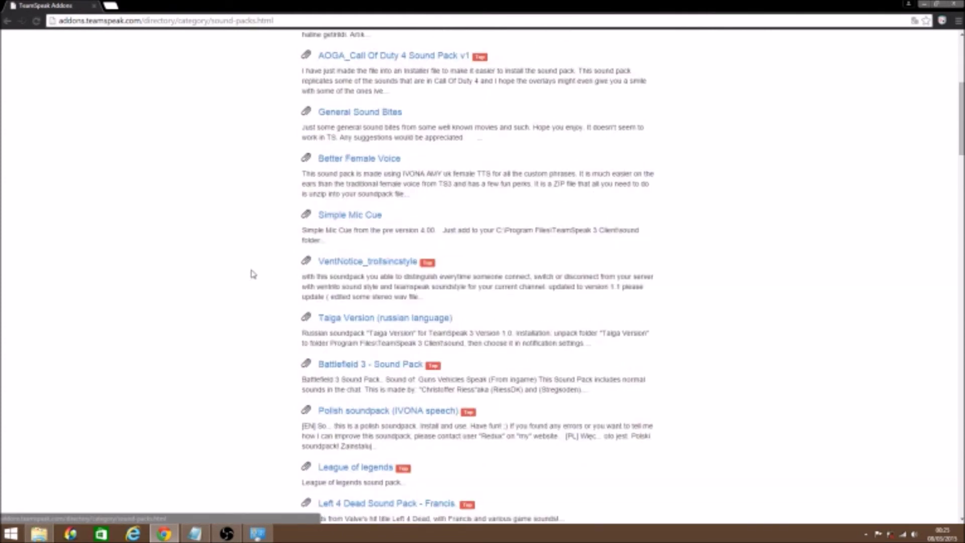
pyautogui.scroll(-2, 253, 273)
pyautogui.scroll(-1, 256, 271)
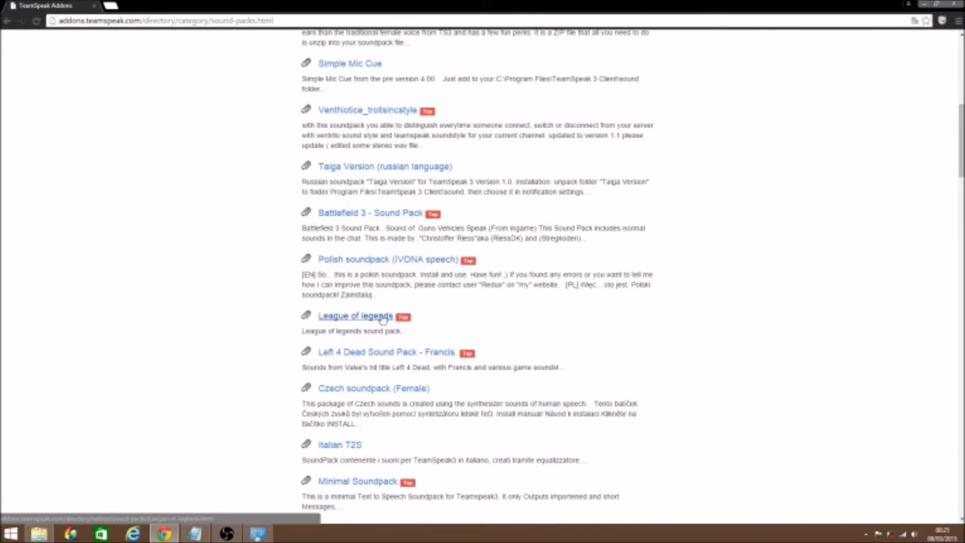
pyautogui.scroll(-1, 273, 321)
pyautogui.scroll(-2, 273, 320)
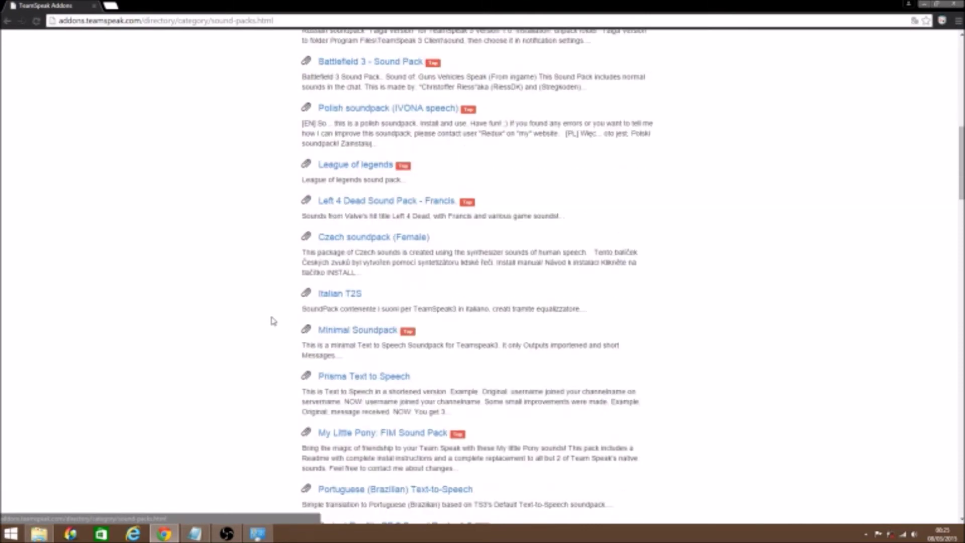
pyautogui.scroll(-5, 273, 321)
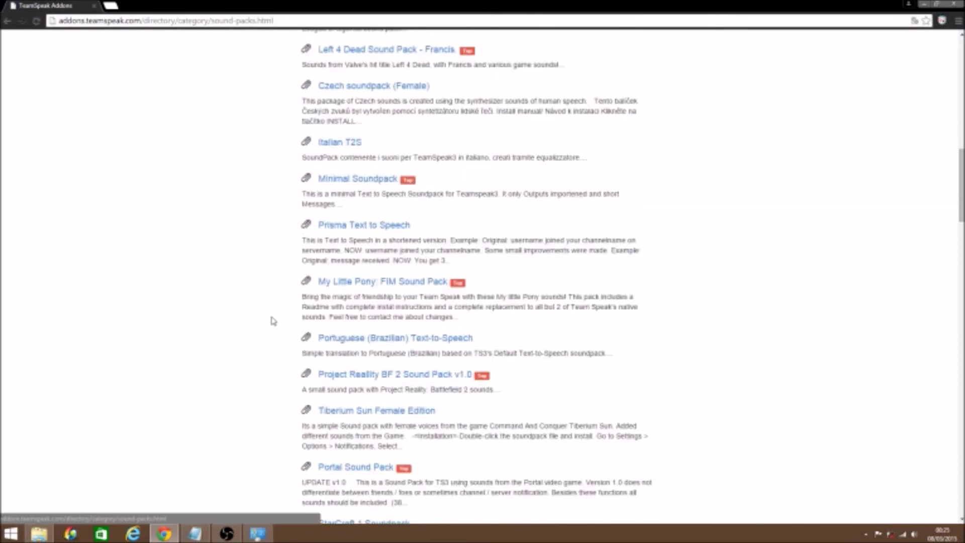
pyautogui.scroll(-10, 273, 321)
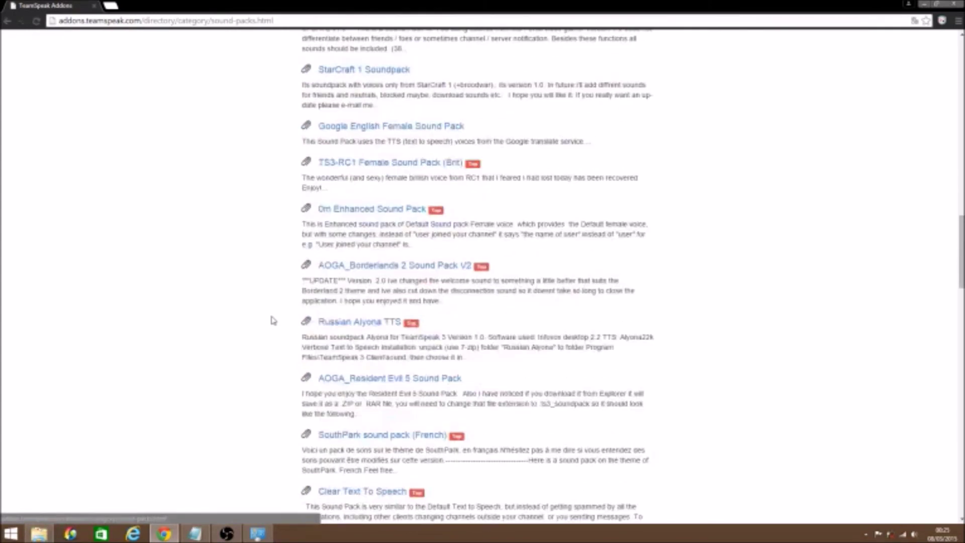
pyautogui.scroll(15, 273, 320)
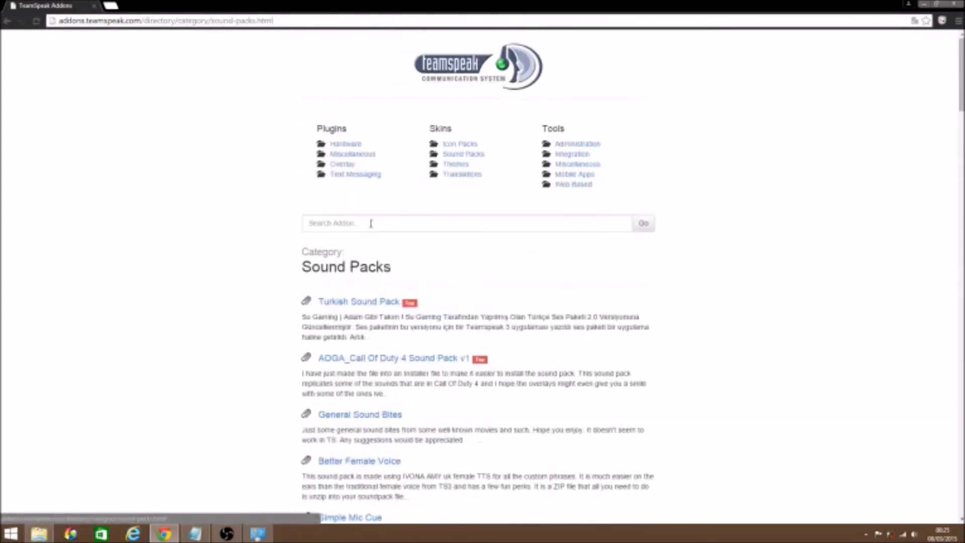
# - Try searching the add-ons for "francais" and for "Fr"
pyautogui.click(372, 221)
pyautogui.write('trancais')
pyautogui.press('Return')
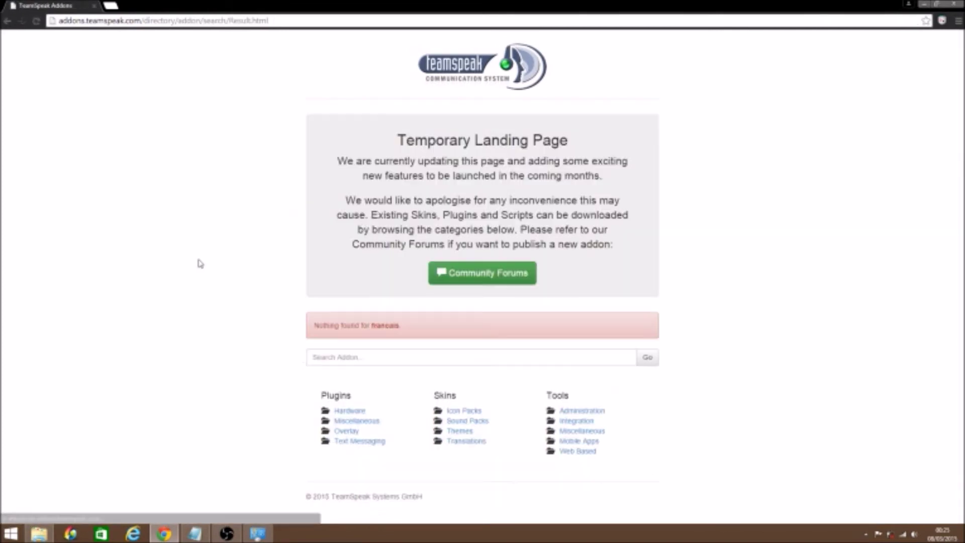
pyautogui.click(348, 358)
pyautogui.write('fr')
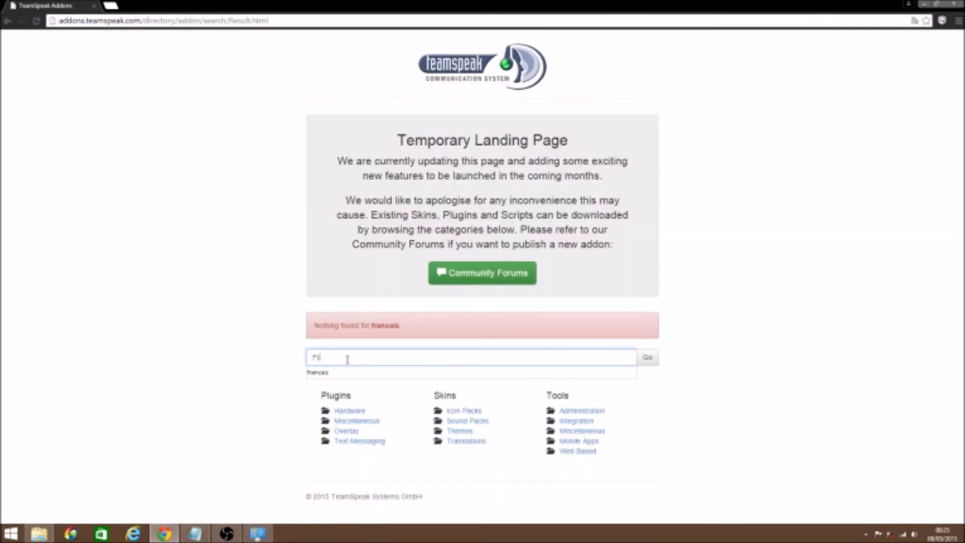
pyautogui.press('Return')
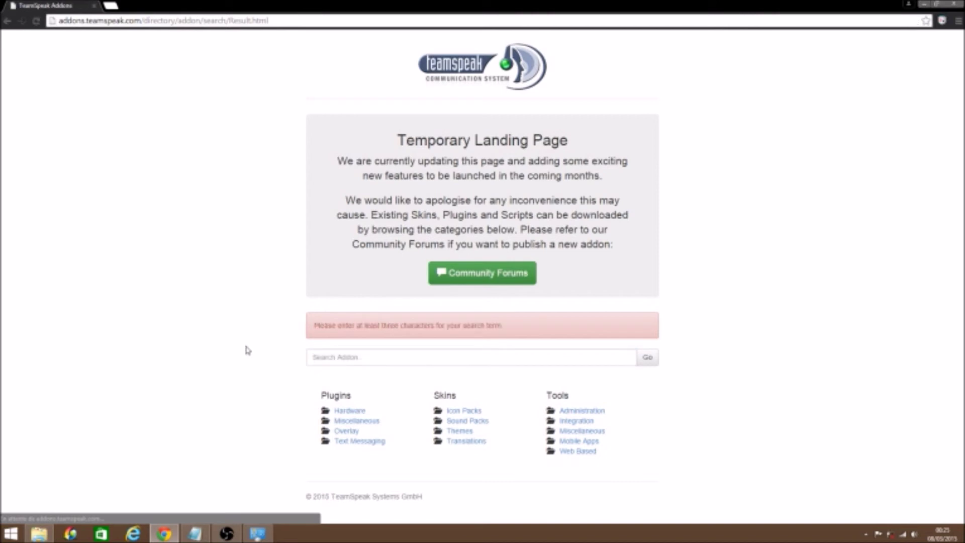
# - Try searching the add-ons twice for the capitalised, unaccented term "Francais"
pyautogui.click(389, 361)
pyautogui.write('Fr')
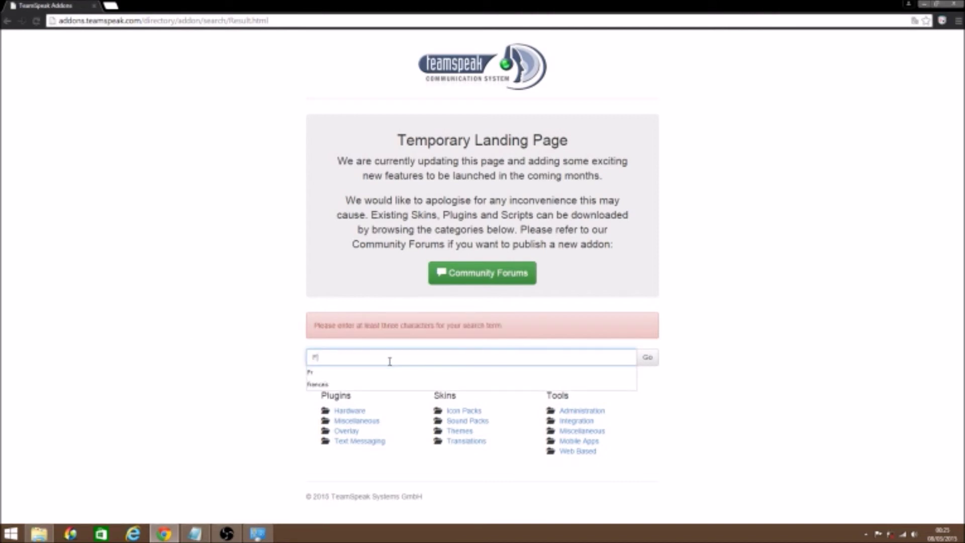
pyautogui.write('ancais')
pyautogui.press('Return')
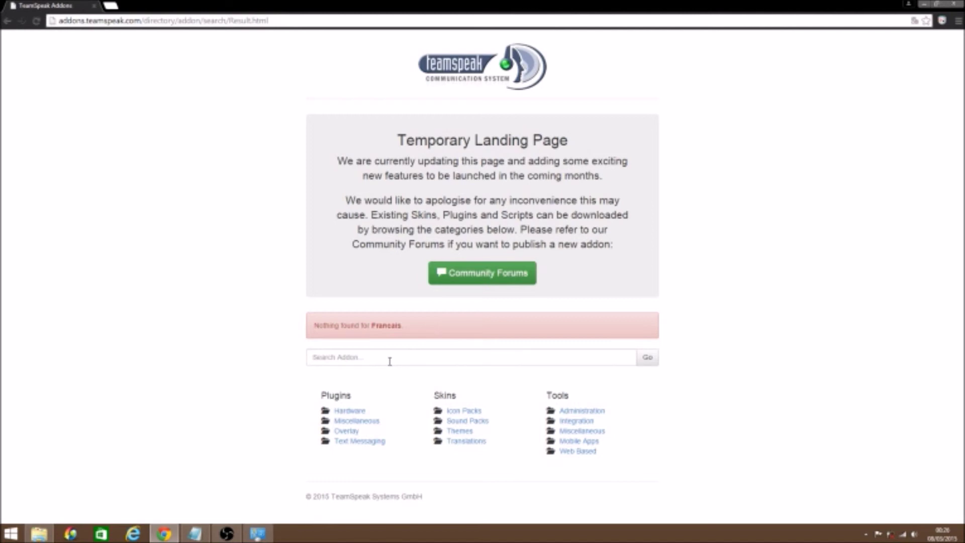
pyautogui.click(389, 362)
pyautogui.write('Francais')
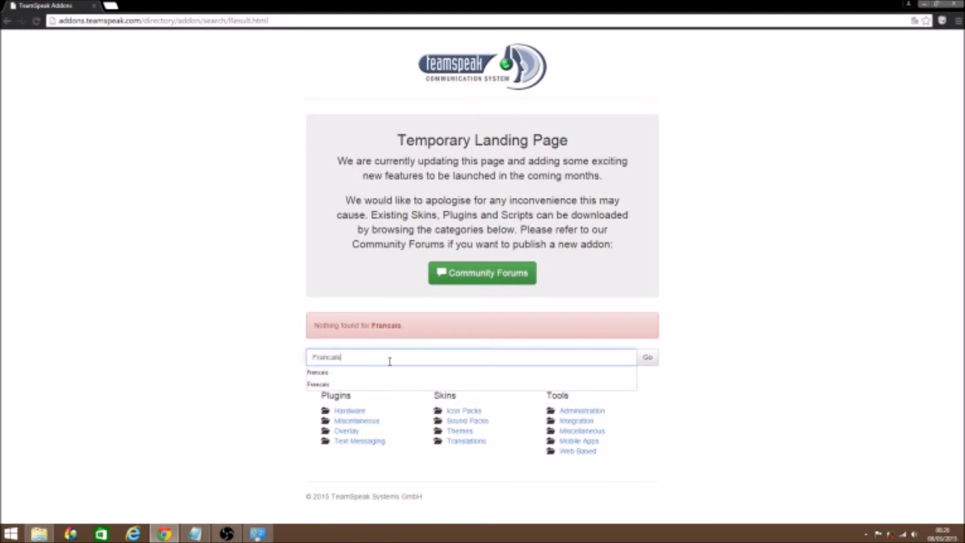
pyautogui.press('Return')
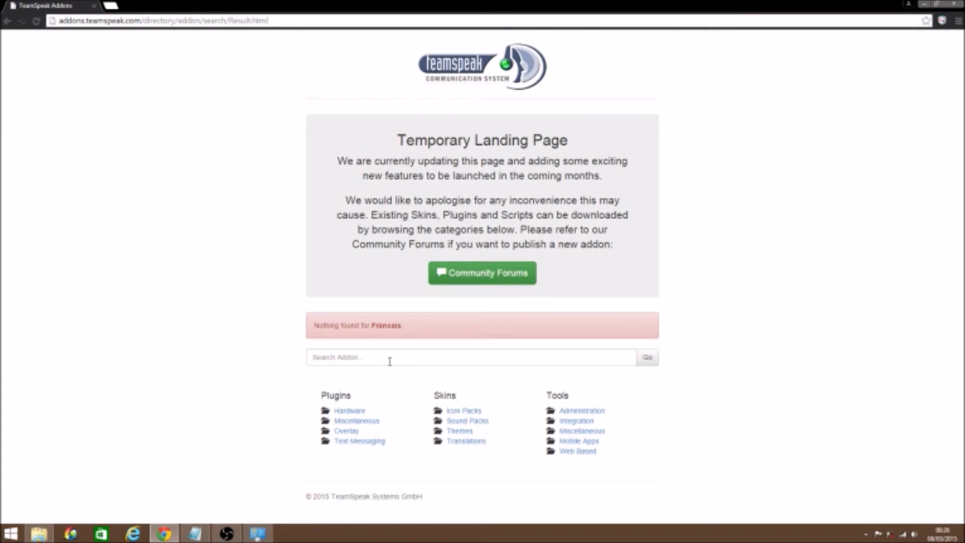
# - Search the add-ons for "français", spelled with the cedilla
pyautogui.write('fran')
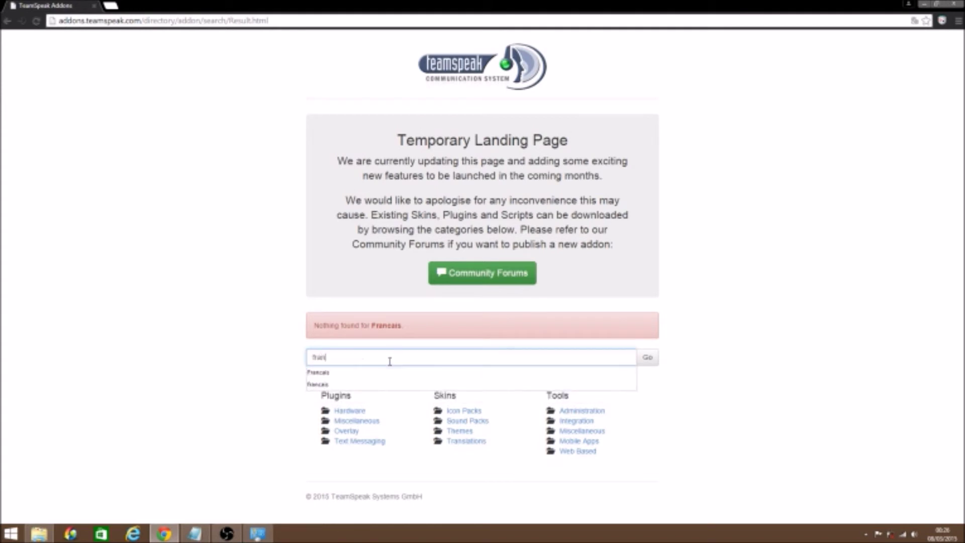
pyautogui.write('c')
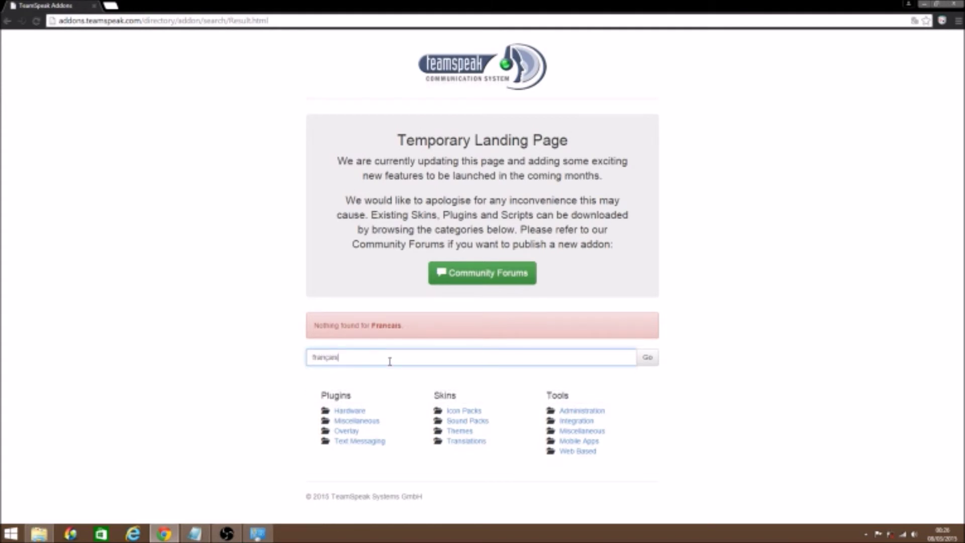
pyautogui.write('ais')
pyautogui.press('Return')
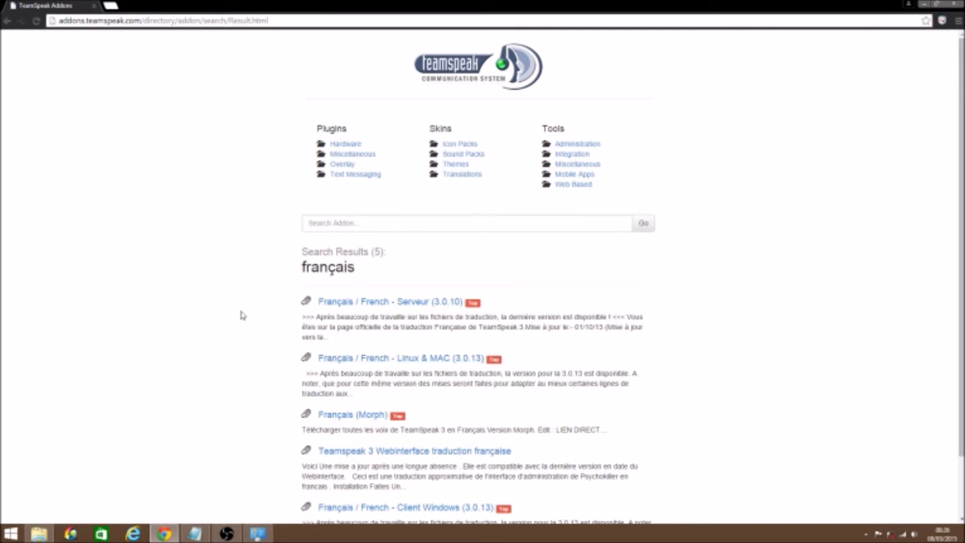
# - Open the Français (Morph) add-on from the search results and download its Pack TS3 Morph.zip file
pyautogui.scroll(-3, 242, 315)
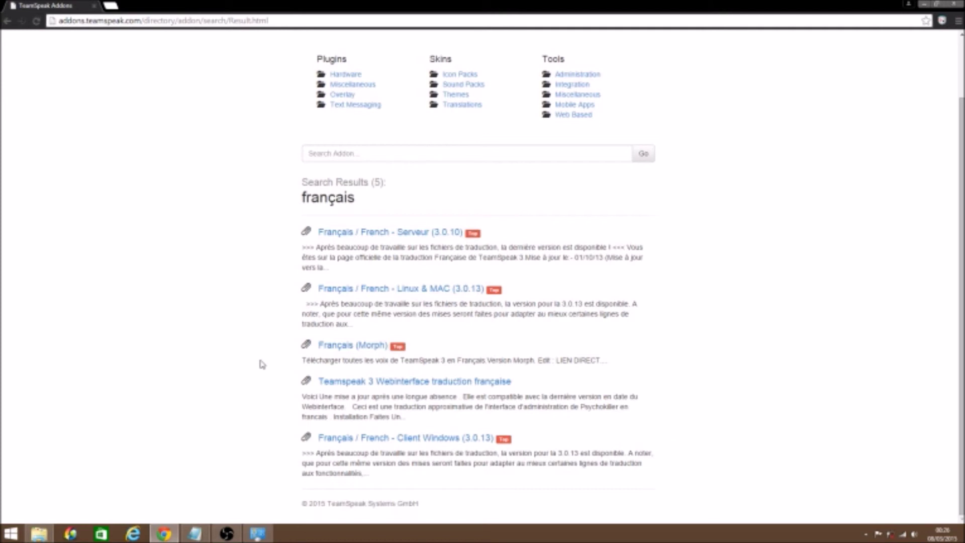
pyautogui.rightClick(352, 345)
pyautogui.click(367, 350)
pyautogui.click(164, 5)
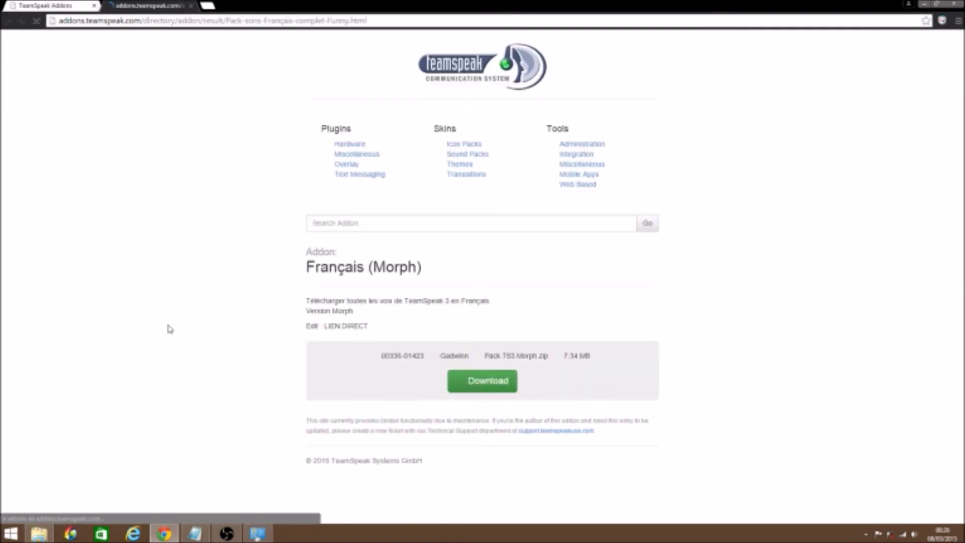
pyautogui.click(483, 385)
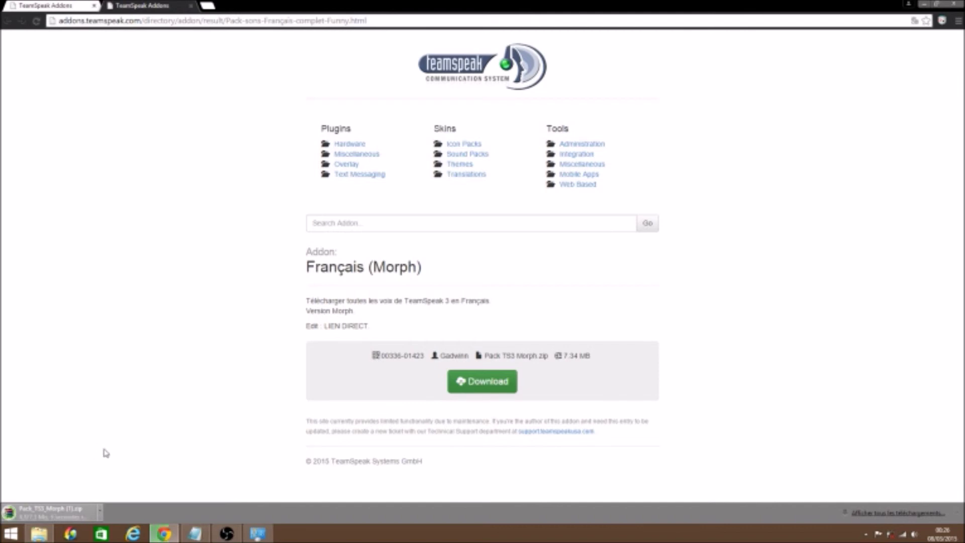
# - Open the downloaded Pack_TS3_Morph archive and extract it into the Tuto ts3 folder in Documents
pyautogui.click(58, 514)
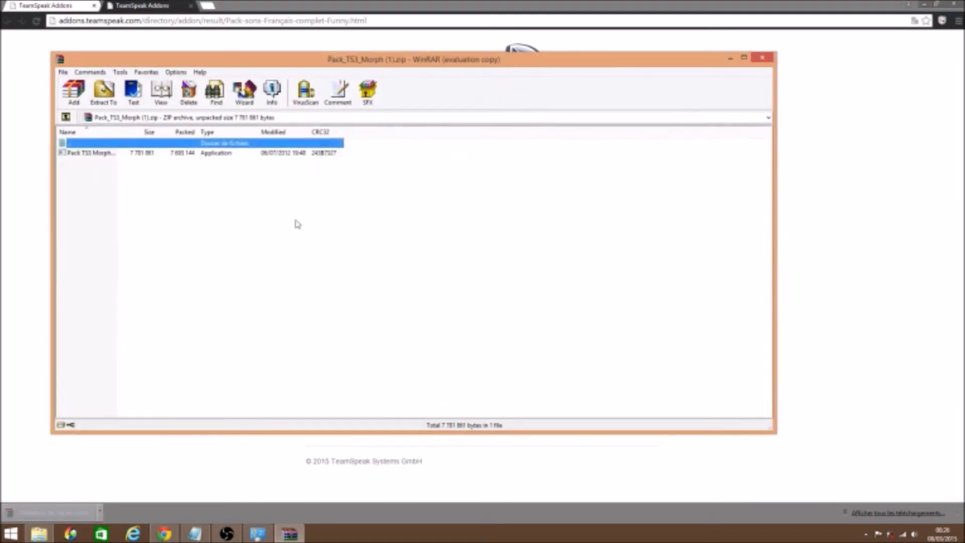
pyautogui.click(103, 94)
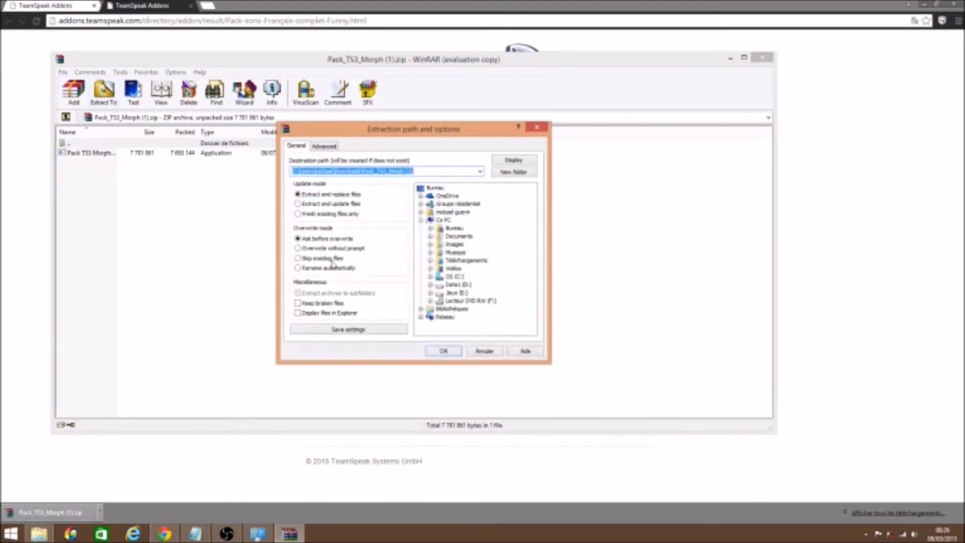
pyautogui.click(431, 236)
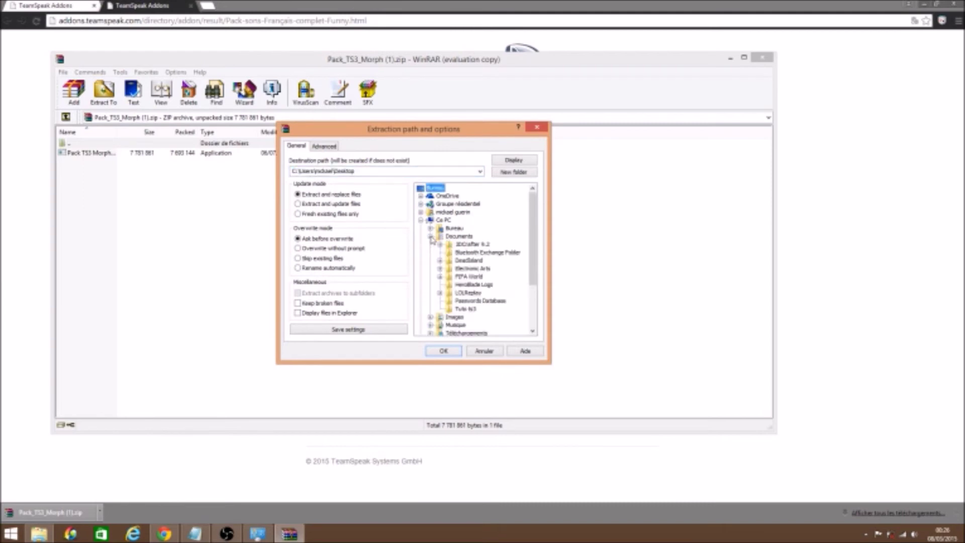
pyautogui.click(464, 309)
pyautogui.click(443, 350)
pyautogui.click(763, 63)
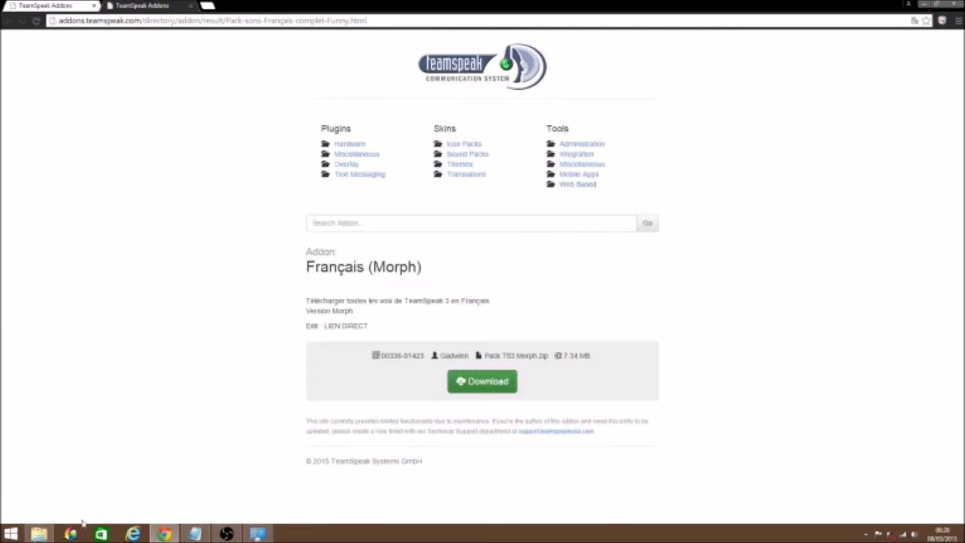
# - Switch to File Explorer, go to the Tuto ts3 folder in Documents and launch the Pack TS3 Morph installer
pyautogui.hotkey('alt', 'Tab')
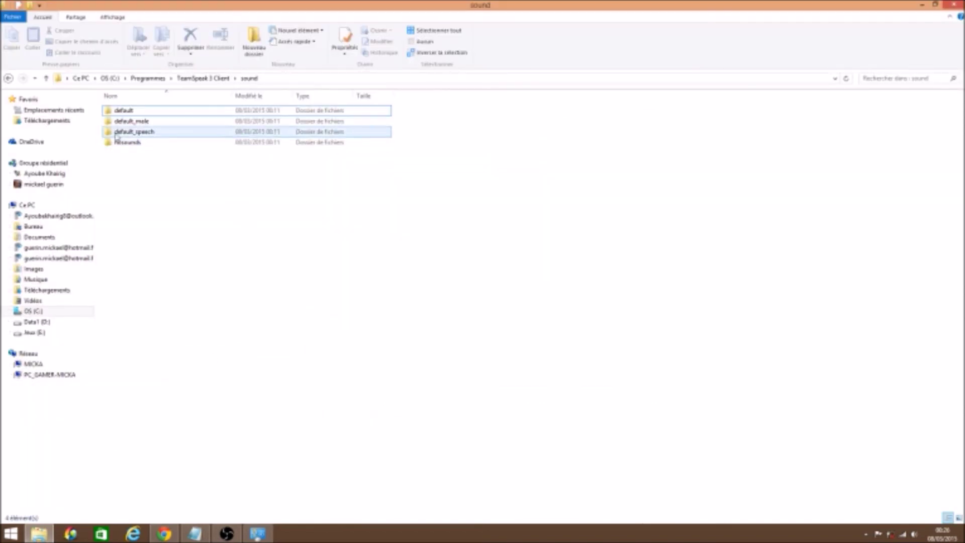
pyautogui.click(78, 78)
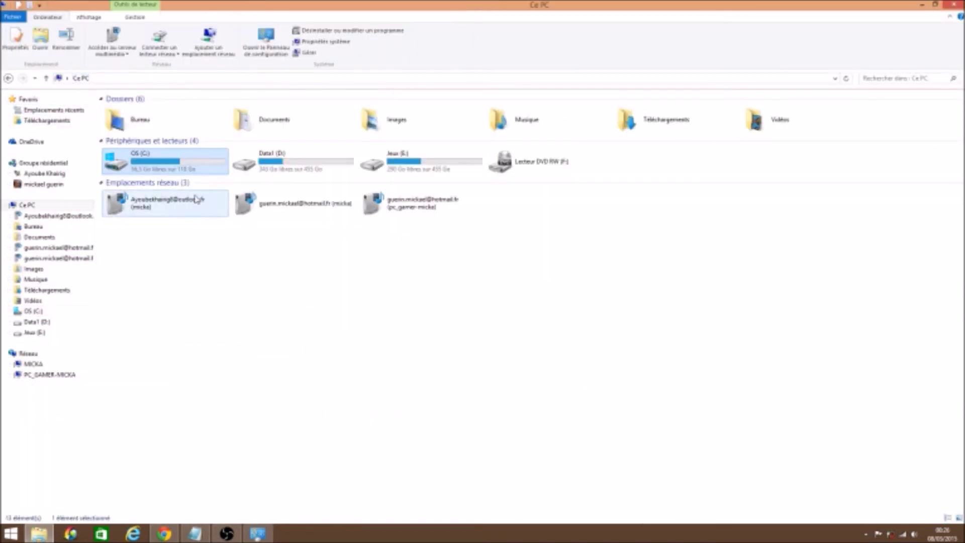
pyautogui.doubleClick(323, 123)
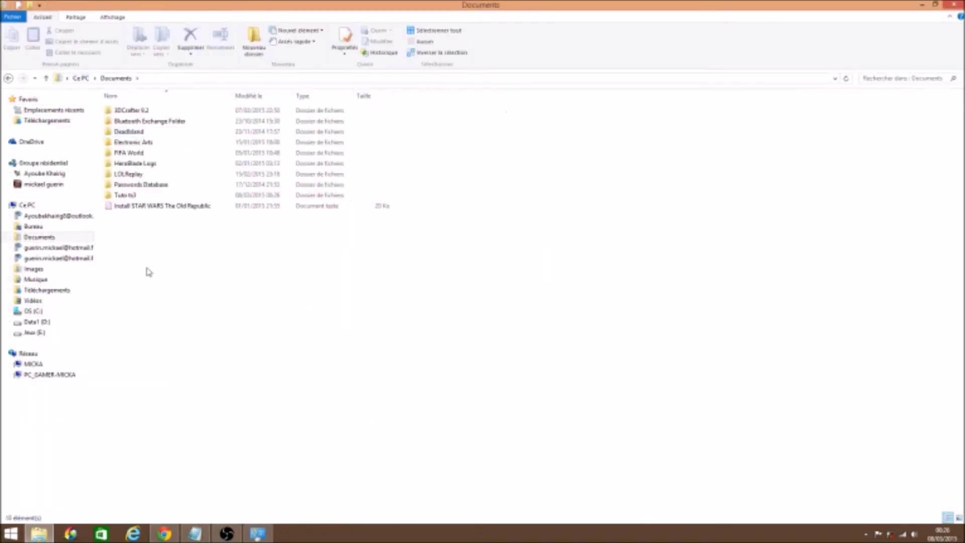
pyautogui.doubleClick(170, 197)
pyautogui.click(154, 114)
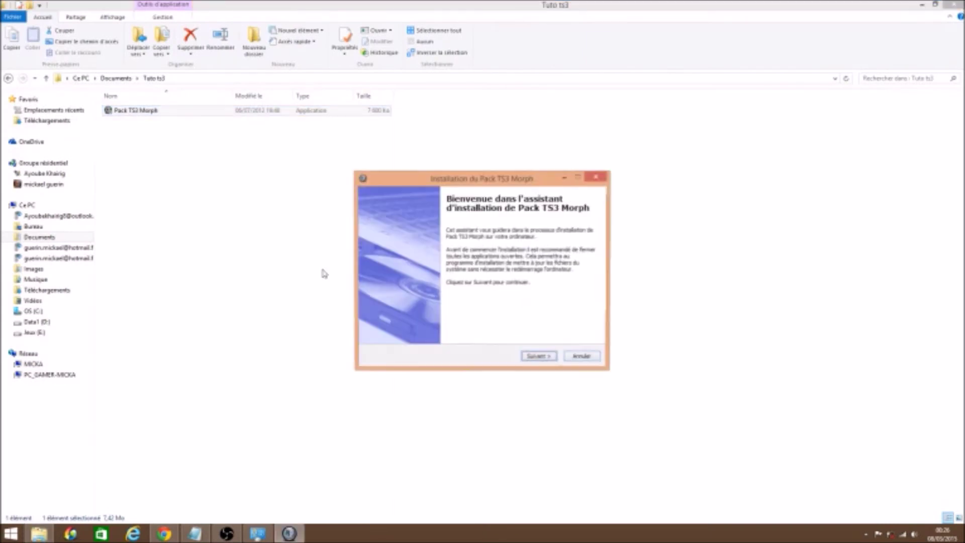
# - Install Pack TS3 Morph into the default folder C:\Program Files\TeamSpeak 3 Client and finish the setup wizard
pyautogui.click(547, 358)
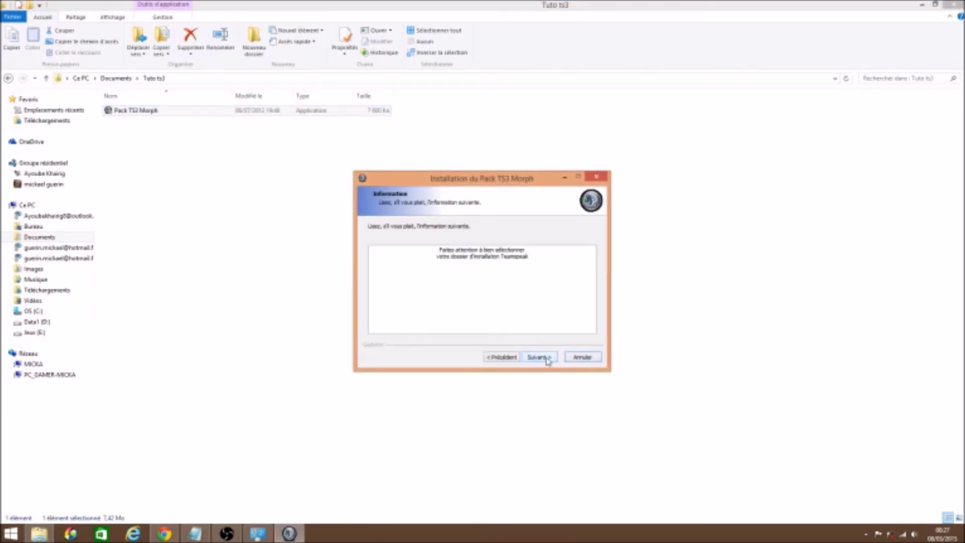
pyautogui.click(547, 358)
pyautogui.click(547, 358)
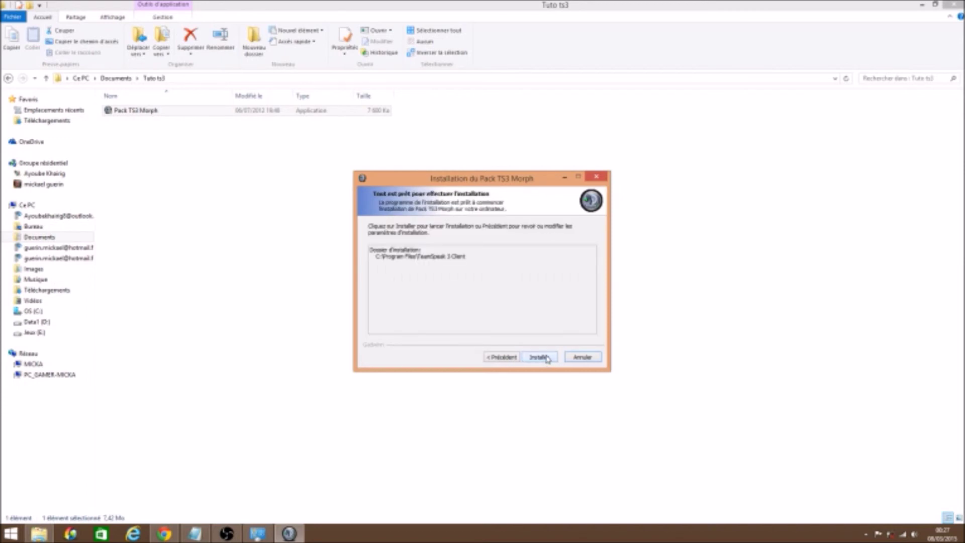
pyautogui.click(548, 358)
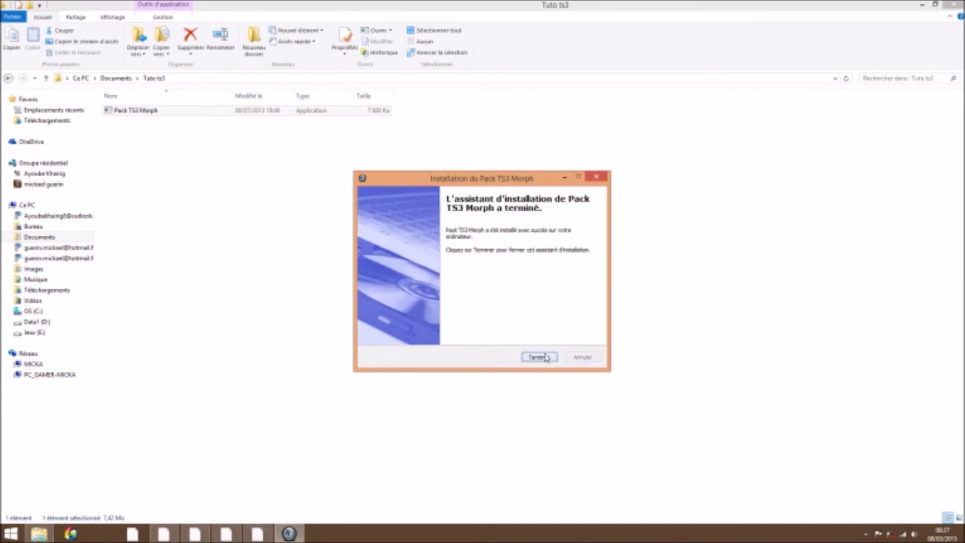
pyautogui.click(548, 358)
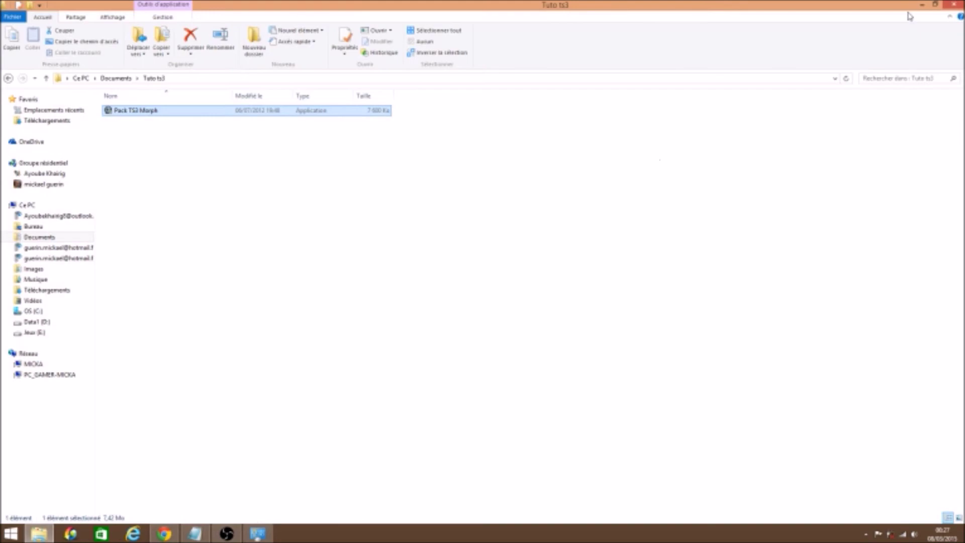
# - Minimise the open windows and start TeamSpeak 3 Client from the desktop
pyautogui.click(922, 6)
pyautogui.click(923, 5)
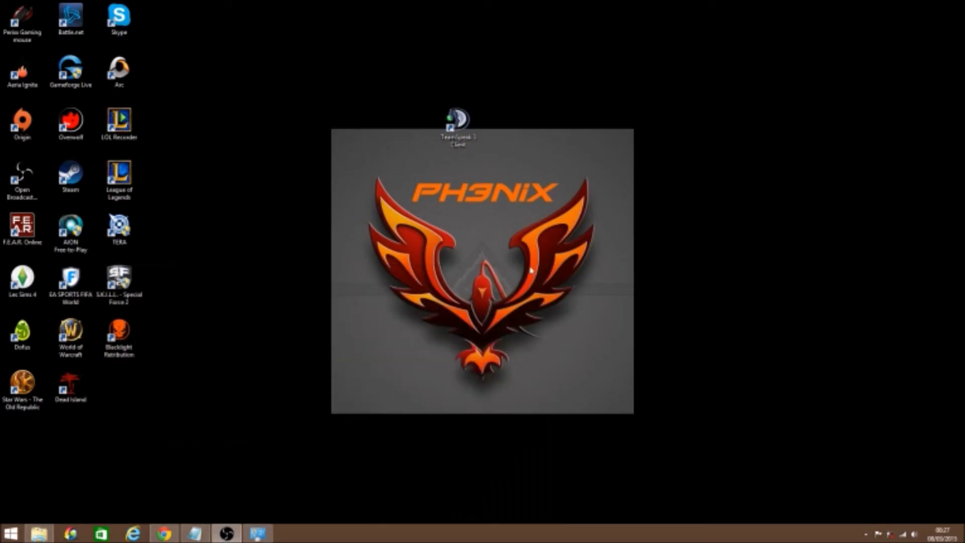
pyautogui.doubleClick(455, 118)
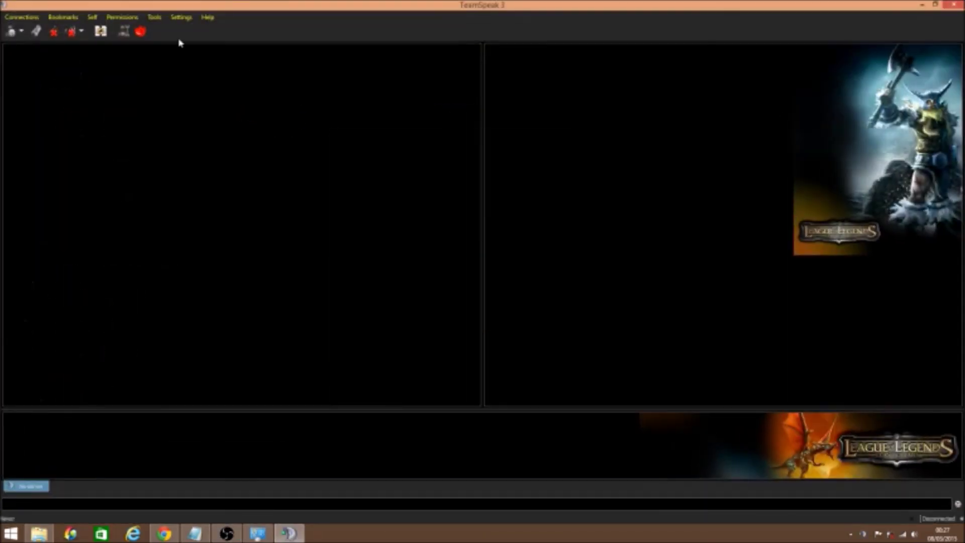
# - Apply the Girl Edition theme in the TeamSpeak design options
pyautogui.click(182, 17)
pyautogui.click(209, 70)
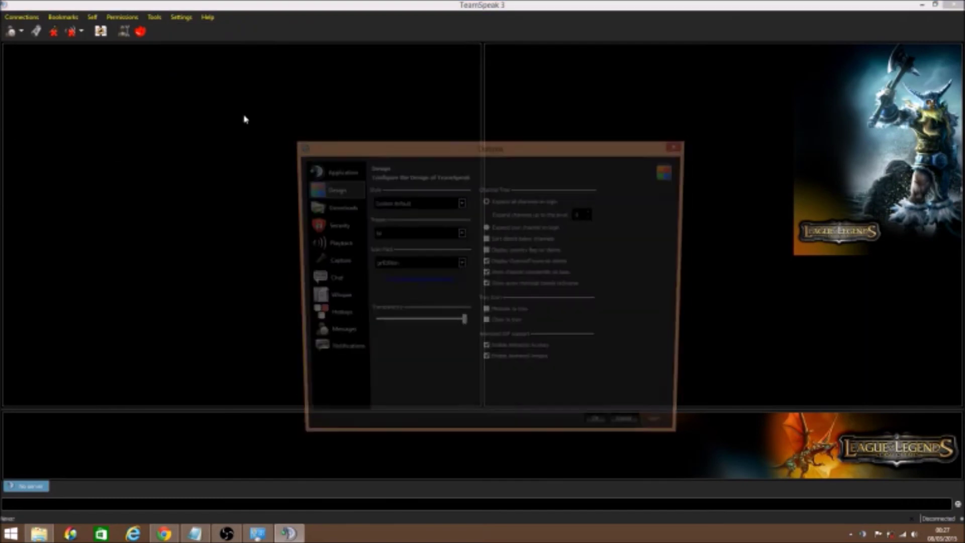
pyautogui.click(455, 234)
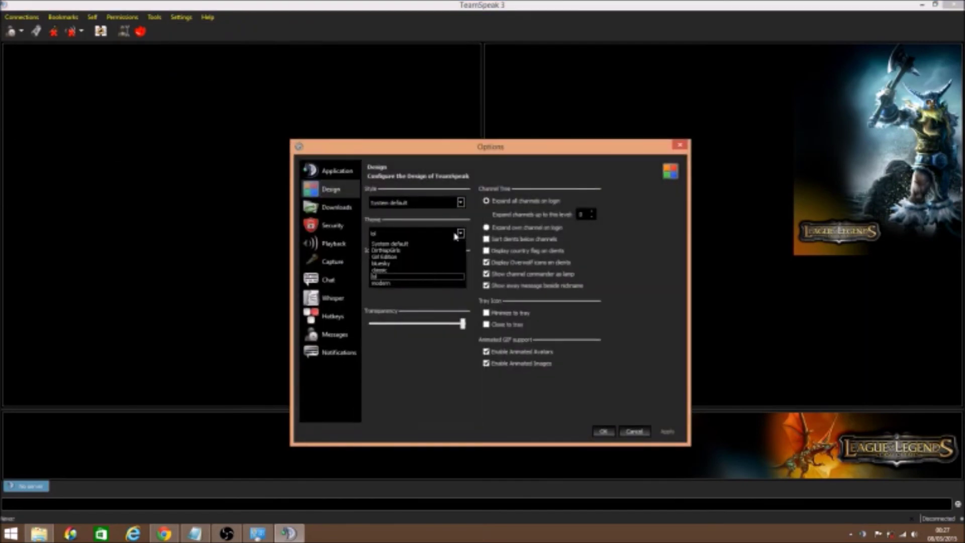
pyautogui.click(445, 261)
pyautogui.click(668, 431)
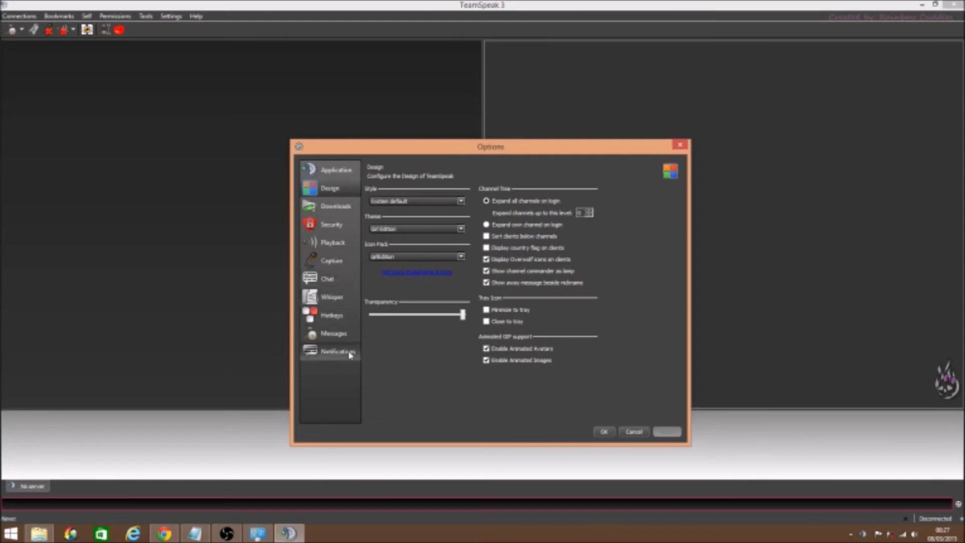
# - Look through the Playback, Capture, Whisper, Hotkeys, Messages, Design and Application option pages
pyautogui.click(333, 245)
pyautogui.click(332, 260)
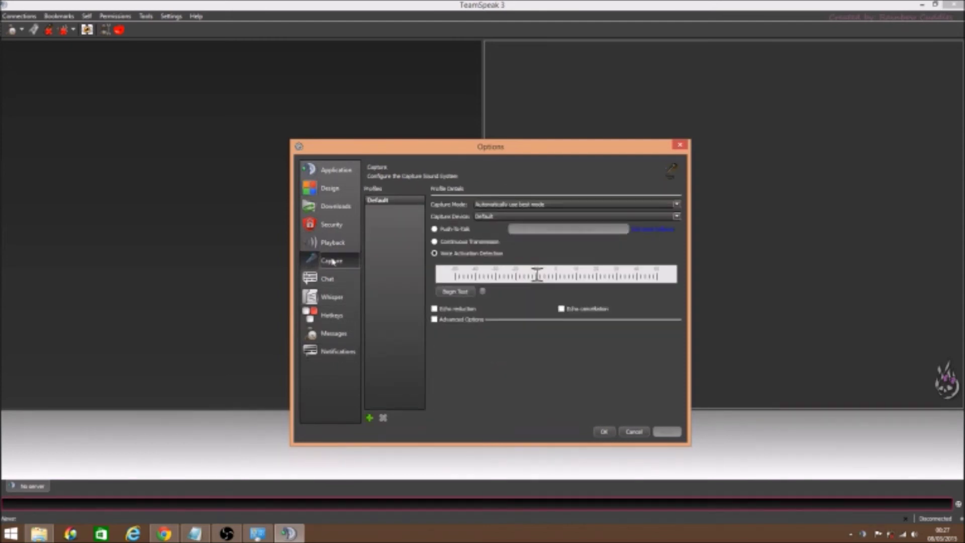
pyautogui.click(332, 297)
pyautogui.click(335, 316)
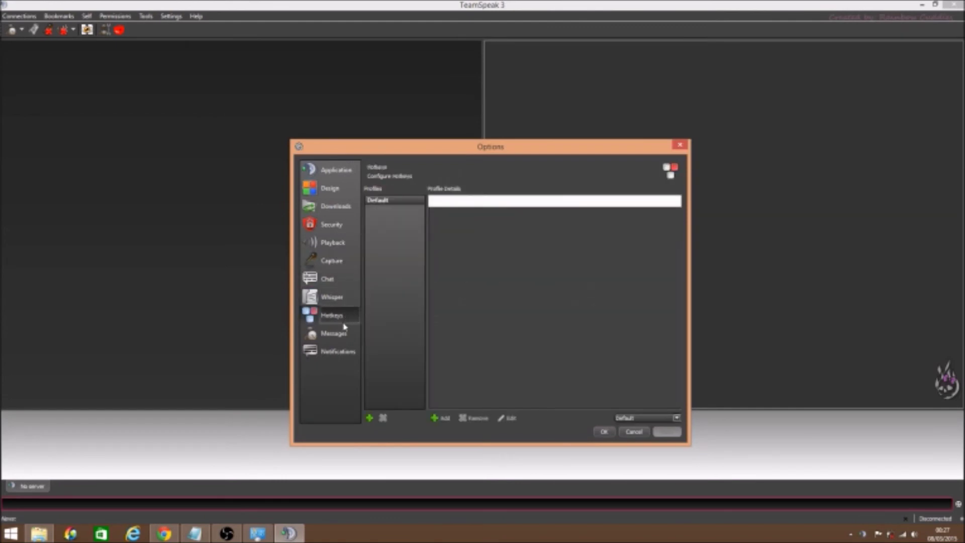
pyautogui.click(342, 333)
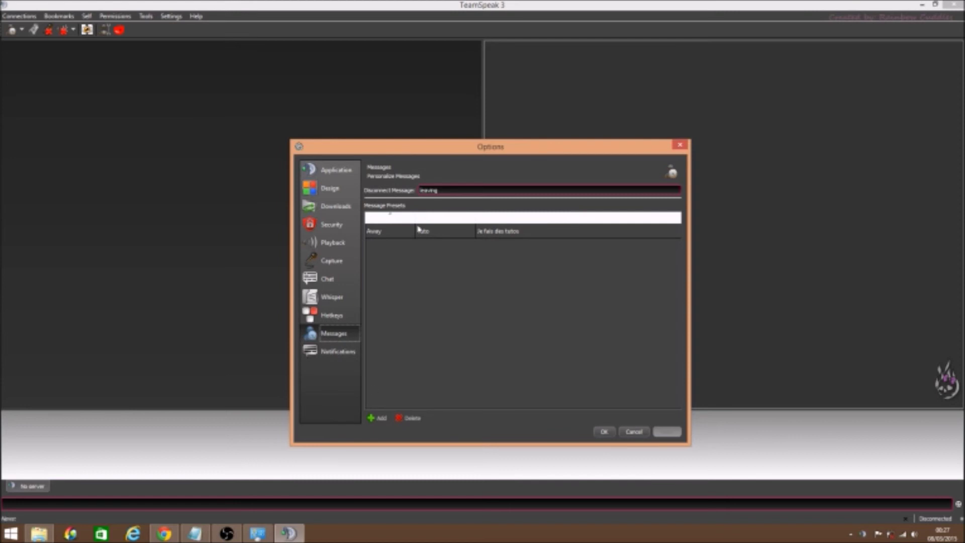
pyautogui.click(332, 189)
pyautogui.click(340, 172)
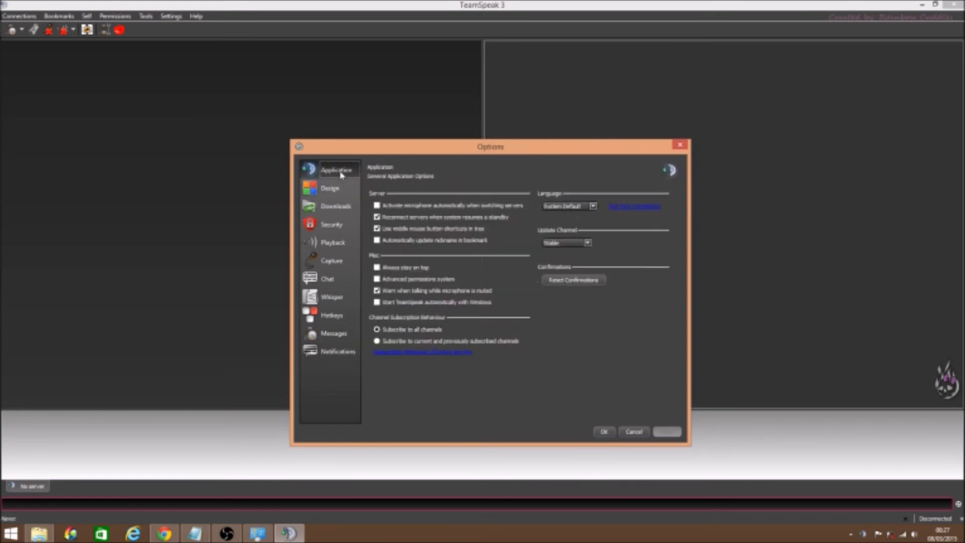
# - Check the available update channels and interface languages, and view the linked web page for more translations
pyautogui.click(584, 244)
pyautogui.click(580, 250)
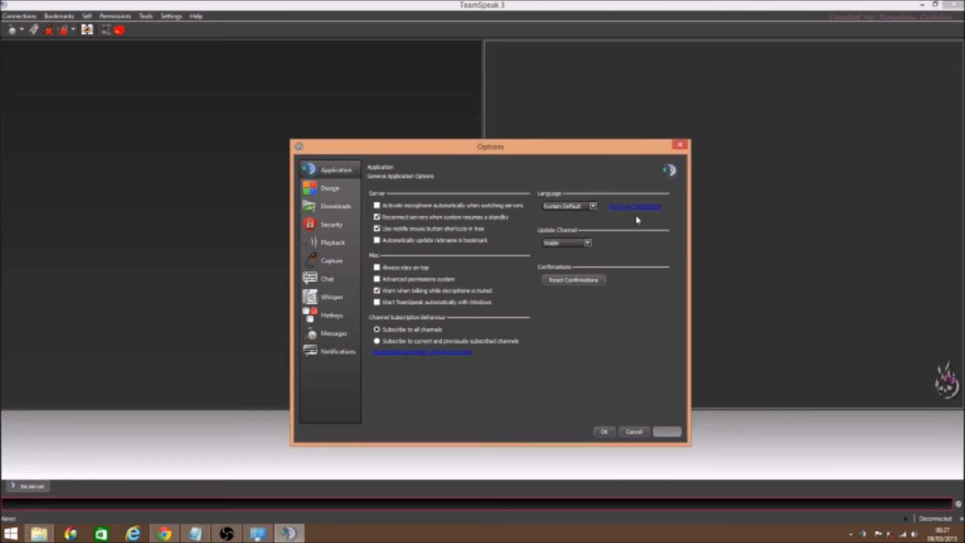
pyautogui.click(588, 206)
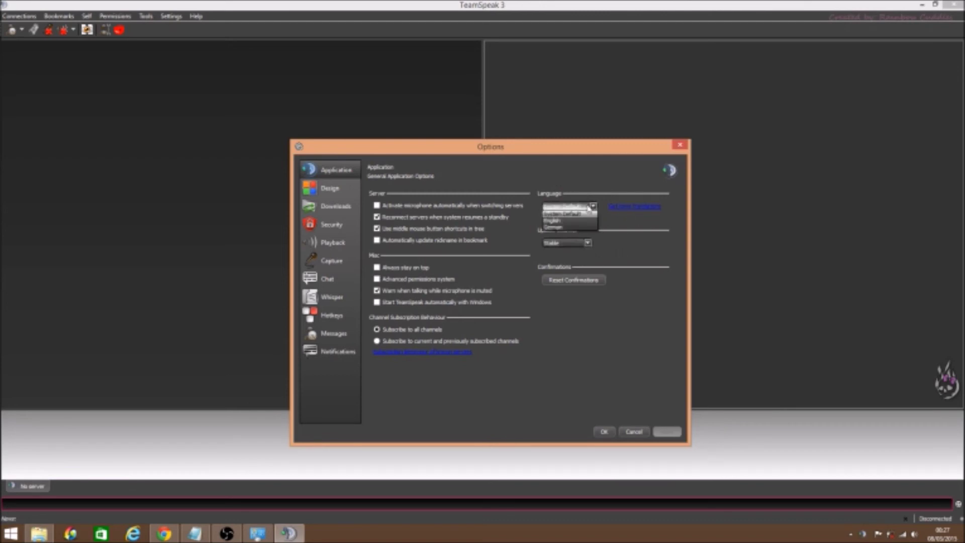
pyautogui.click(627, 230)
pyautogui.click(634, 208)
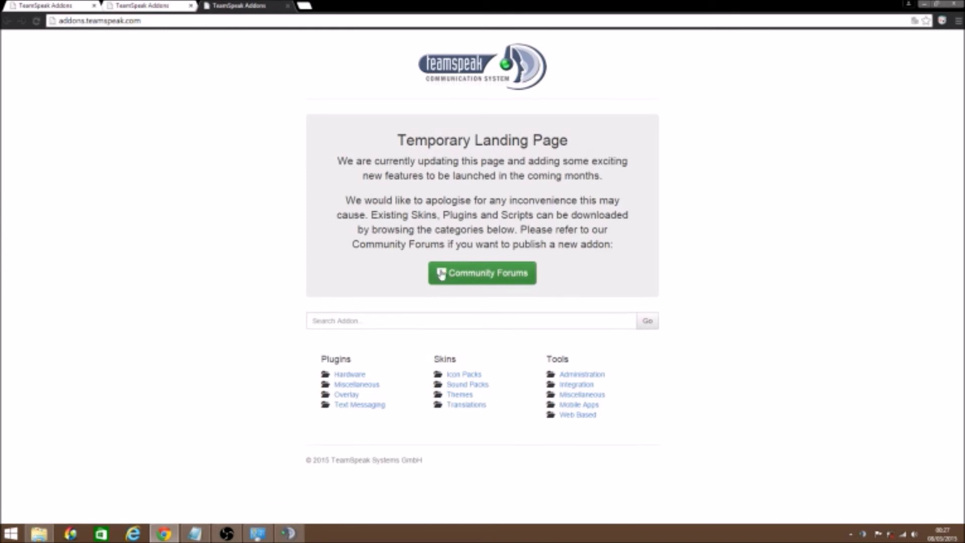
pyautogui.click(270, 6)
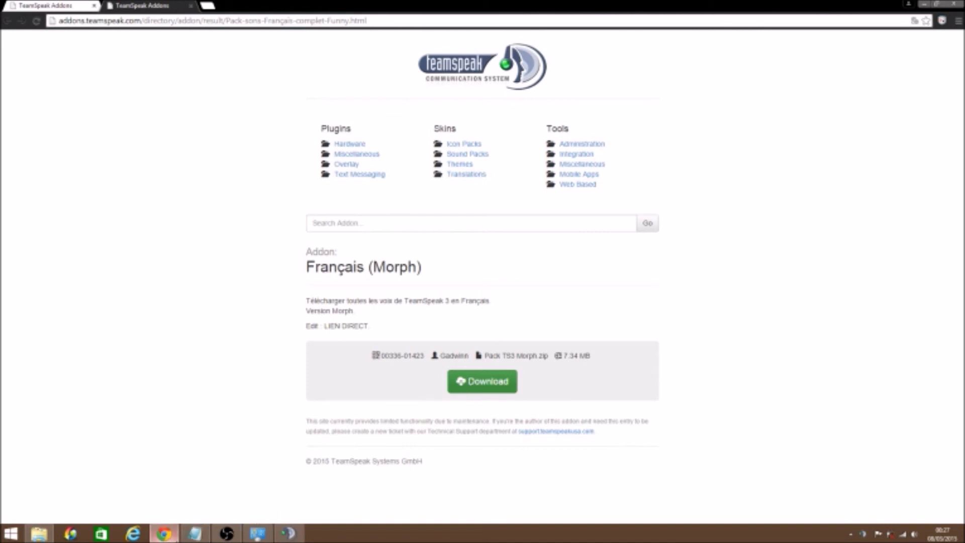
# - Return to the Tuto ts3 folder and rerun the Pack TS3 Morph installer up to the destination folder choice
pyautogui.click(39, 533)
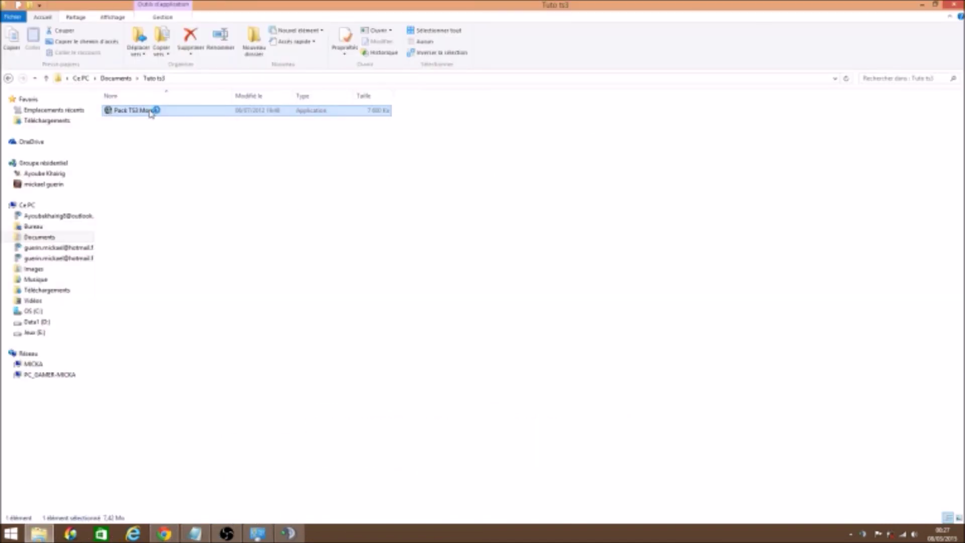
pyautogui.doubleClick(150, 114)
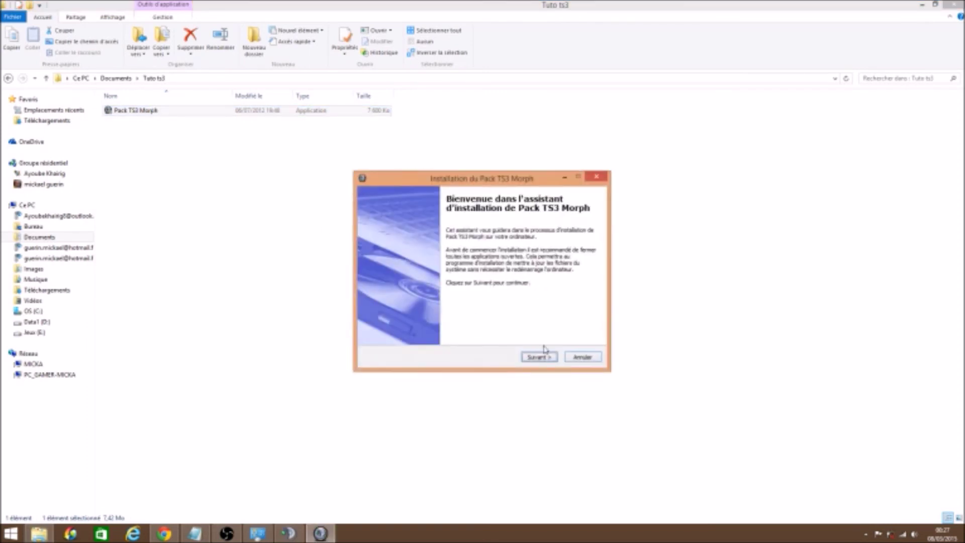
pyautogui.click(544, 358)
pyautogui.click(546, 358)
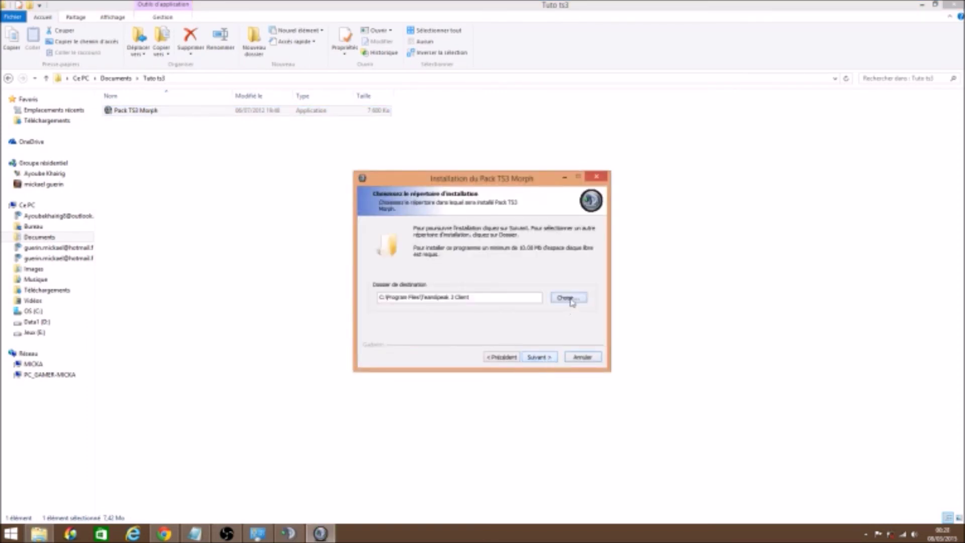
# - Locate the sound\Pack FR Morph by Gadwinn folder while browsing for the installer's destination, and abandon the Pack TS3 Morph installation
pyautogui.click(572, 300)
pyautogui.moveTo(560, 246); pyautogui.dragTo(555, 300)
pyautogui.doubleClick(427, 278)
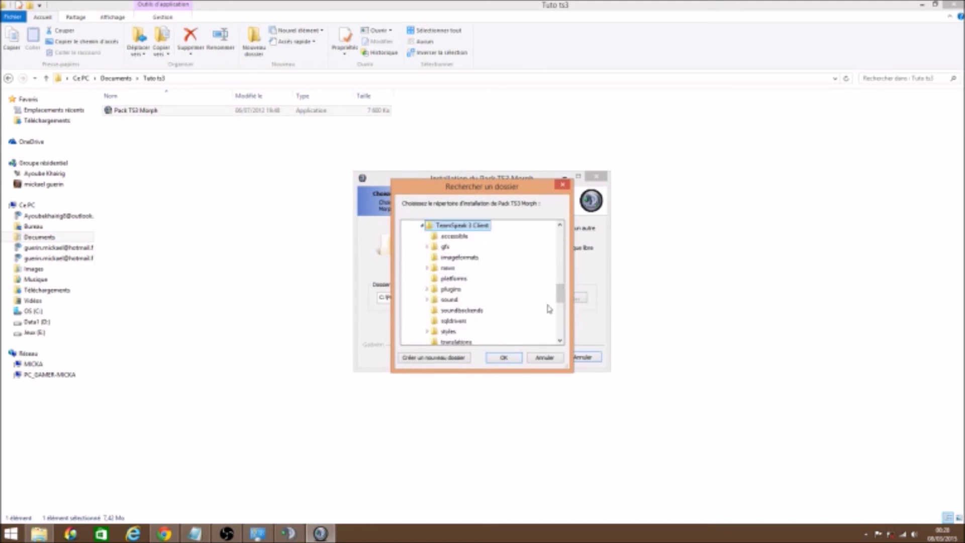
pyautogui.doubleClick(447, 301)
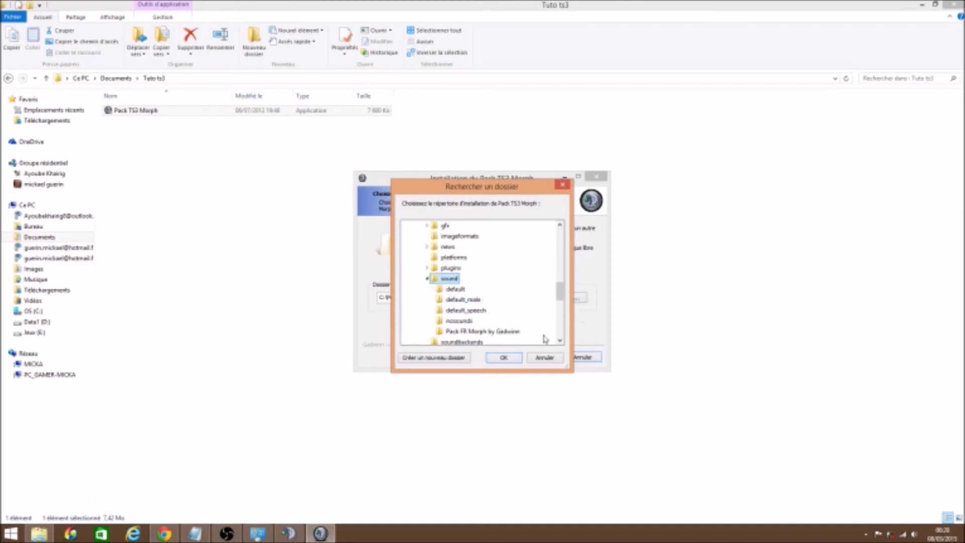
pyautogui.click(502, 333)
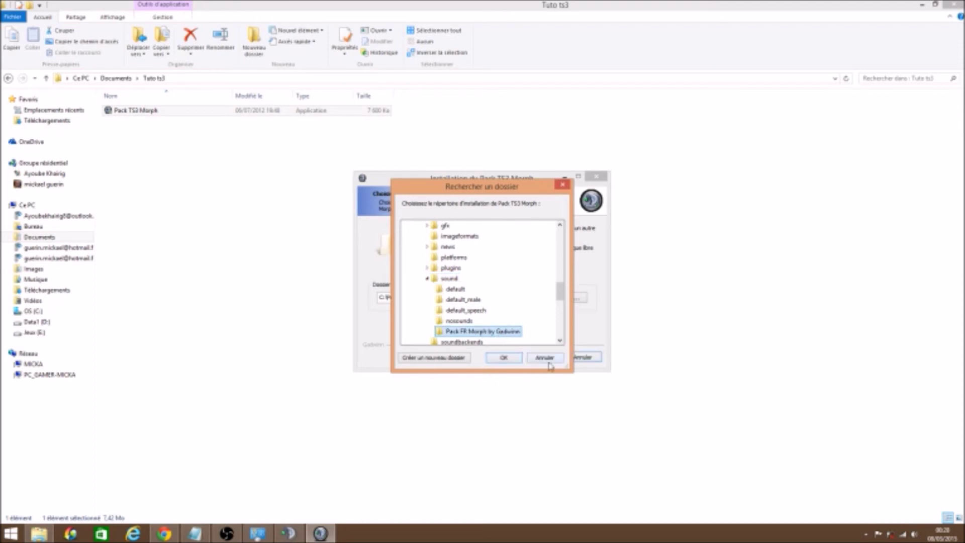
pyautogui.click(549, 358)
pyautogui.click(581, 356)
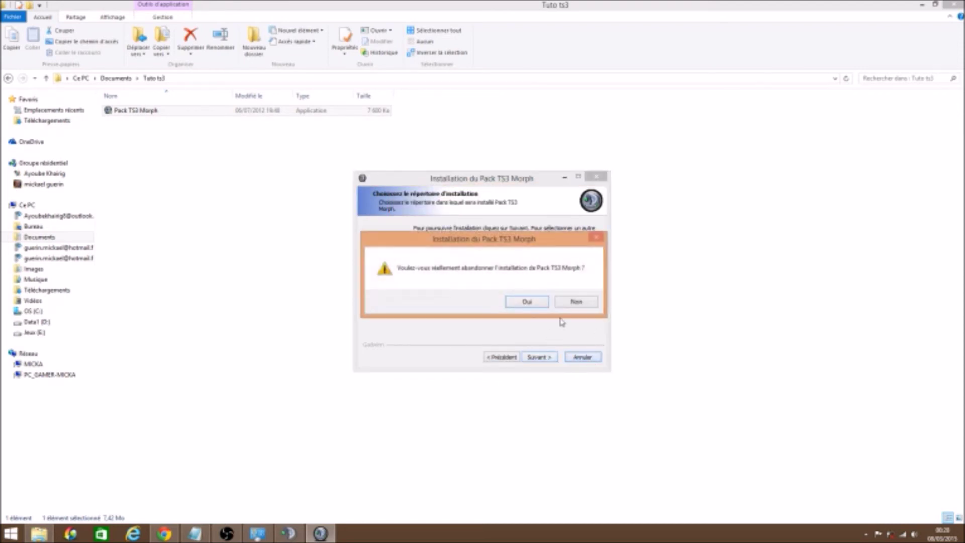
pyautogui.click(529, 303)
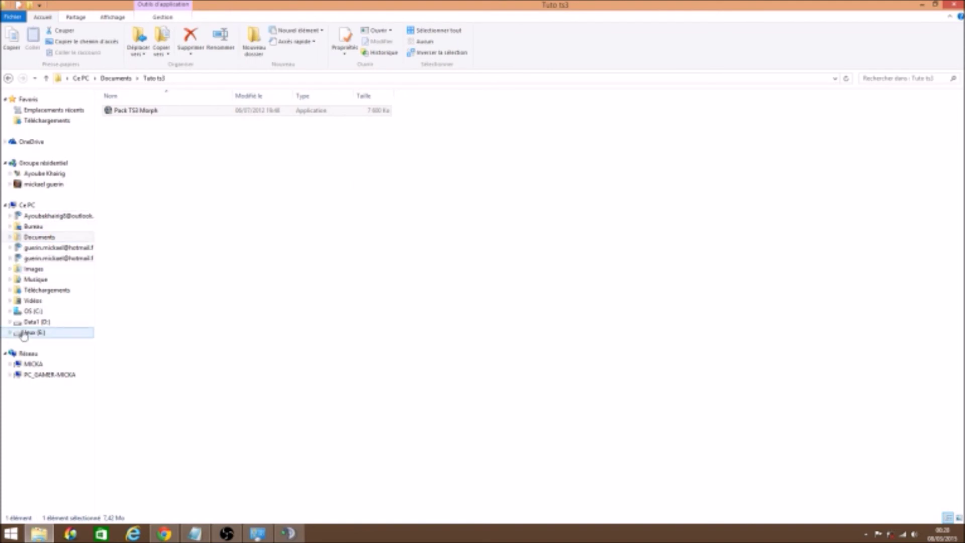
# - Examine the sound pack's folder at C:\Programmes\TeamSpeak 3 Client\sound\Pack FR Morph by Gadwinn in File Explorer
pyautogui.click(33, 311)
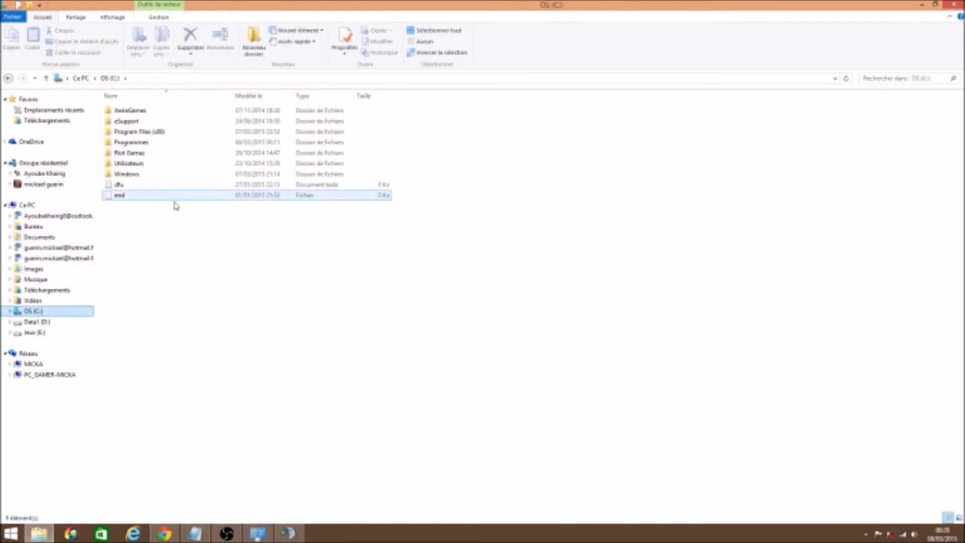
pyautogui.doubleClick(164, 141)
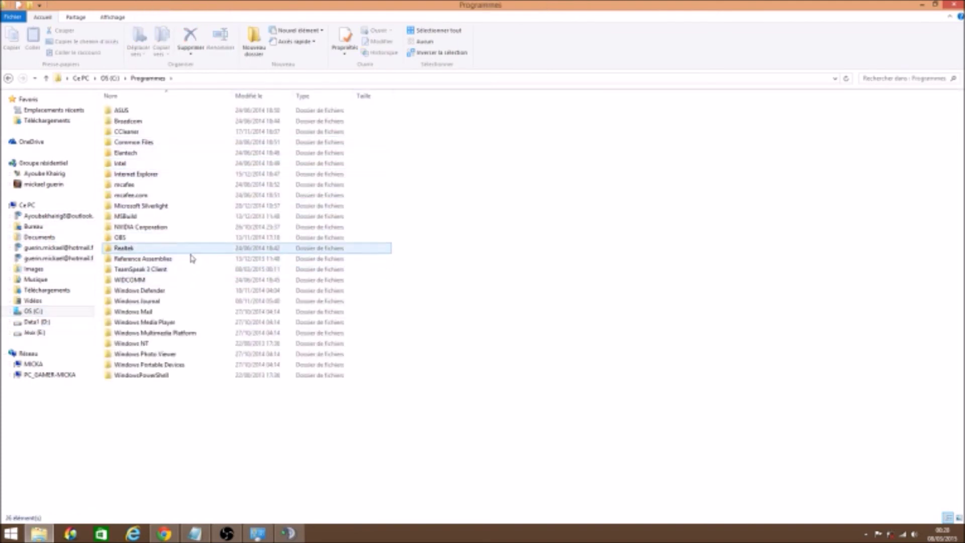
pyautogui.doubleClick(198, 269)
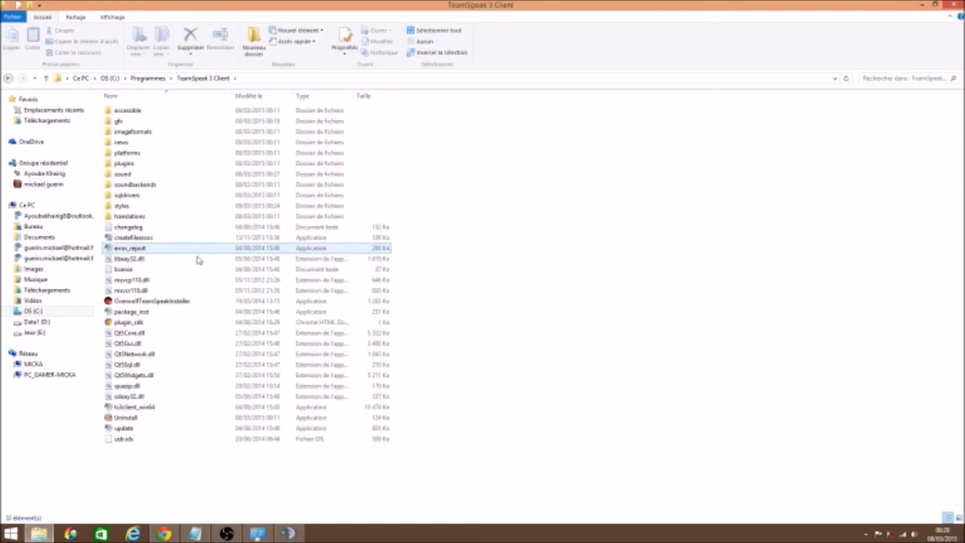
pyautogui.doubleClick(162, 176)
pyautogui.doubleClick(150, 153)
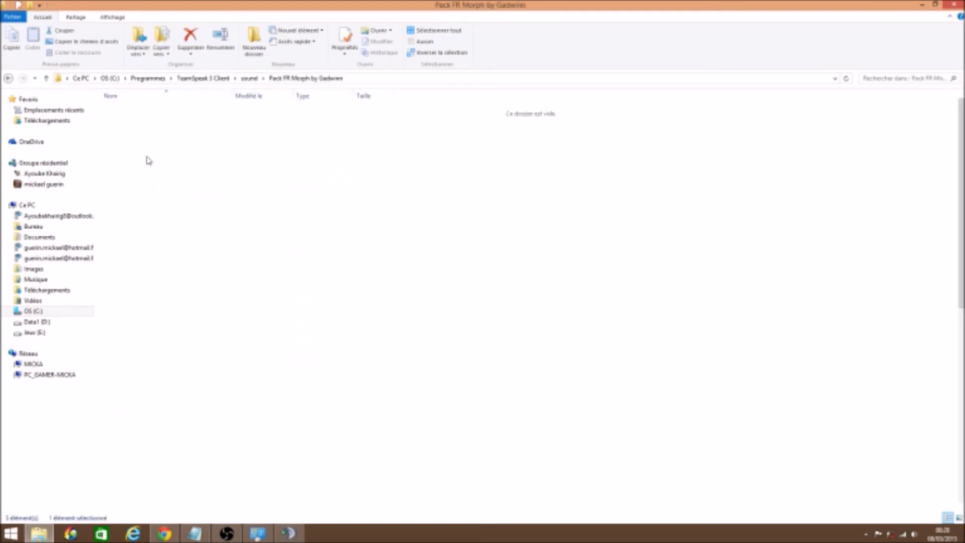
pyautogui.scroll(-3, 296, 260)
pyautogui.scroll(3, 280, 295)
# - Return to TeamSpeak's options and set the notification sound pack to Pack FR Morph by Gadwinn, saving the options
pyautogui.hotkey('alt', 'Tab')
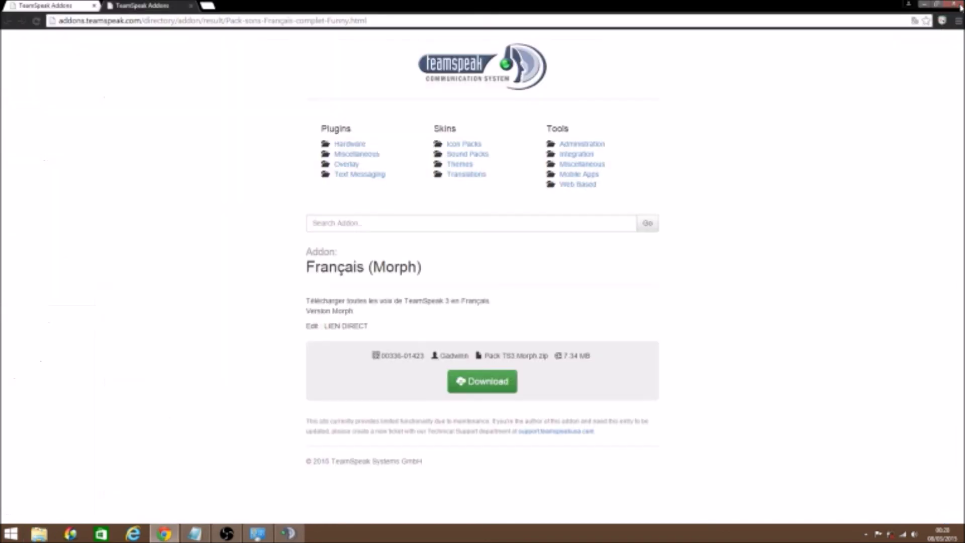
pyautogui.click(924, 4)
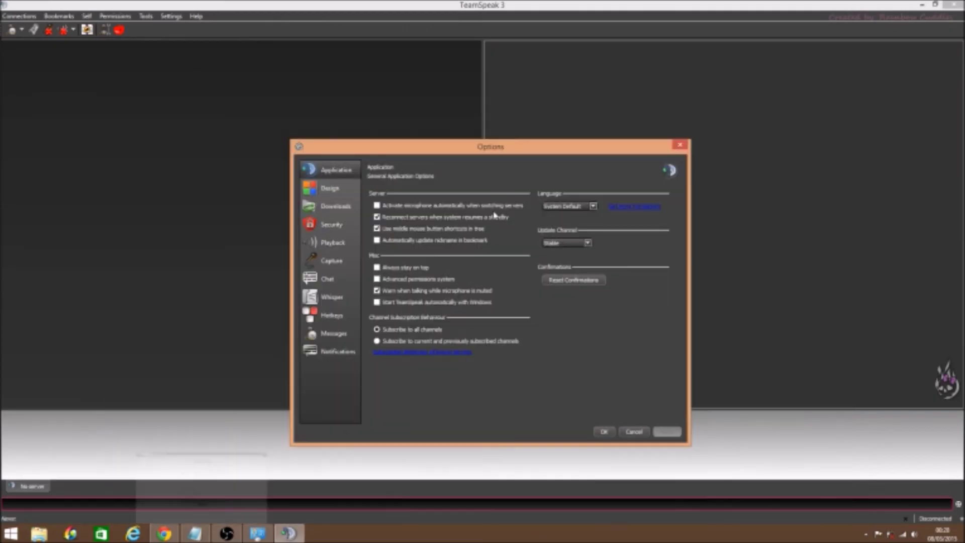
pyautogui.moveTo(549, 151); pyautogui.dragTo(595, 92)
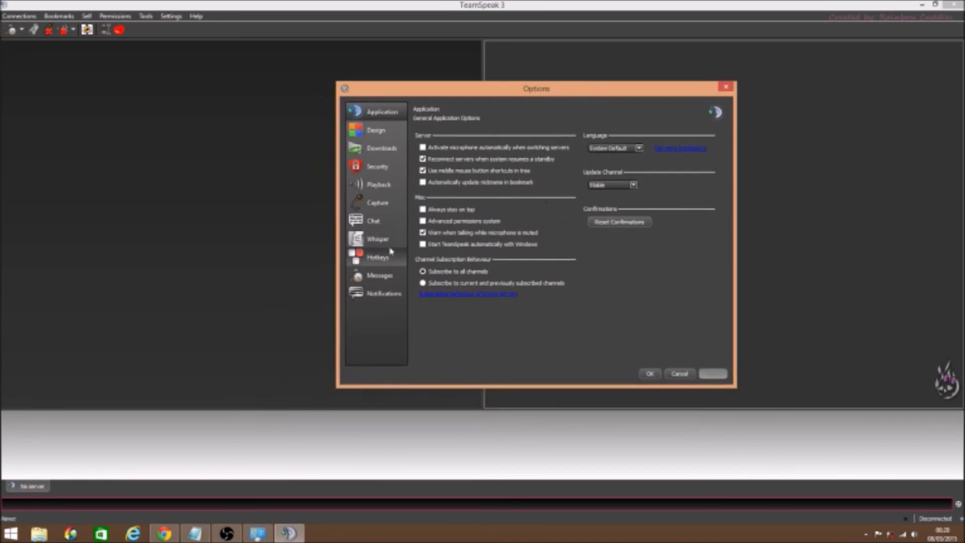
pyautogui.click(385, 294)
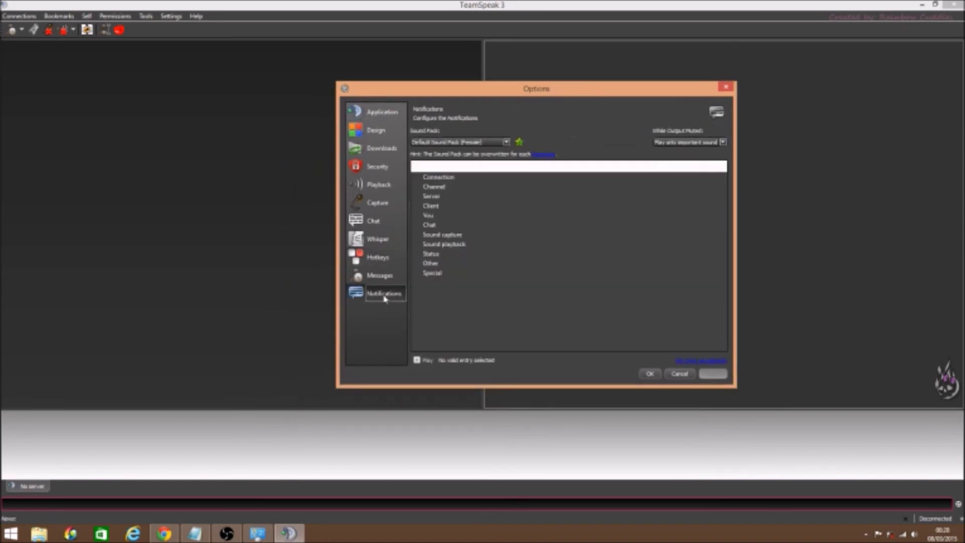
pyautogui.click(507, 142)
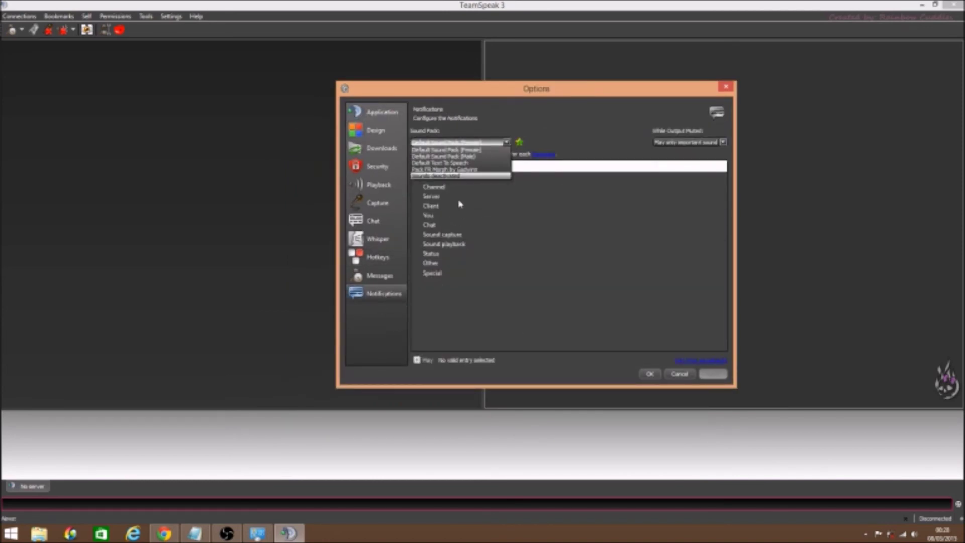
pyautogui.click(490, 171)
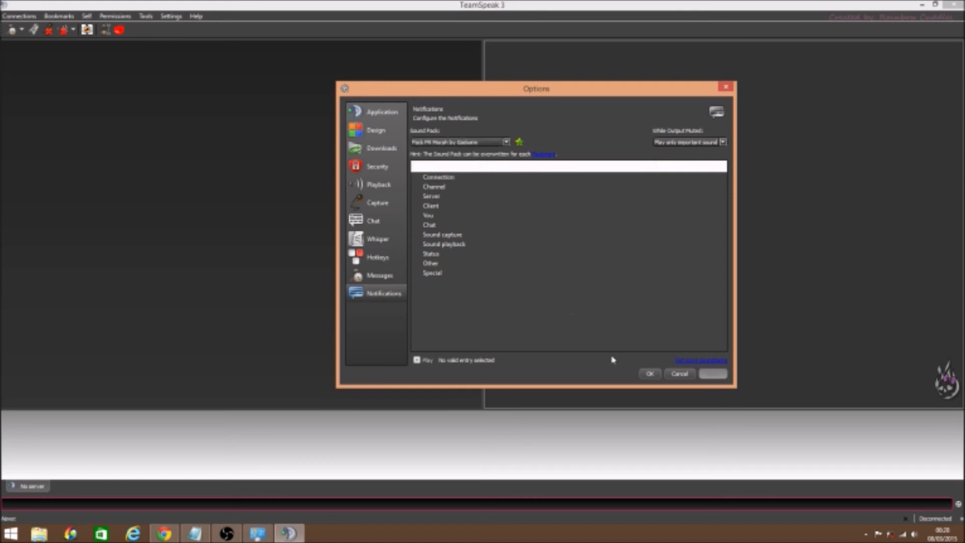
pyautogui.click(649, 375)
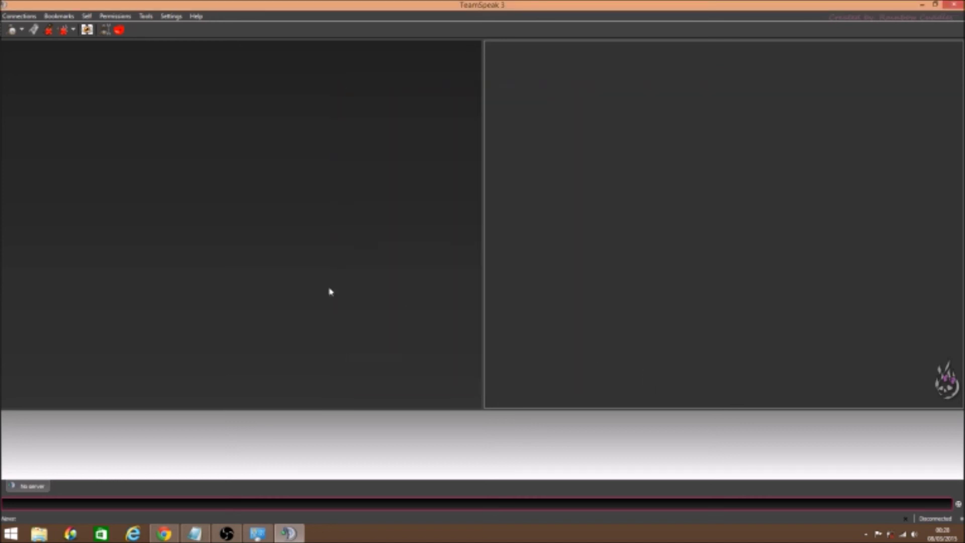
# - Open the server list and try to filter it by country
pyautogui.click(19, 15)
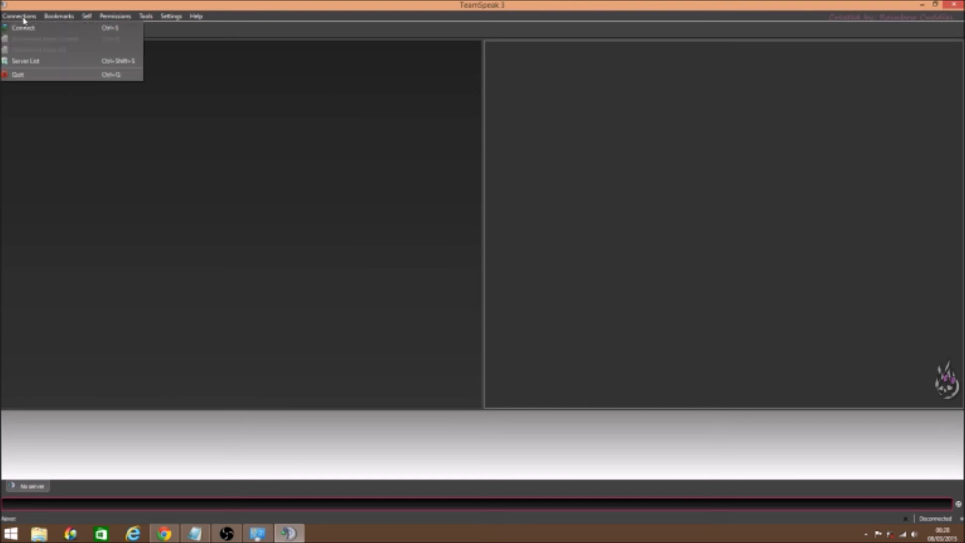
pyautogui.click(42, 60)
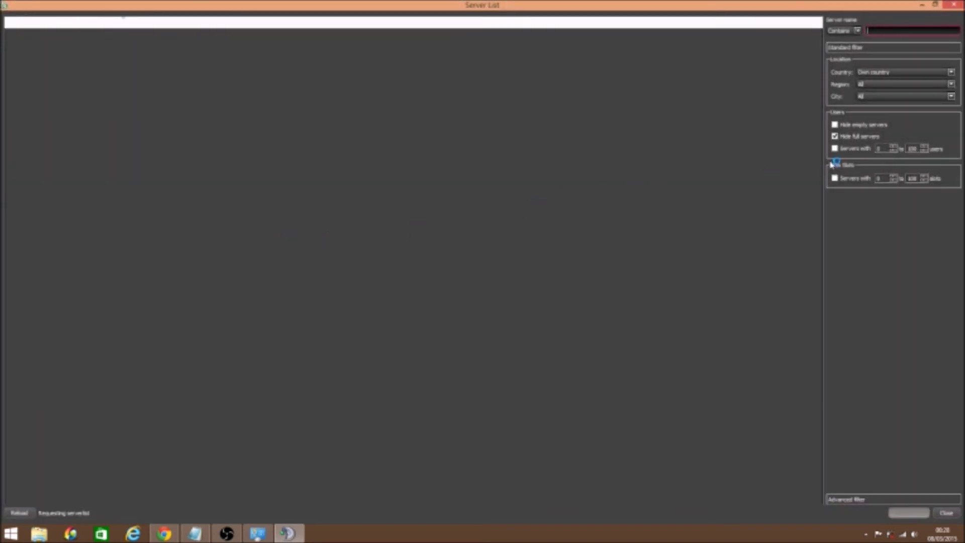
pyautogui.click(900, 72)
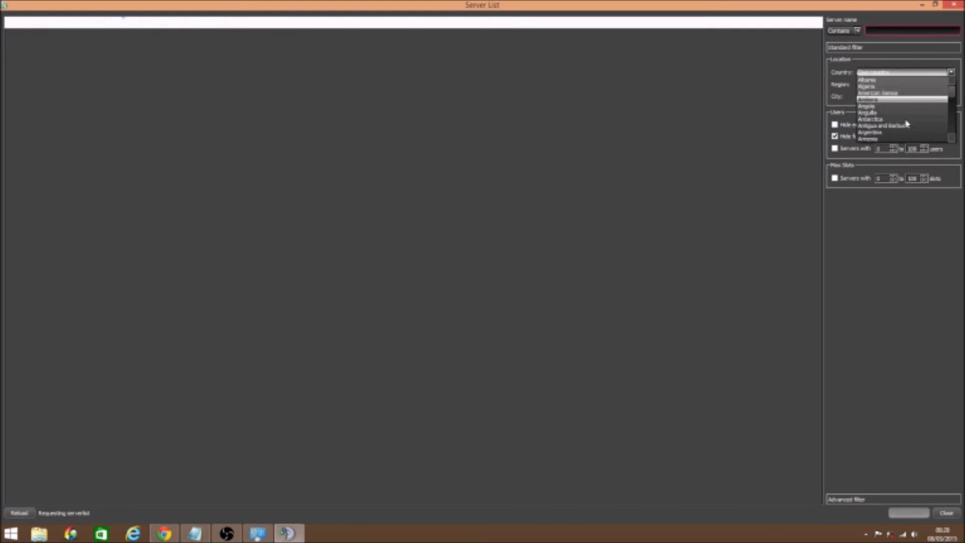
pyautogui.scroll(-10, 902, 126)
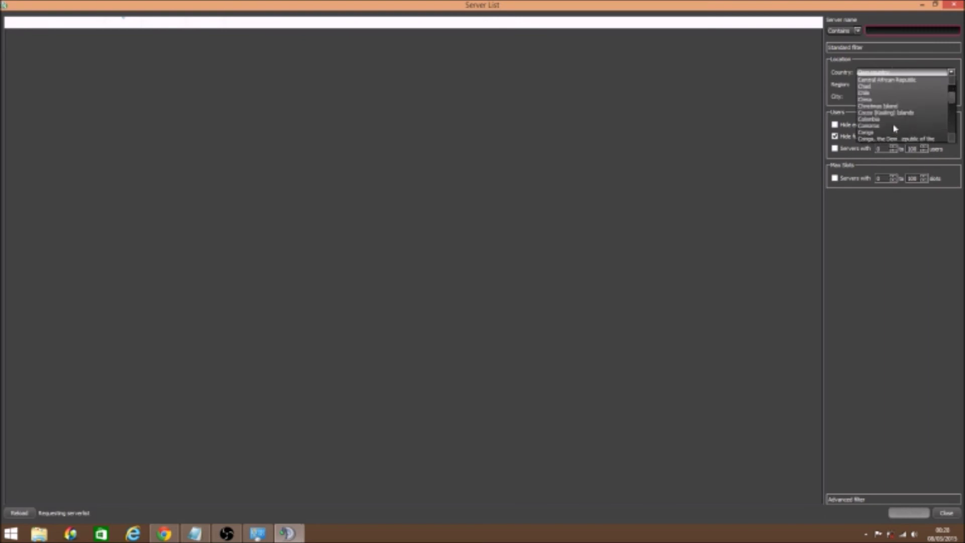
pyautogui.click(889, 157)
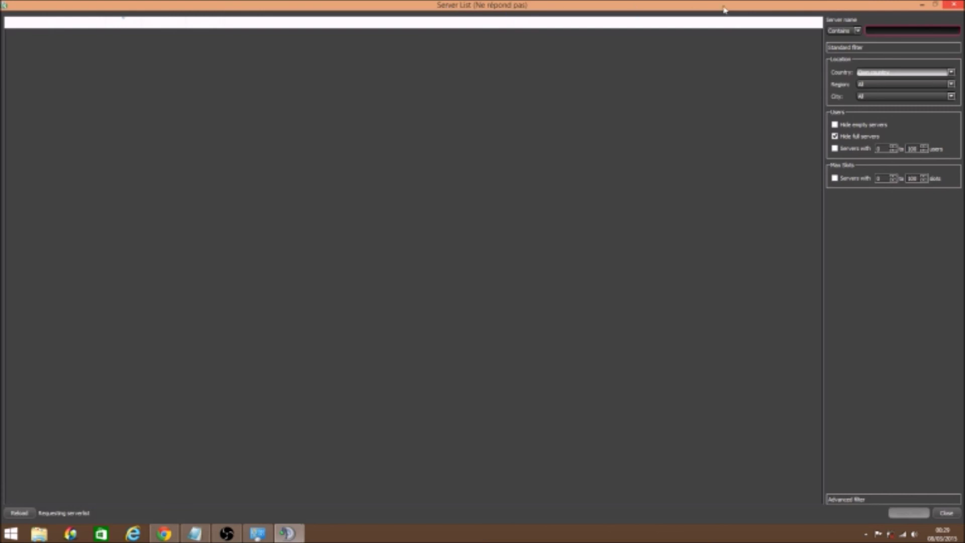
pyautogui.click(922, 5)
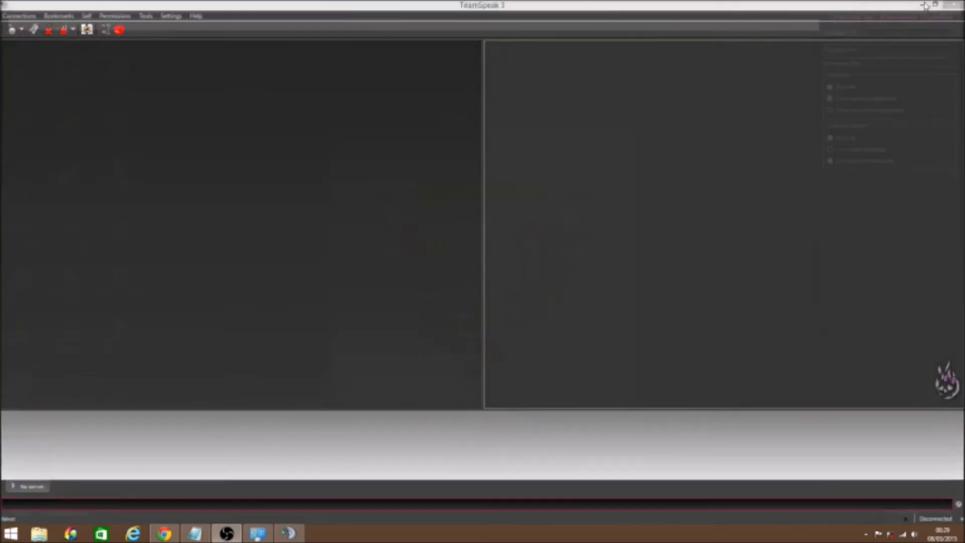
pyautogui.click(288, 532)
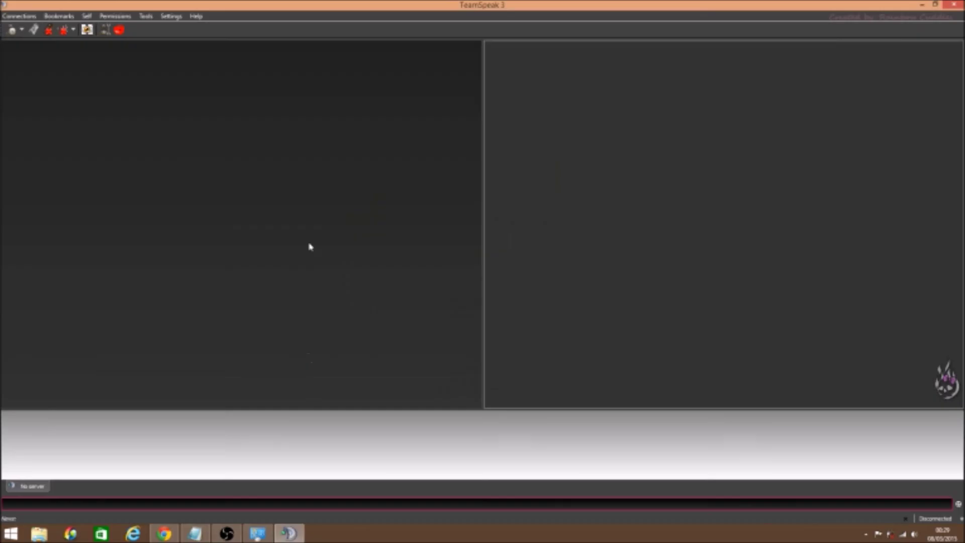
pyautogui.click(19, 16)
pyautogui.click(20, 23)
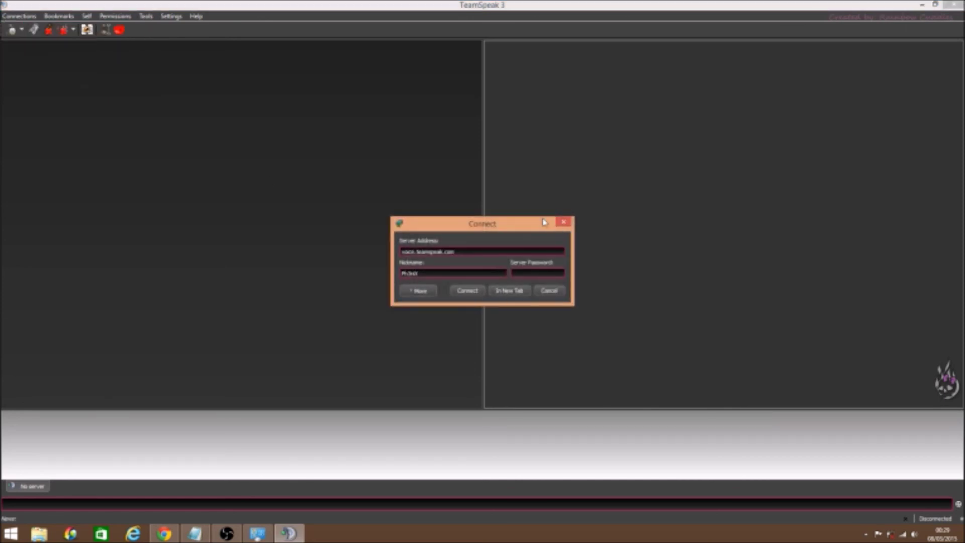
pyautogui.click(564, 221)
# - Reopen the server list and filter the servers by the country France
pyautogui.click(19, 16)
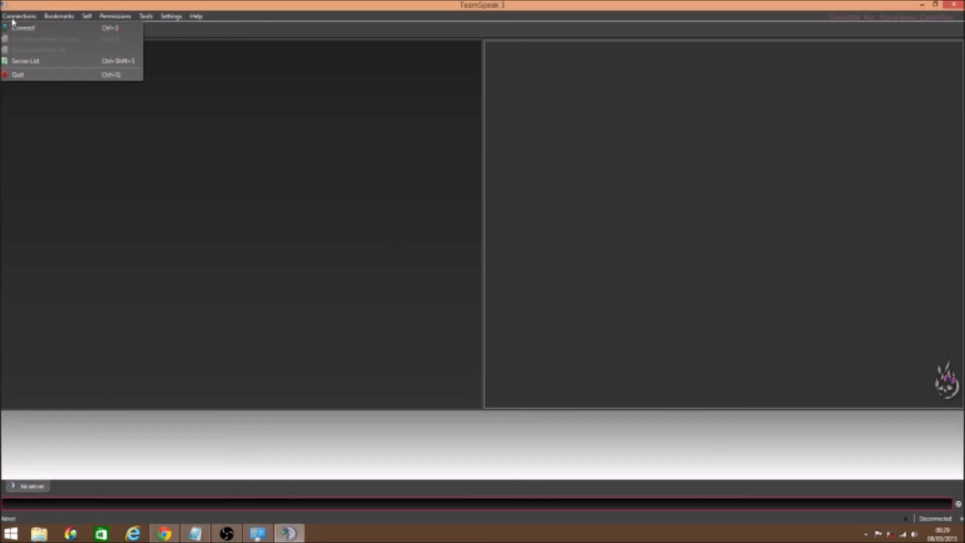
pyautogui.click(50, 64)
pyautogui.click(894, 74)
pyautogui.scroll(-3, 900, 121)
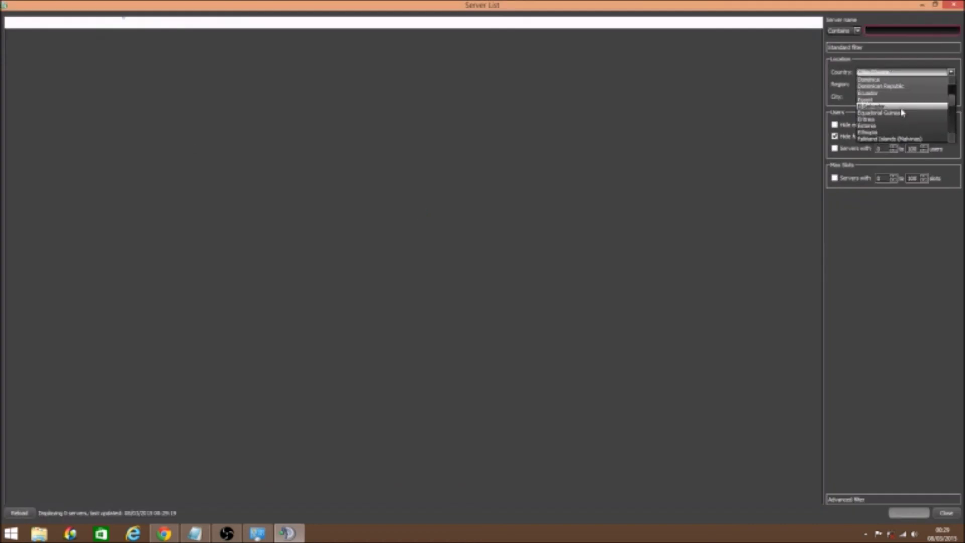
pyautogui.scroll(-1, 908, 125)
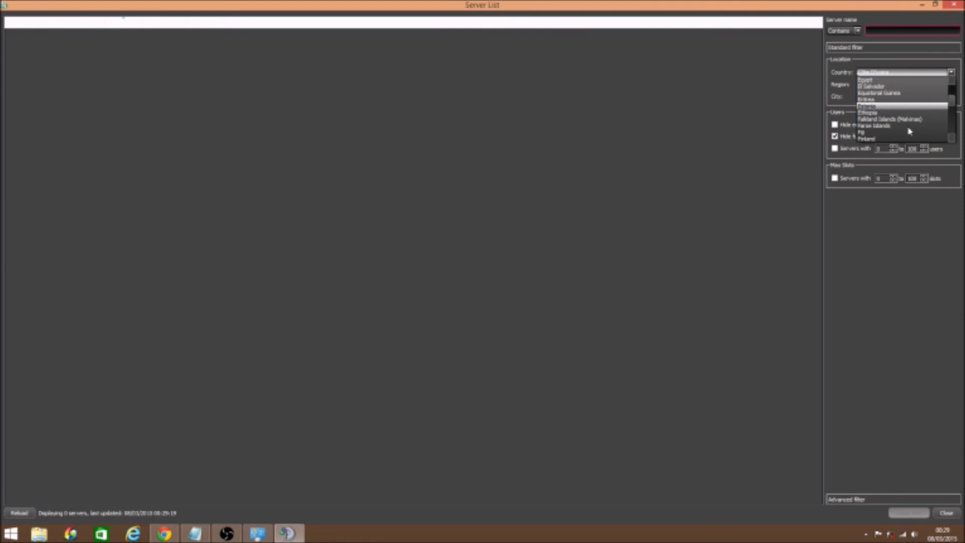
pyautogui.scroll(-1, 889, 139)
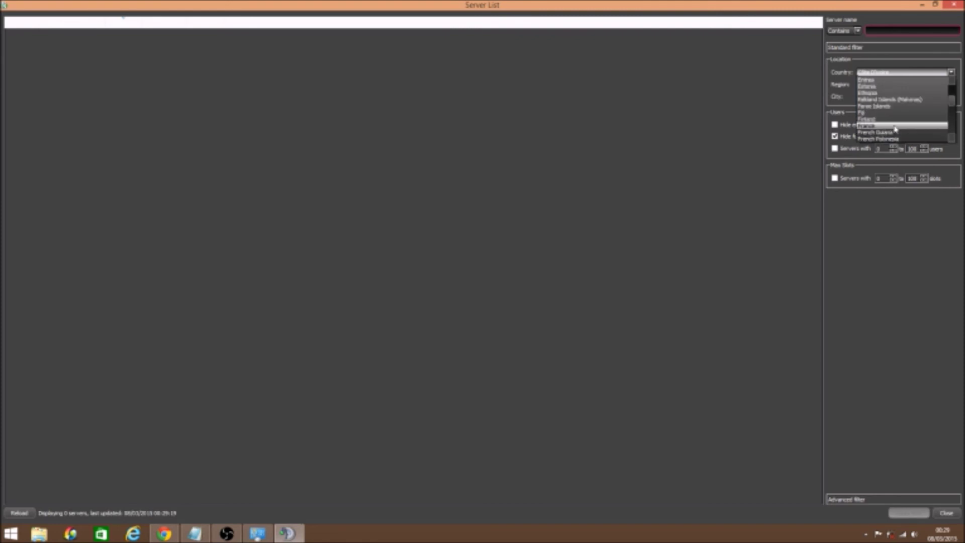
pyautogui.click(890, 126)
pyautogui.click(906, 514)
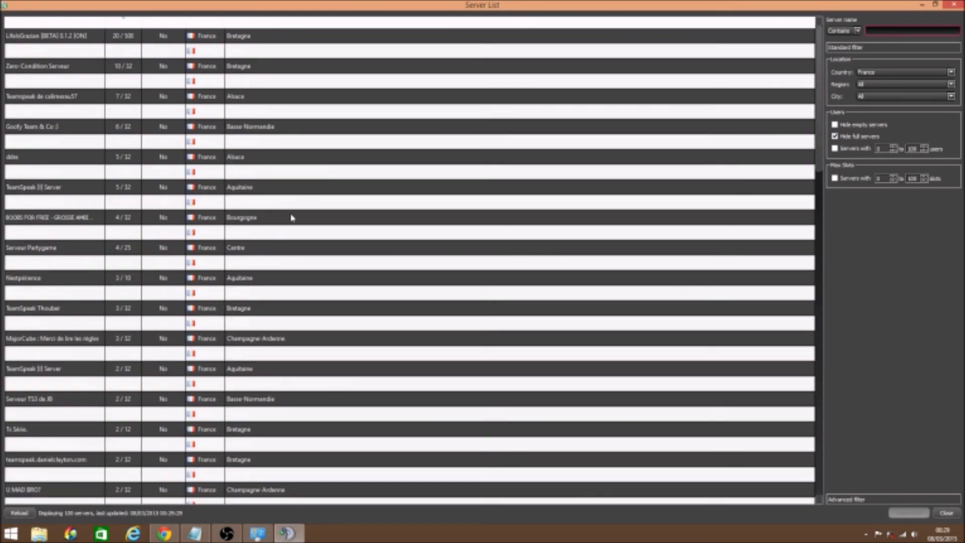
# - Browse the French servers and try to connect to Meuh TeamSpeak 3 in Alsace
pyautogui.scroll(-2, 282, 197)
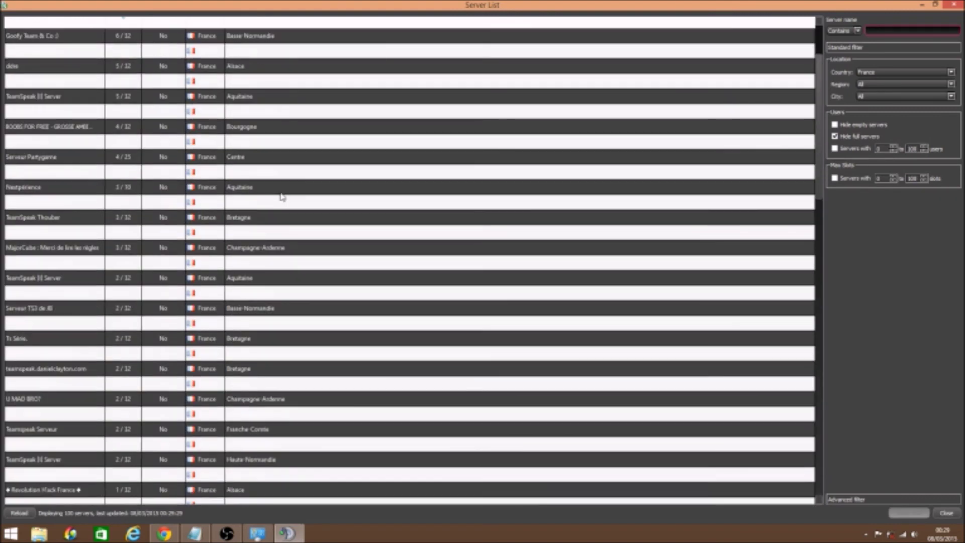
pyautogui.click(262, 296)
pyautogui.click(310, 325)
pyautogui.scroll(-6, 308, 326)
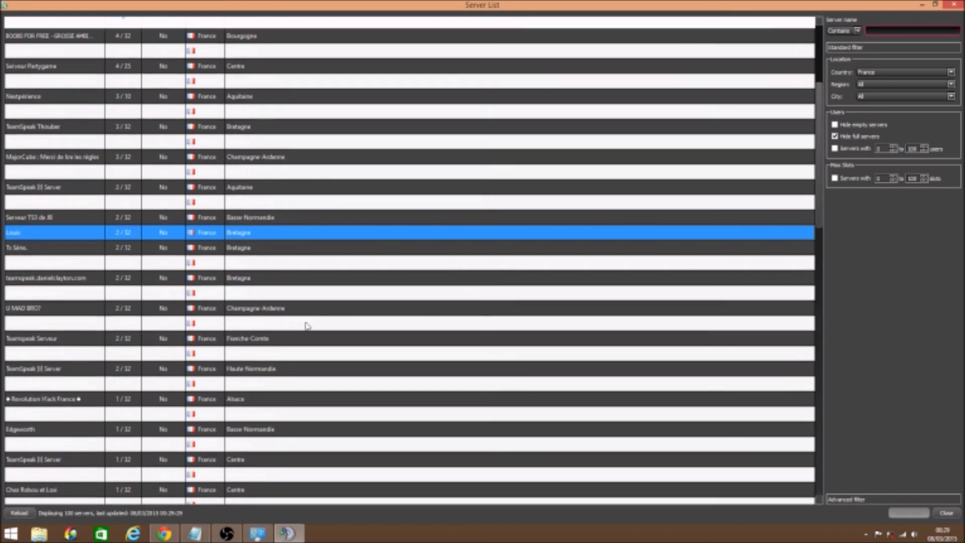
pyautogui.click(250, 372)
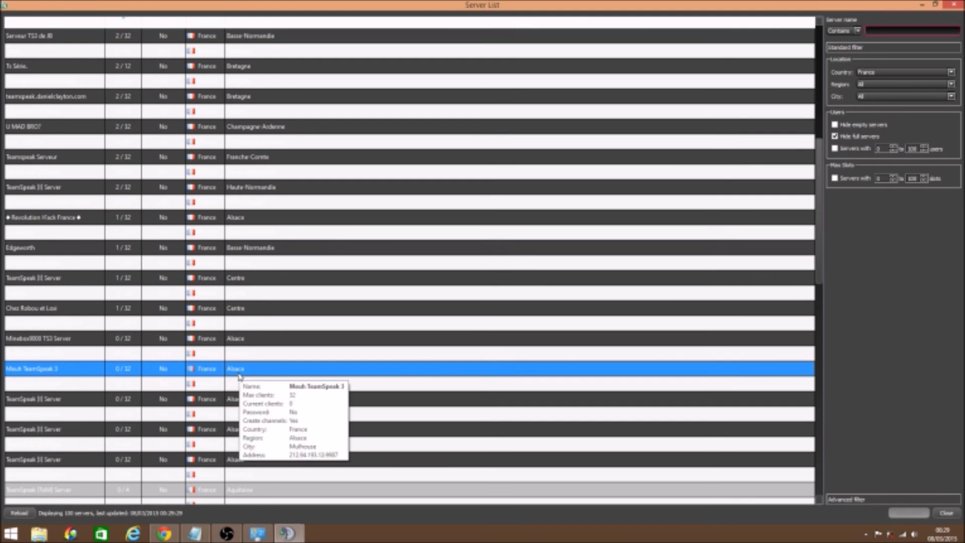
pyautogui.click(923, 4)
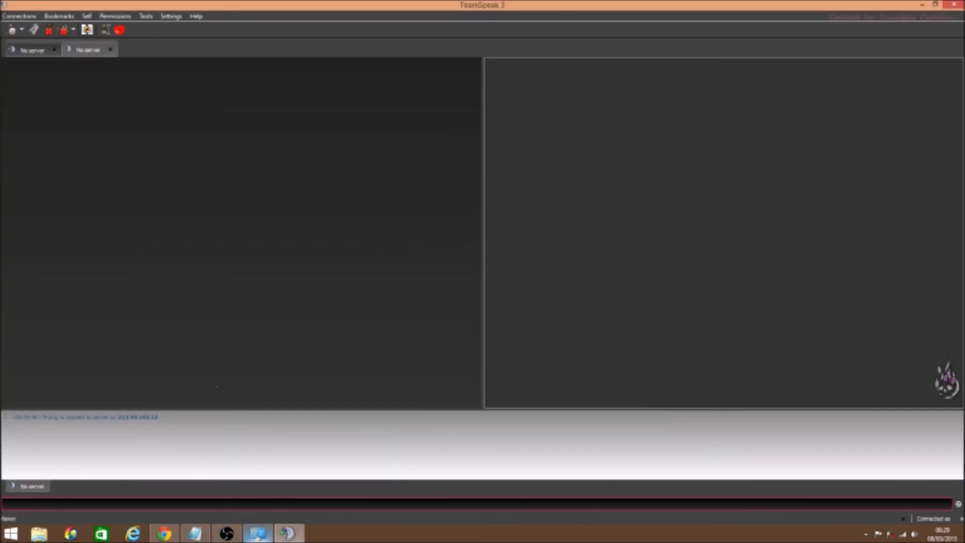
# - Return to the server list and connect to the TeamSpeak ]I[ Server in Alsace listed just below Meuh TeamSpeak 3
pyautogui.moveTo(287, 533)
pyautogui.click(327, 486)
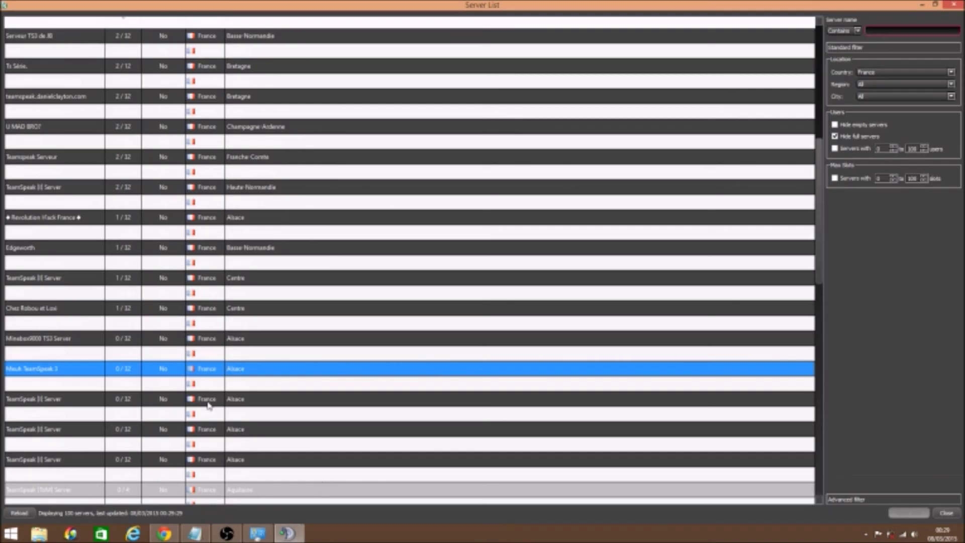
pyautogui.click(222, 402)
pyautogui.doubleClick(222, 402)
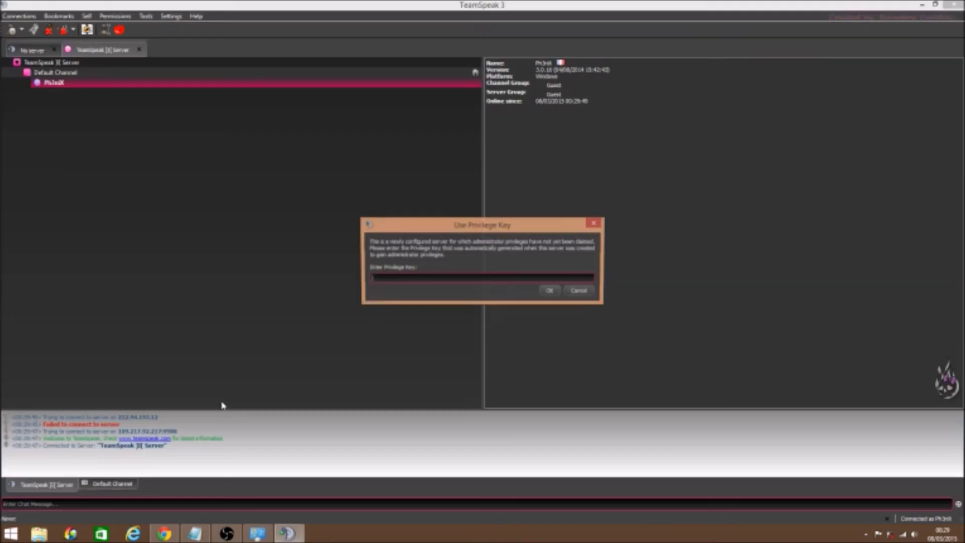
# - Dismiss the privilege key request without entering a key and close the empty No server connection
pyautogui.click(549, 291)
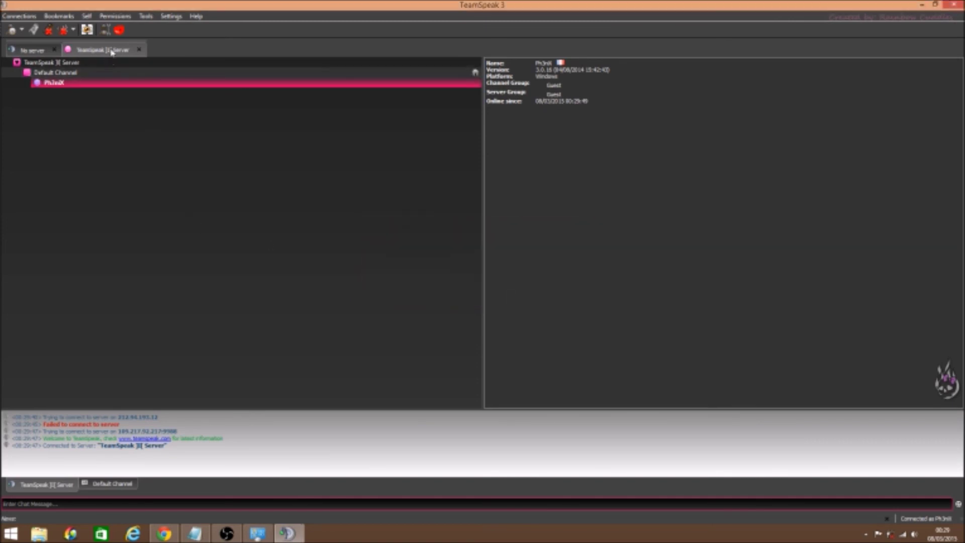
pyautogui.click(48, 53)
pyautogui.click(57, 50)
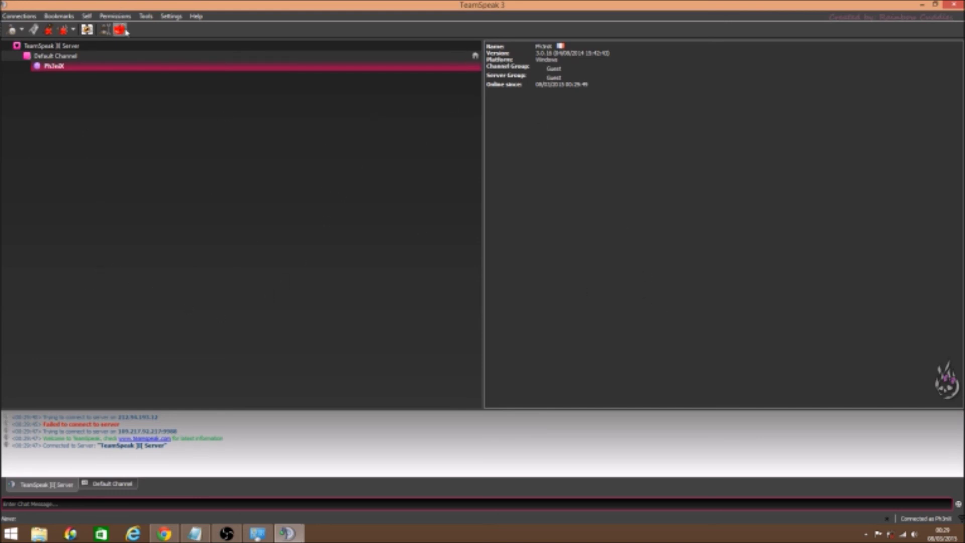
# - Minimise the TeamSpeak windows, switch to Chrome and look through the Icon Packs category on the TeamSpeak addons site
pyautogui.click(920, 6)
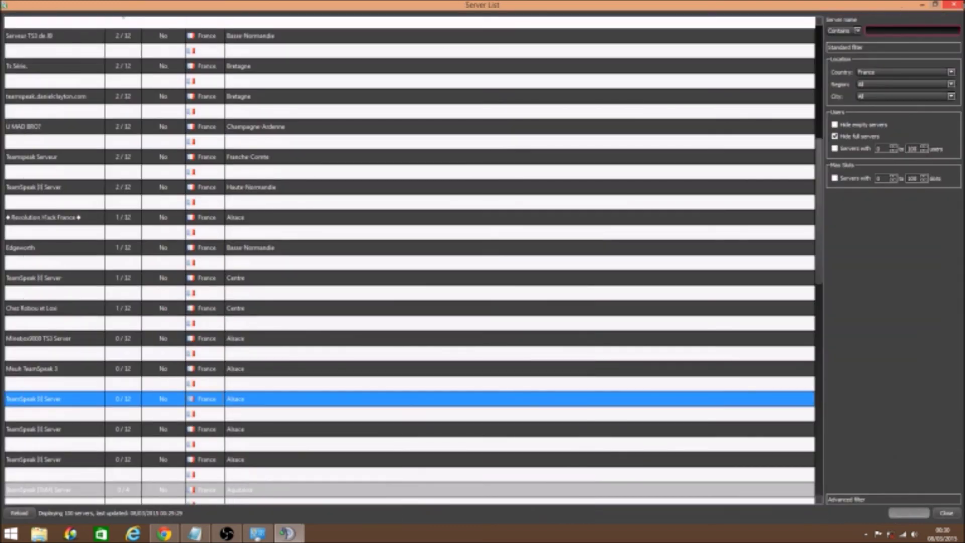
pyautogui.click(923, 5)
pyautogui.click(164, 533)
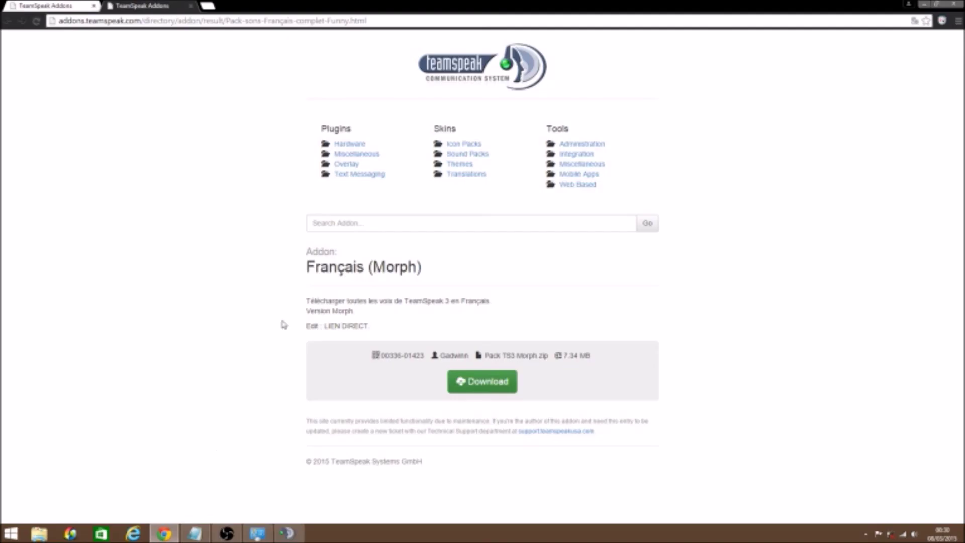
pyautogui.click(464, 144)
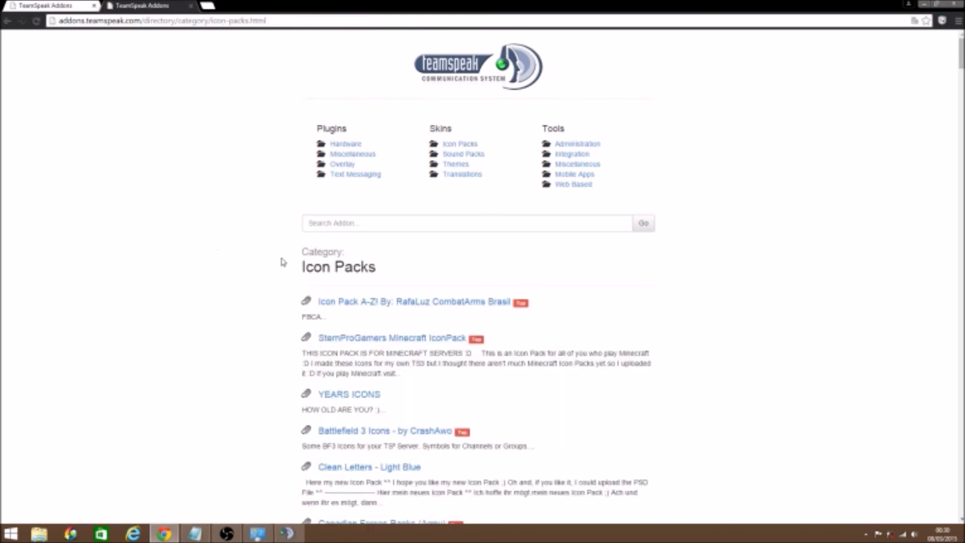
pyautogui.scroll(-2, 243, 259)
pyautogui.scroll(-1, 244, 258)
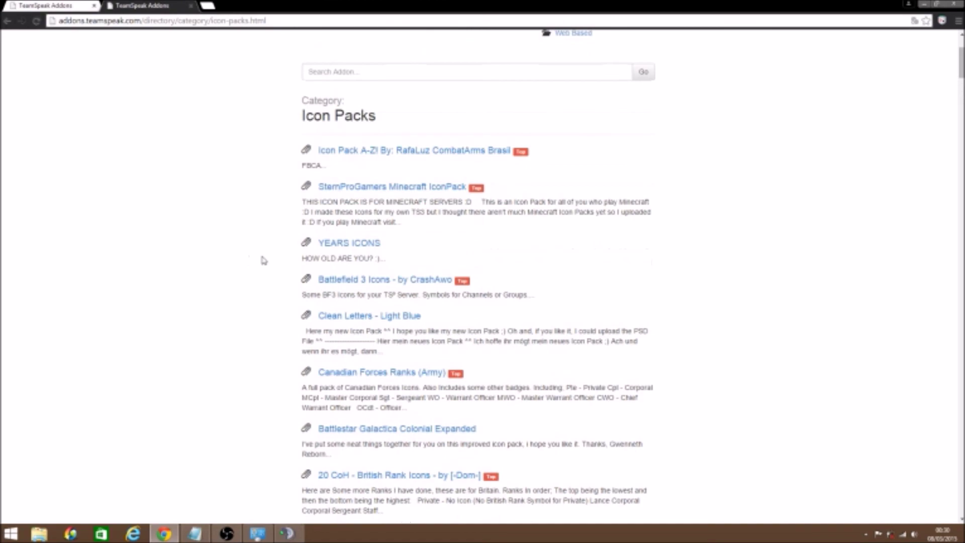
# - Return to the TeamSpeak client and examine the icons beside the server, Default Channel and user entries in the channel tree
pyautogui.moveTo(287, 533)
pyautogui.click(234, 487)
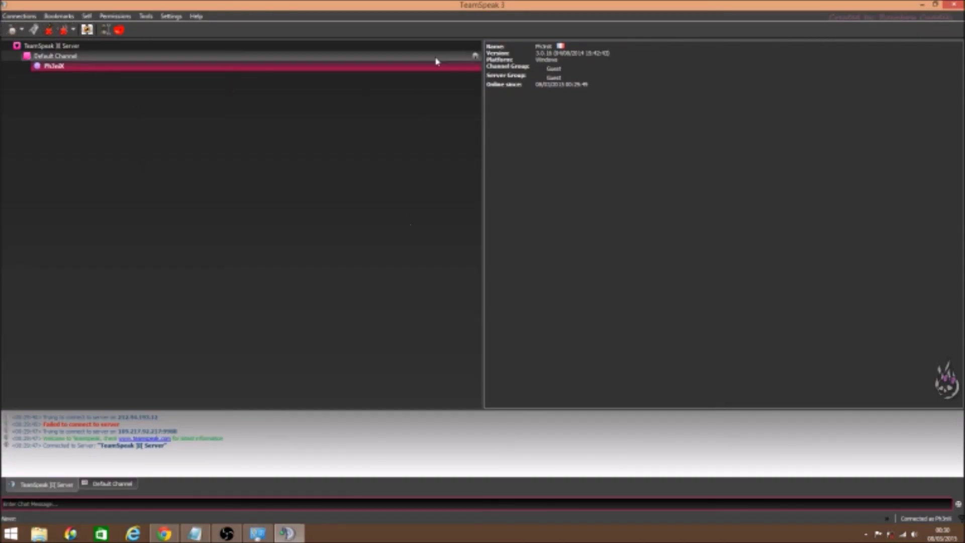
pyautogui.click(16, 48)
pyautogui.click(77, 57)
pyautogui.click(80, 66)
pyautogui.click(79, 57)
pyautogui.click(79, 49)
pyautogui.click(81, 67)
pyautogui.click(80, 57)
pyautogui.click(80, 47)
pyautogui.click(81, 56)
pyautogui.click(81, 66)
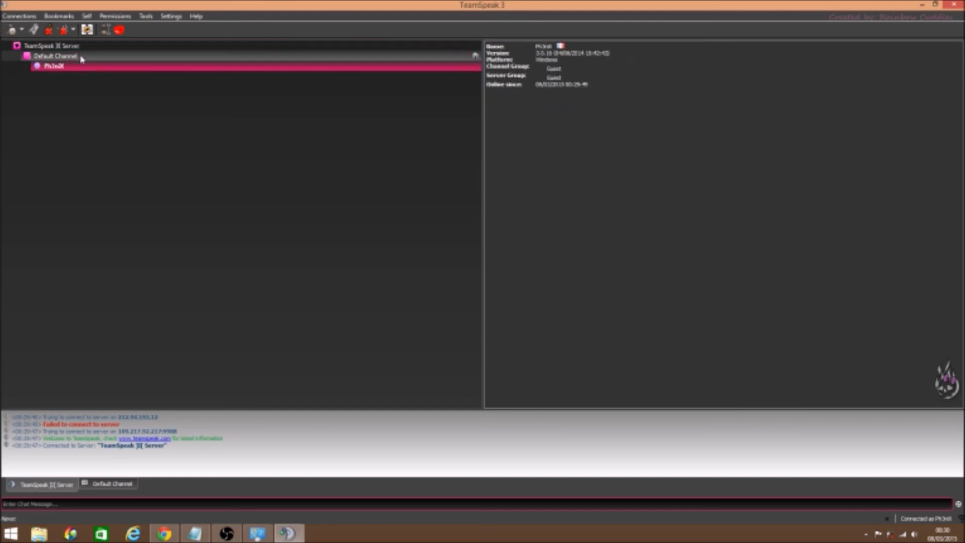
pyautogui.click(81, 57)
pyautogui.click(80, 47)
pyautogui.click(81, 66)
pyautogui.click(81, 47)
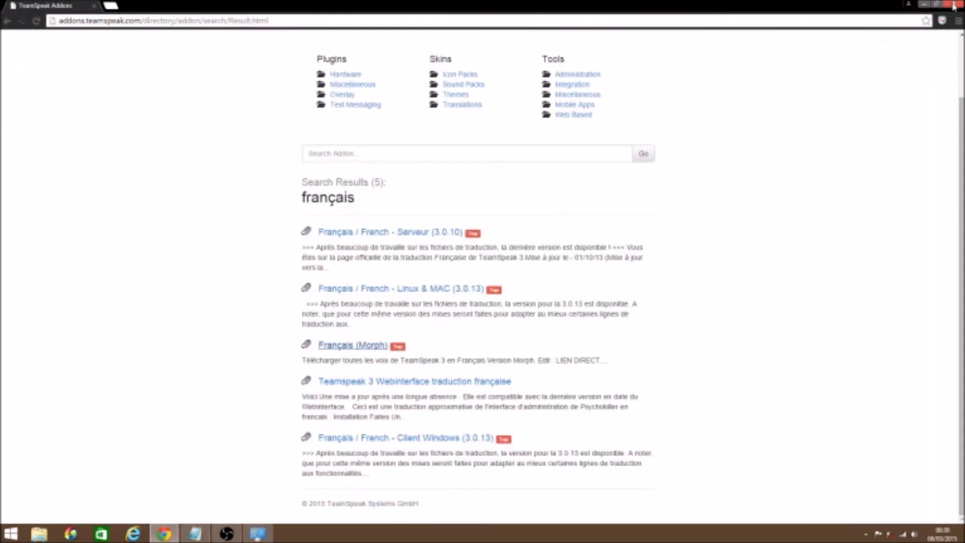
# - Close the remaining Chrome window and the Programmes et fonctionnalités window to clear the desktop
pyautogui.click(954, 6)
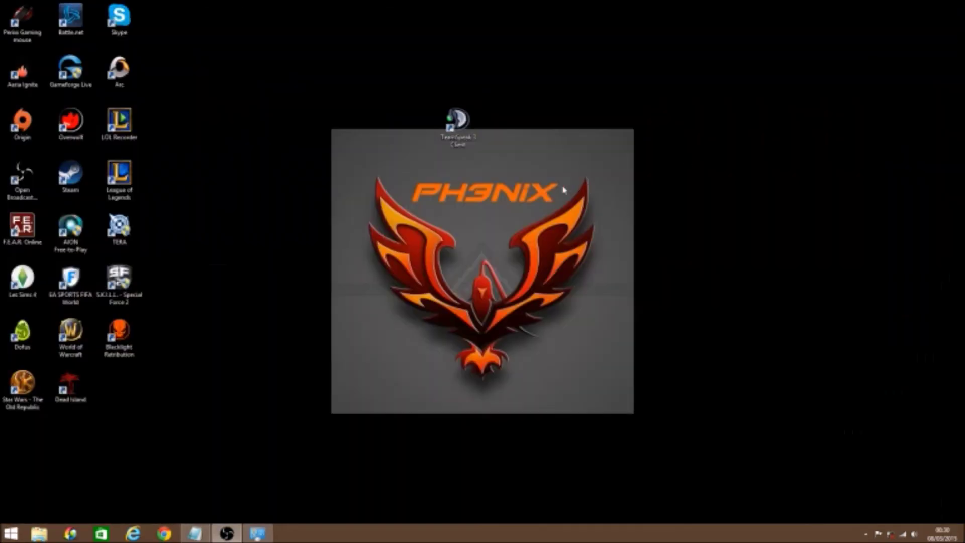
pyautogui.click(265, 536)
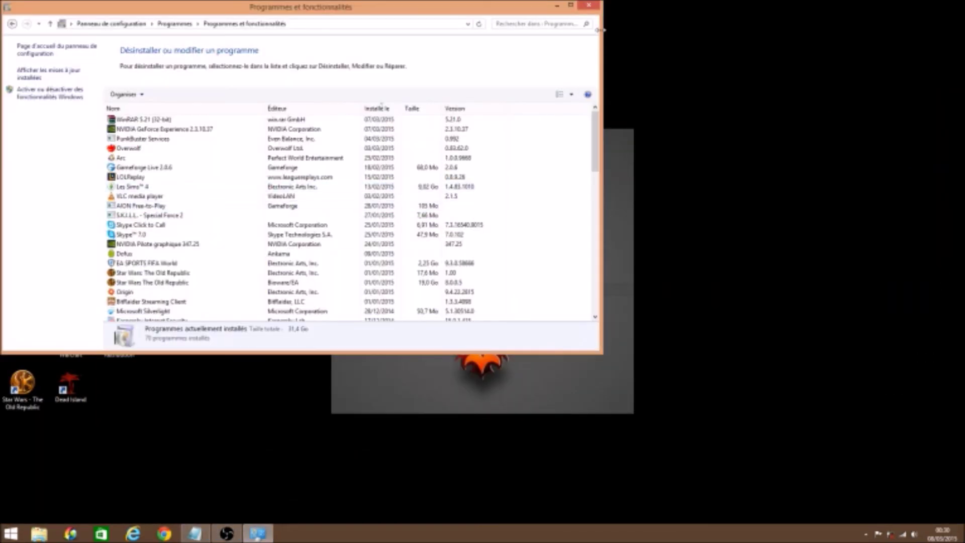
pyautogui.click(599, 6)
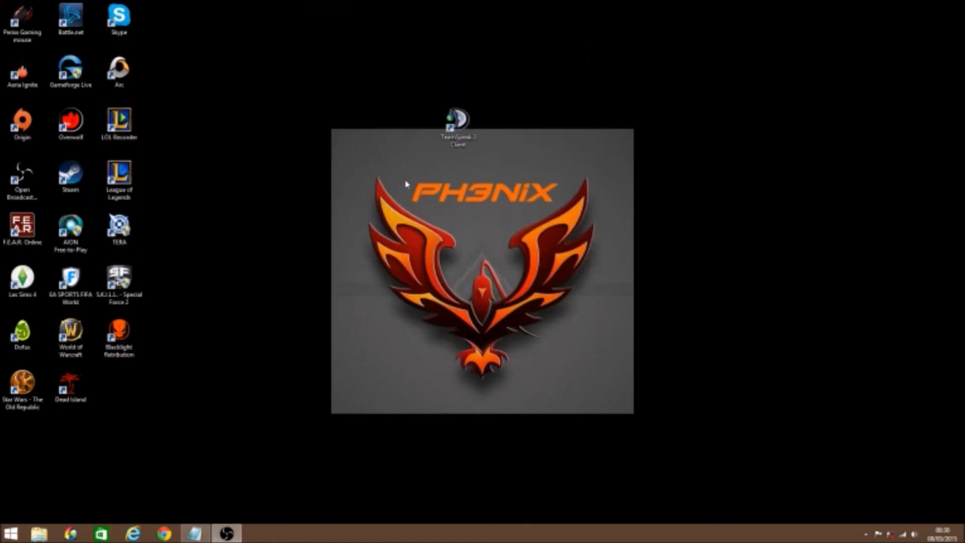